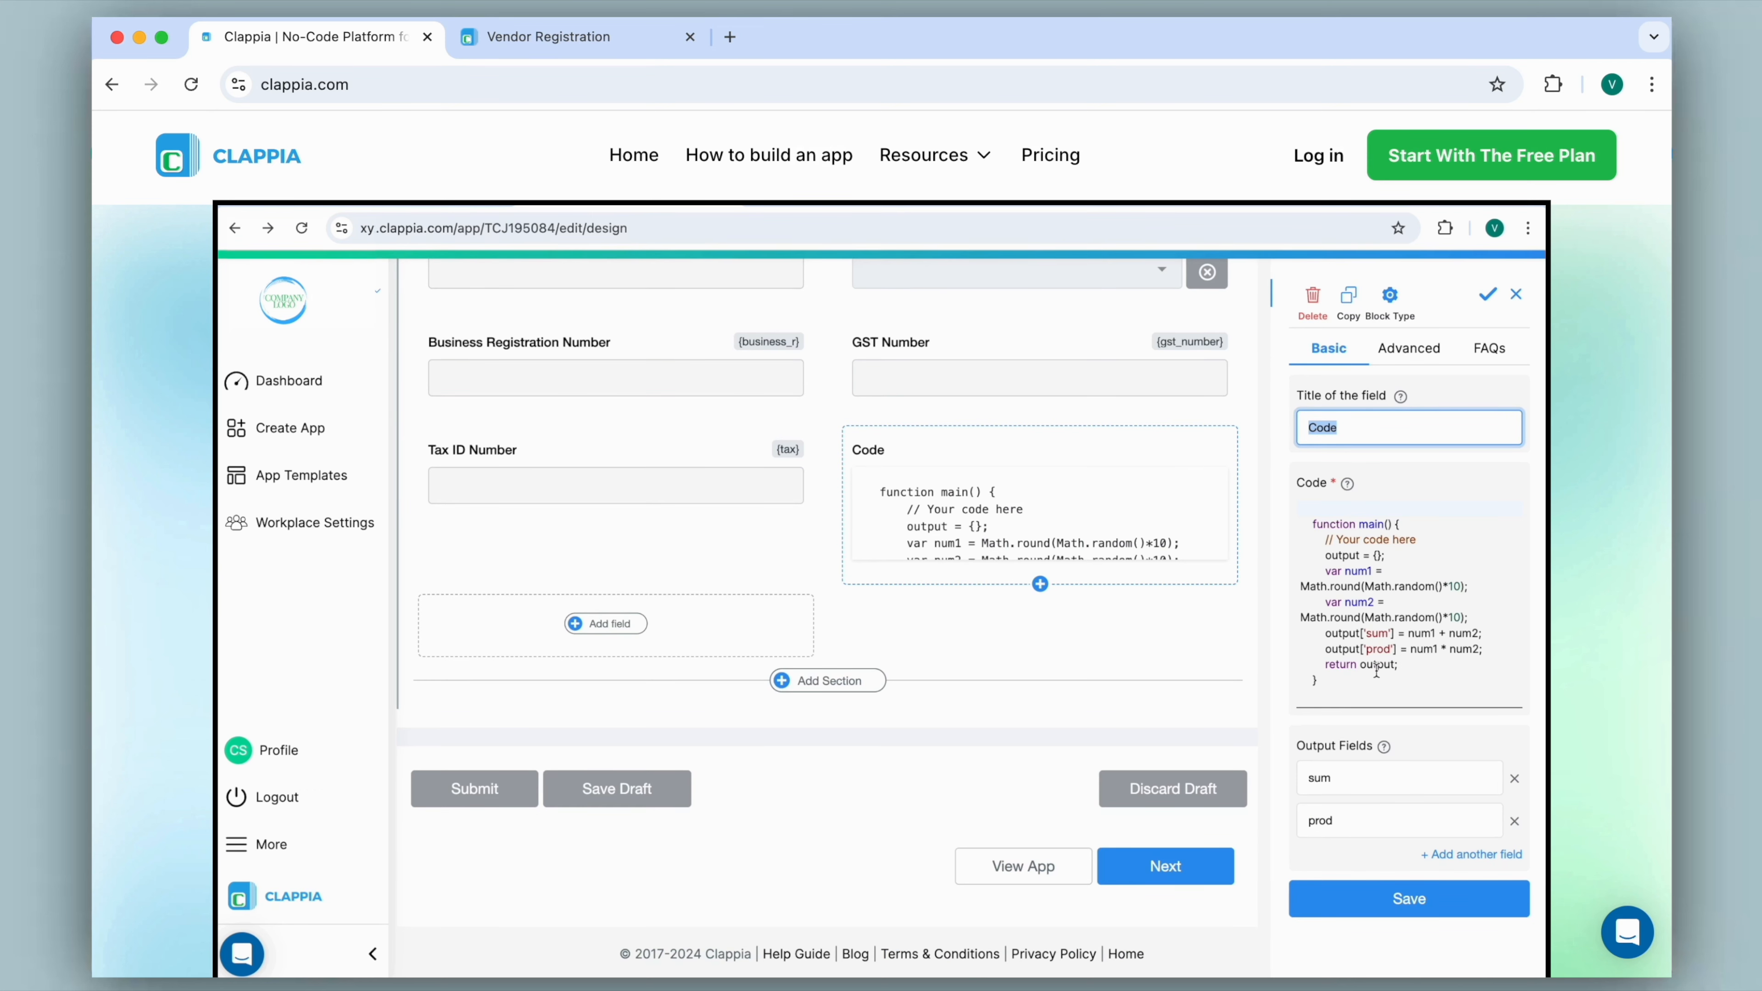
Open the Vendor Registration app and enter a test value in the form's Tax ID Number field.
{"action": "scroll", "coordinate": [878, 806], "scroll_direction": "up", "scroll_amount": 10}
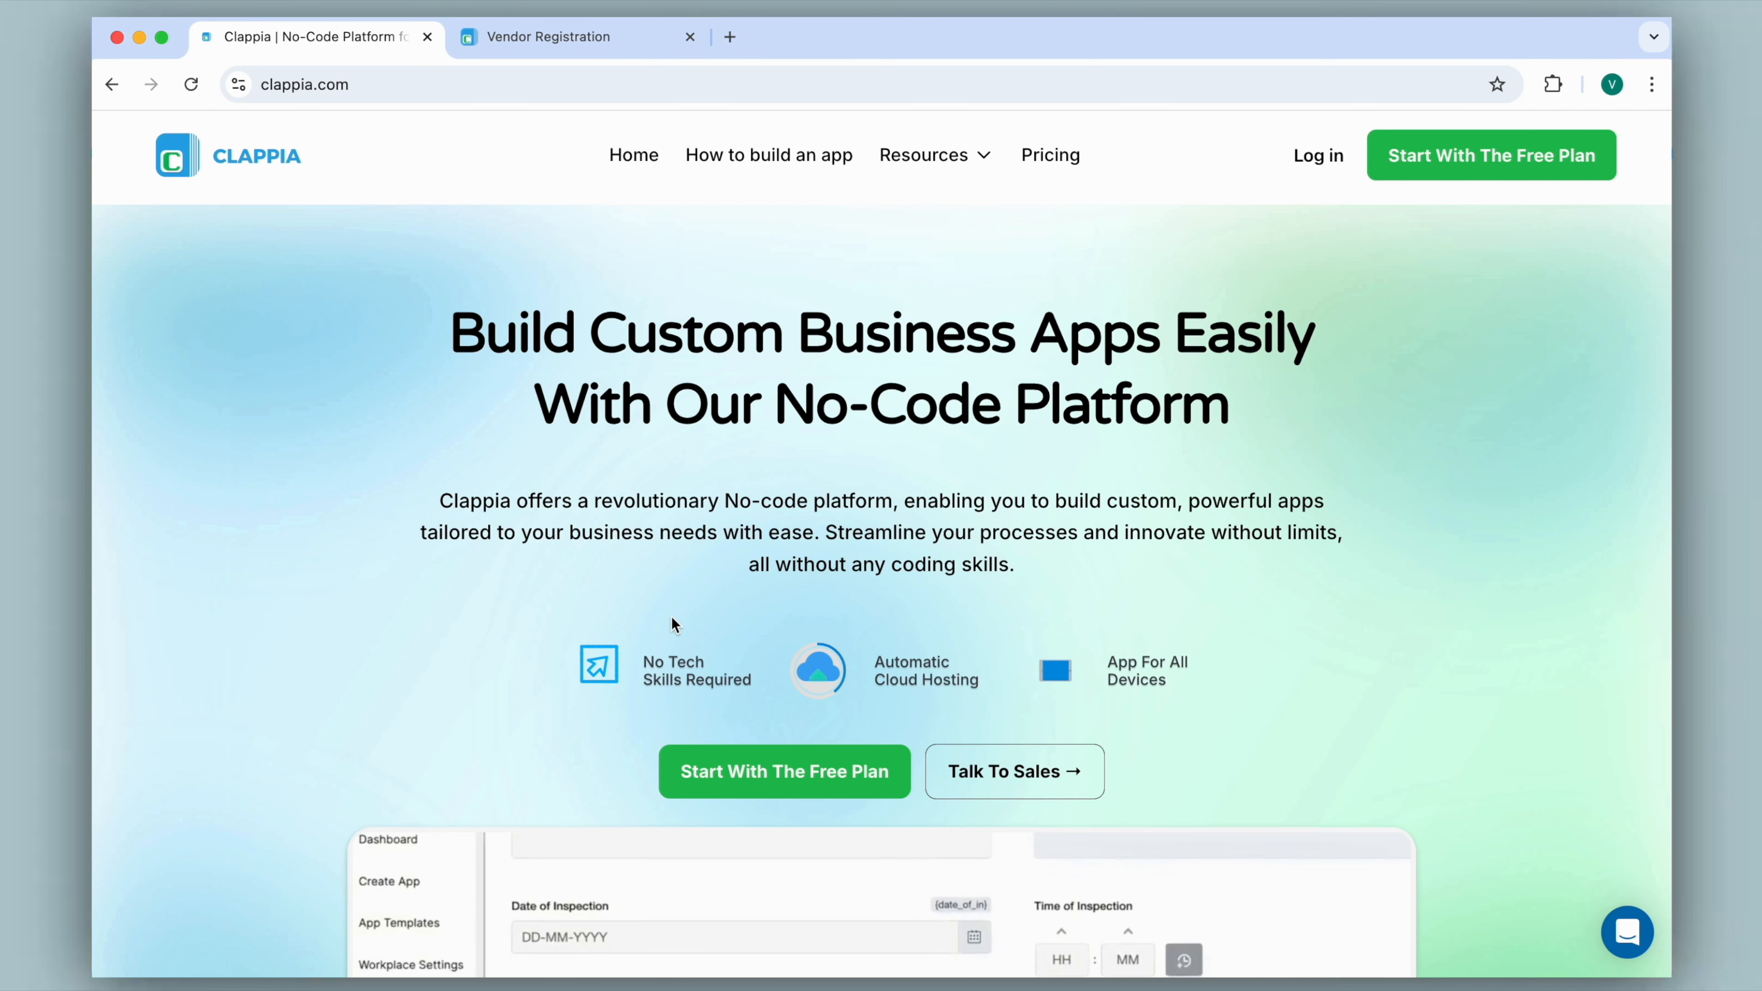
{"action": "left_click", "coordinate": [526, 43]}
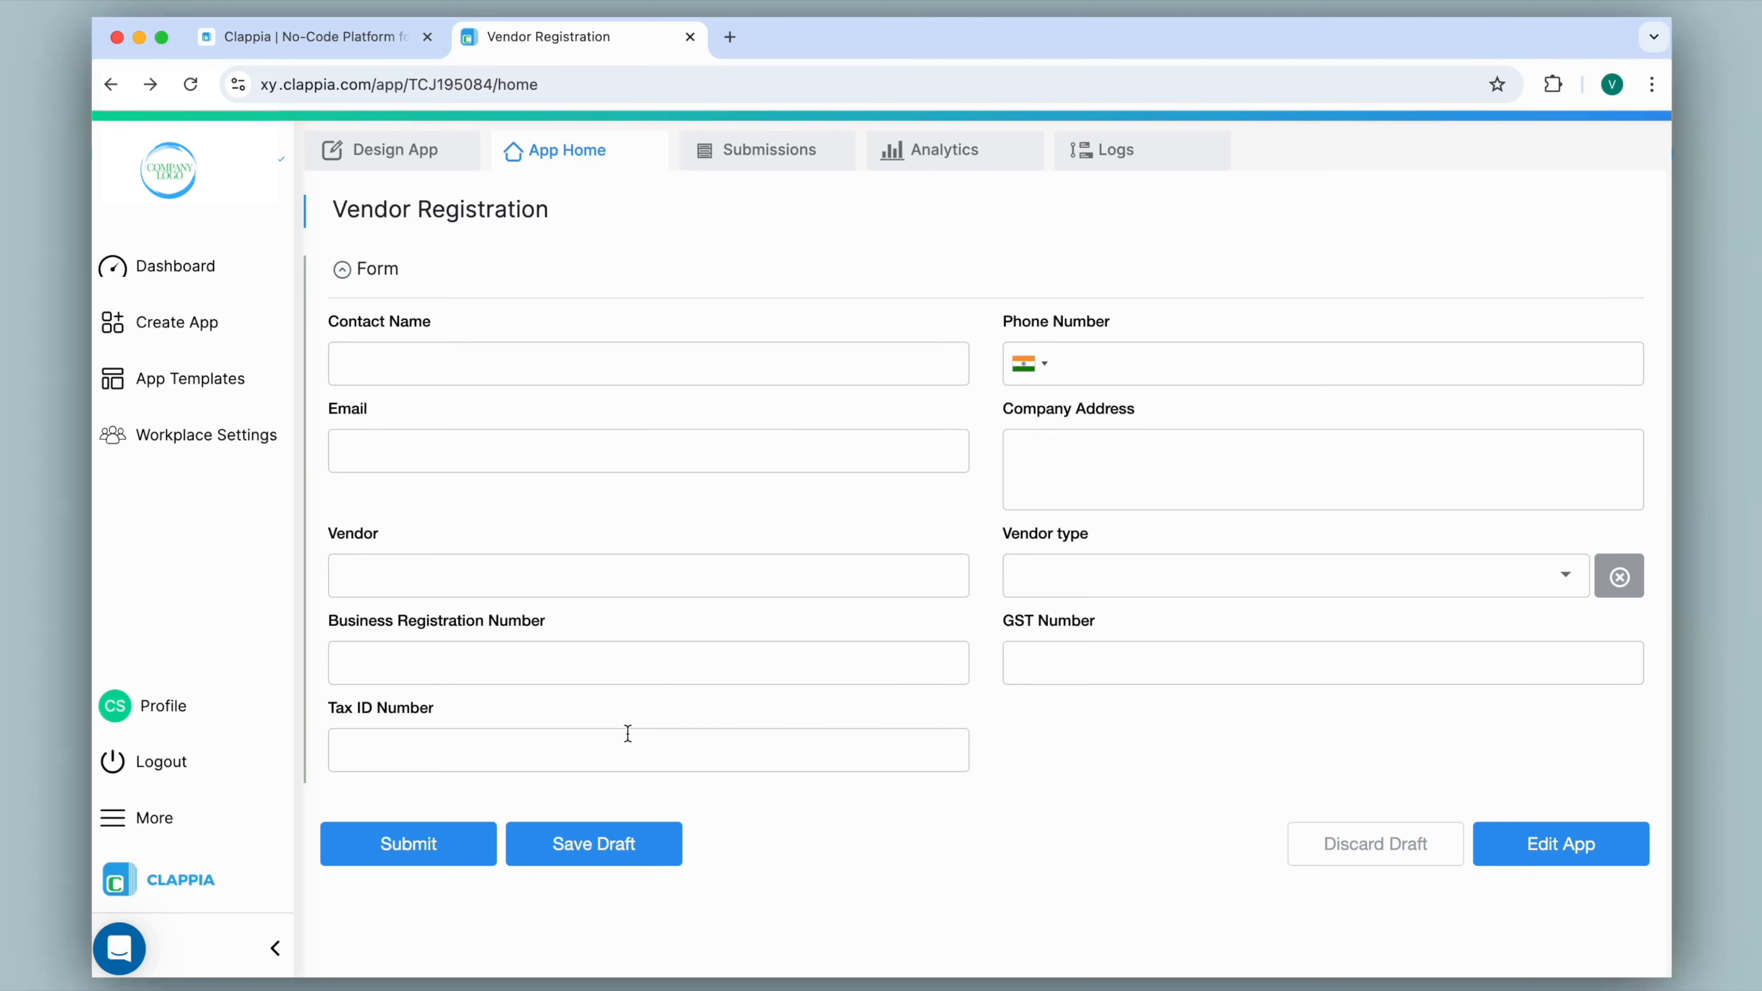
{"action": "left_click", "coordinate": [669, 755]}
{"action": "type", "text": "1234"}
Open the app's design and add a Code block beside the Tax ID Number field.
{"action": "left_click", "coordinate": [416, 159]}
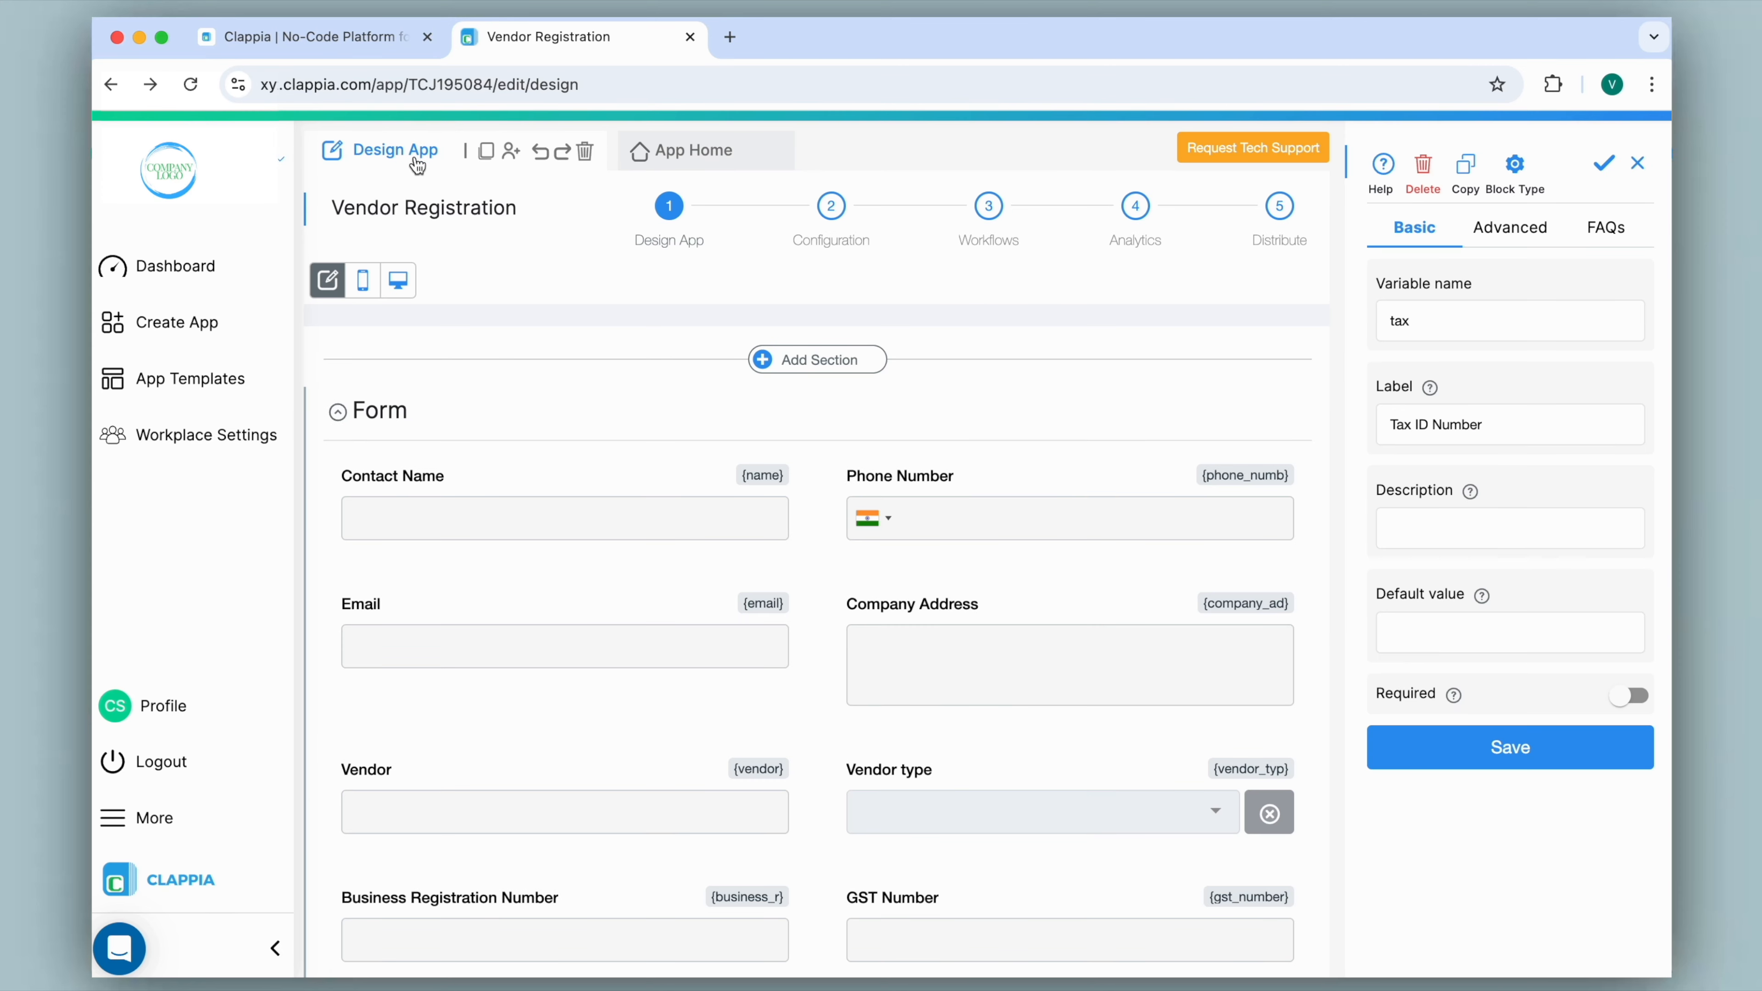
{"action": "scroll", "coordinate": [826, 411], "scroll_direction": "down", "scroll_amount": 5}
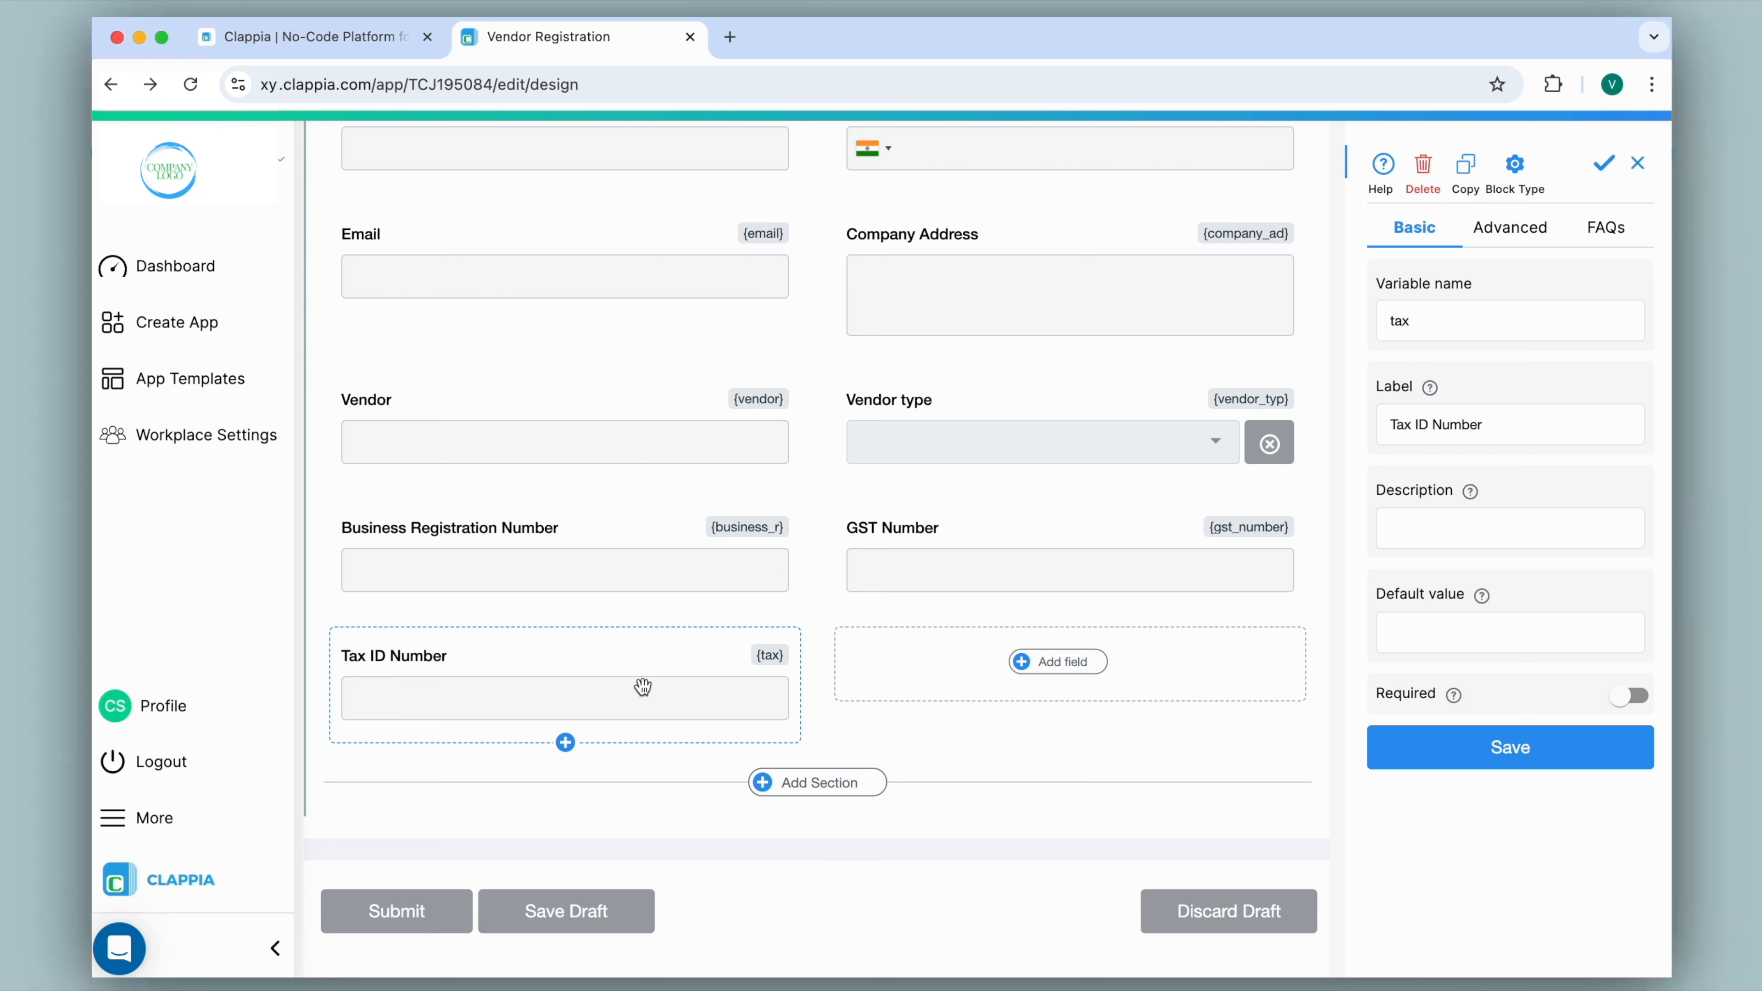
{"action": "mouse_move", "coordinate": [1382, 173]}
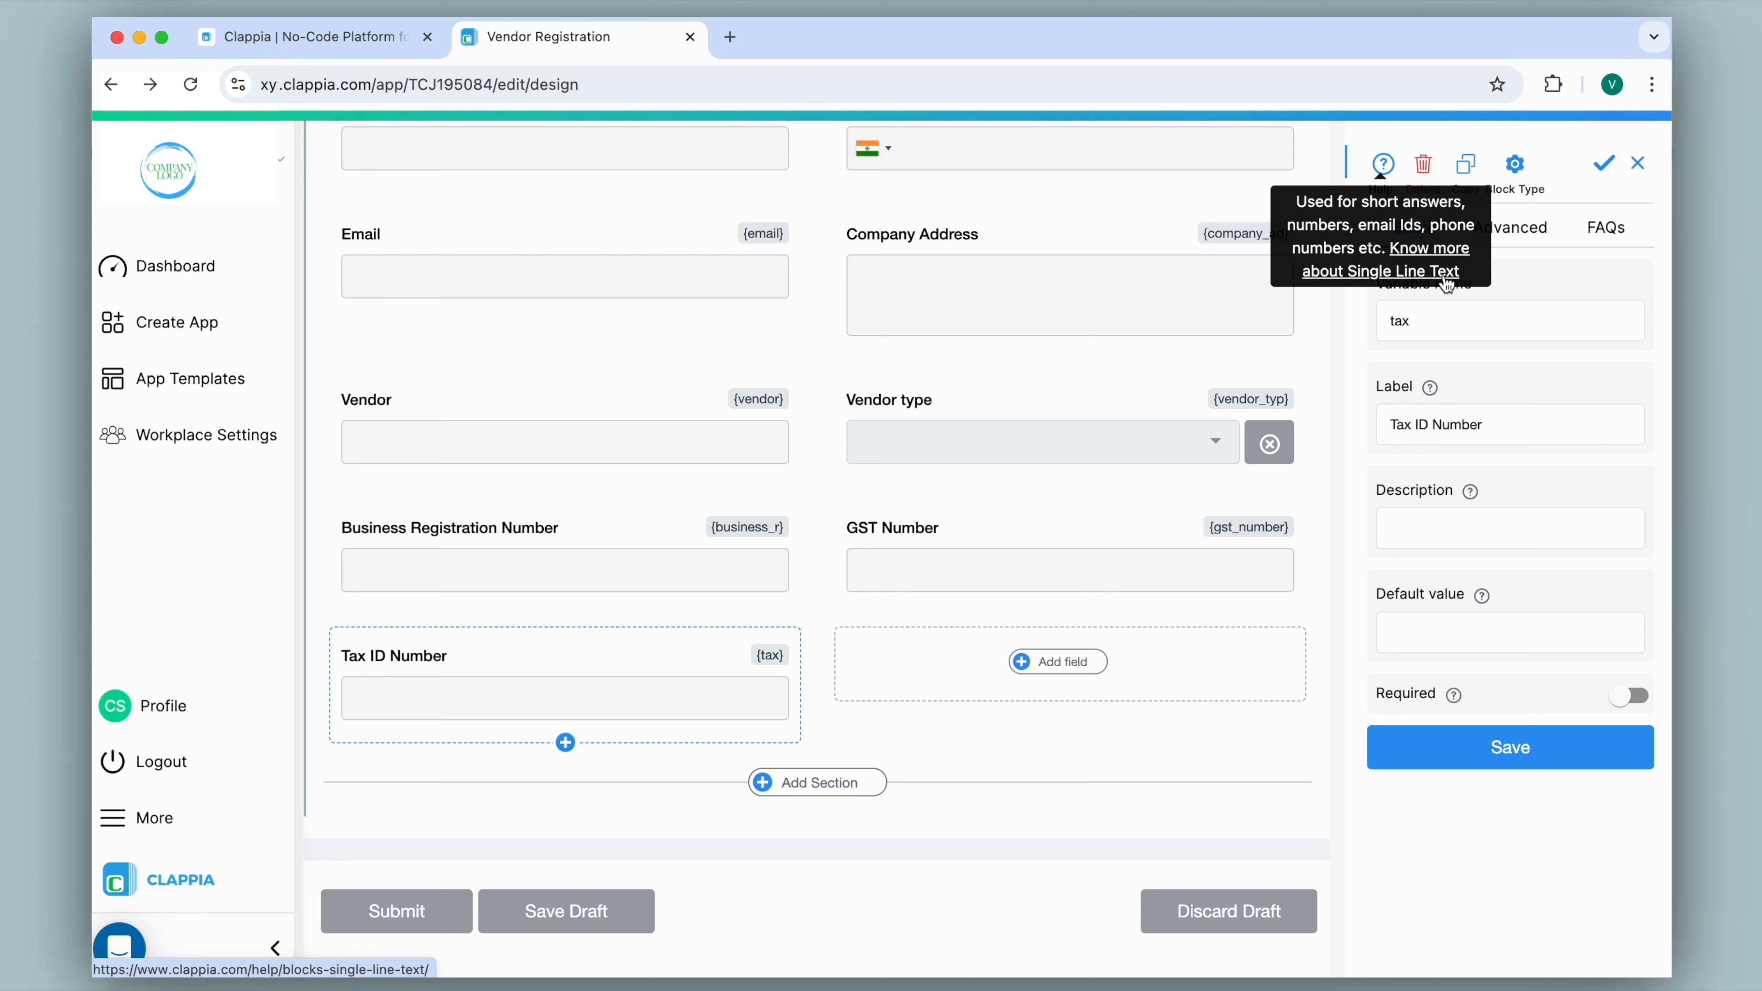
{"action": "left_click", "coordinate": [1051, 664]}
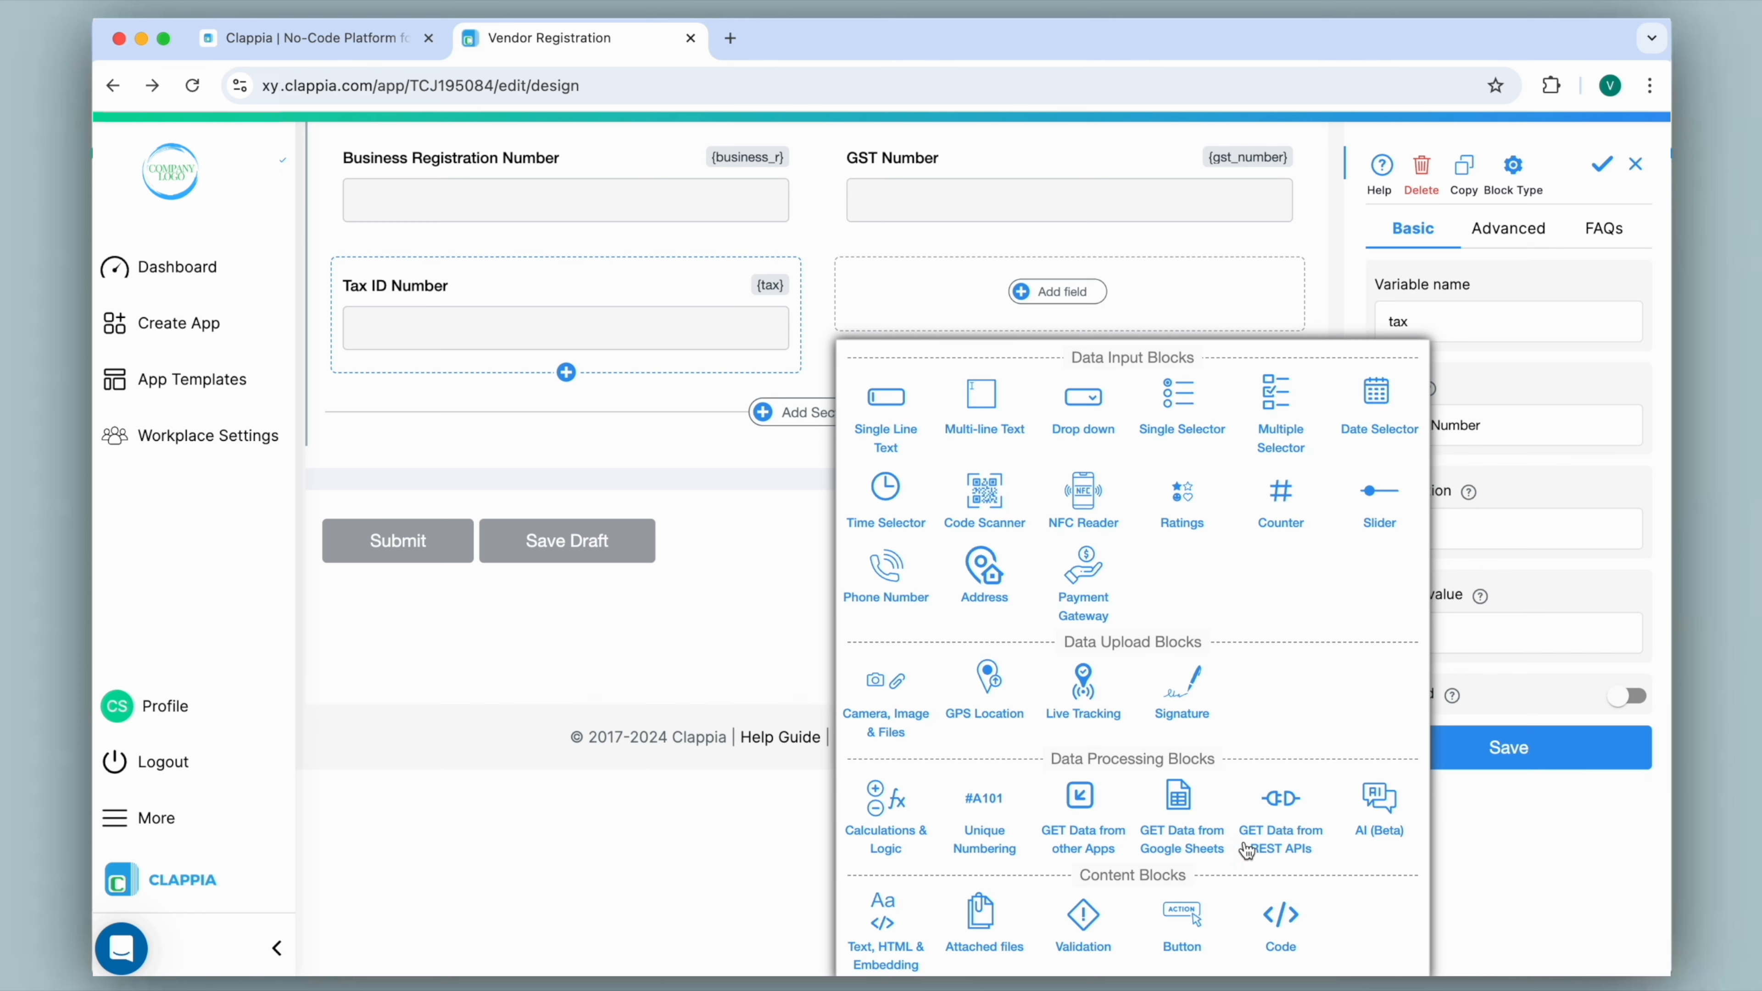
{"action": "left_click", "coordinate": [1281, 920]}
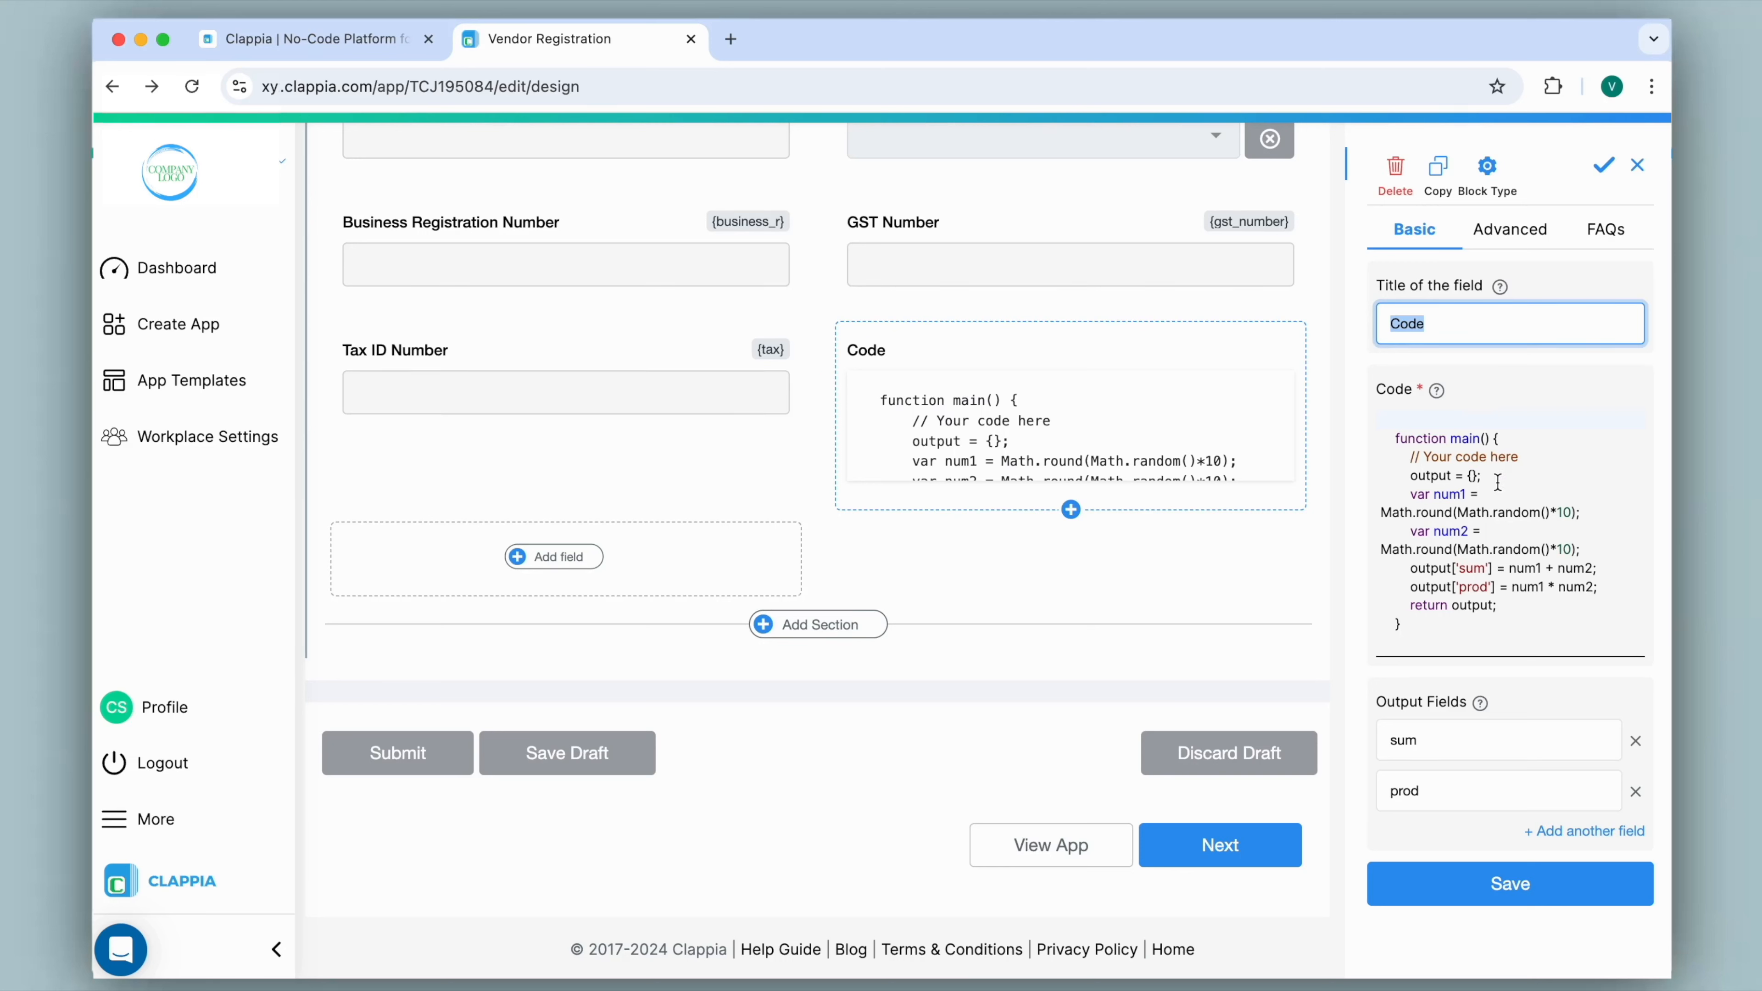
Copy the Code block's sample code, and in ChatGPT draft a prompt requesting JavaScript for Clappia's Code Block to validate a PAN number input.
{"action": "left_click_drag", "start_coordinate": [1391, 434], "coordinate": [1475, 629]}
{"action": "key", "text": "super+c"}
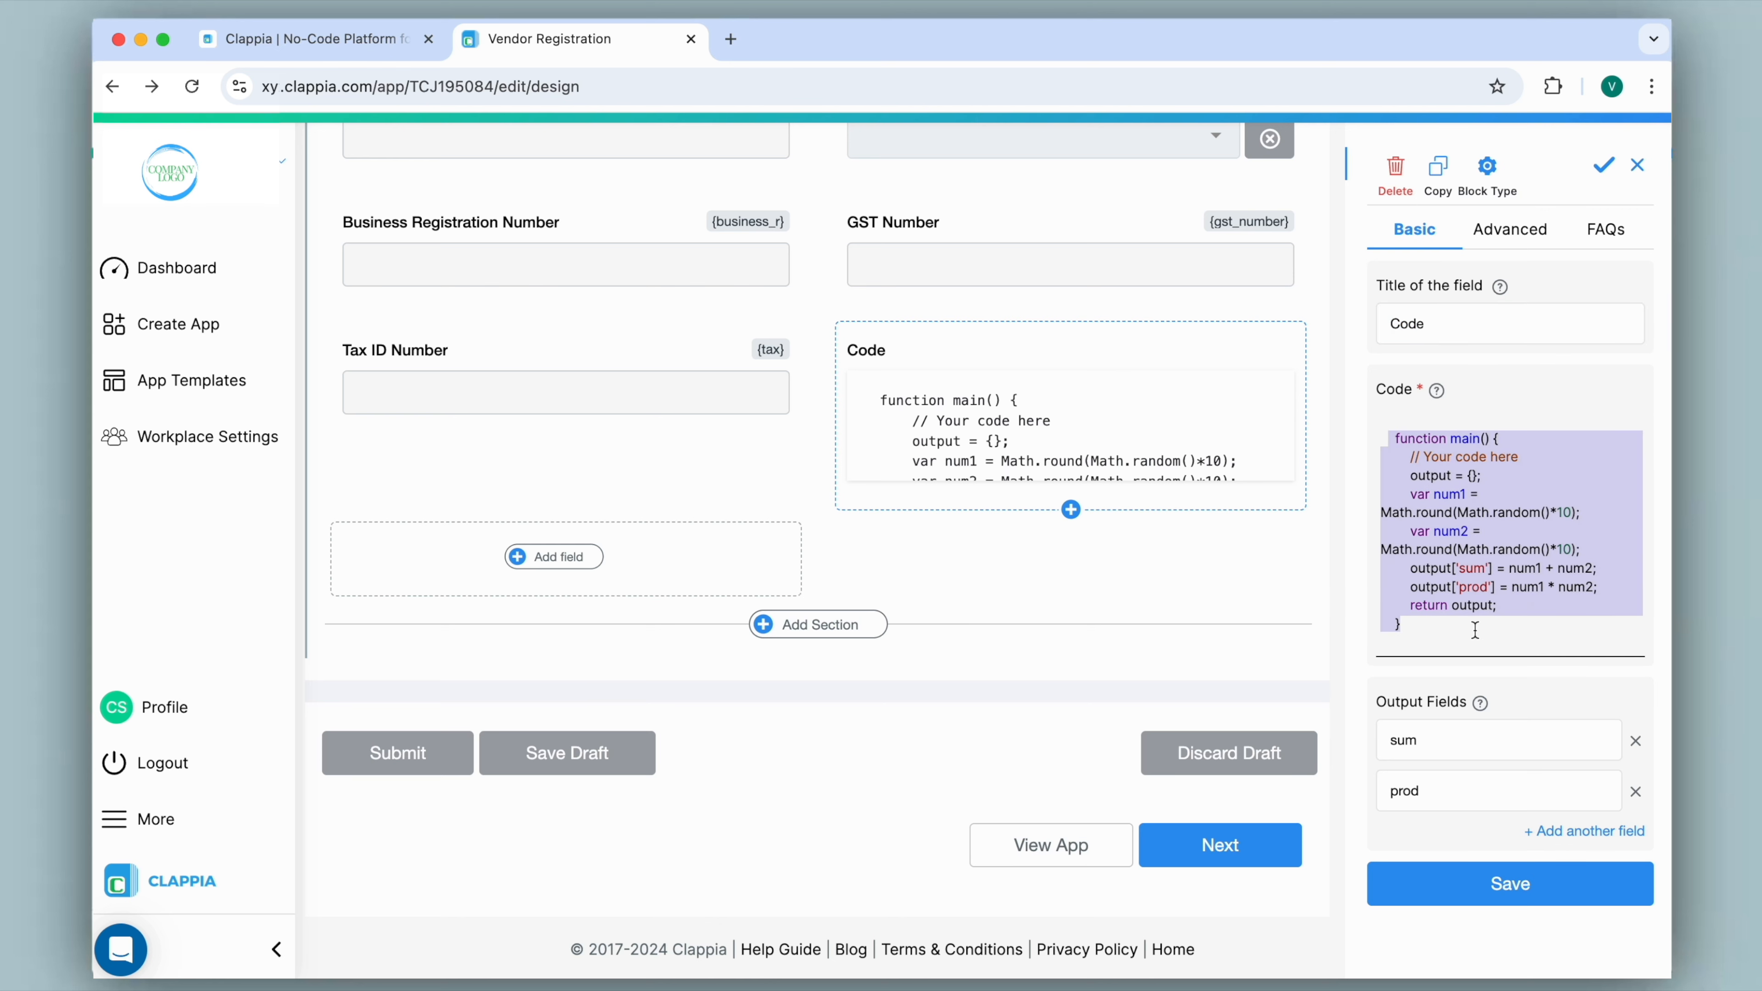
{"action": "left_click", "coordinate": [730, 39]}
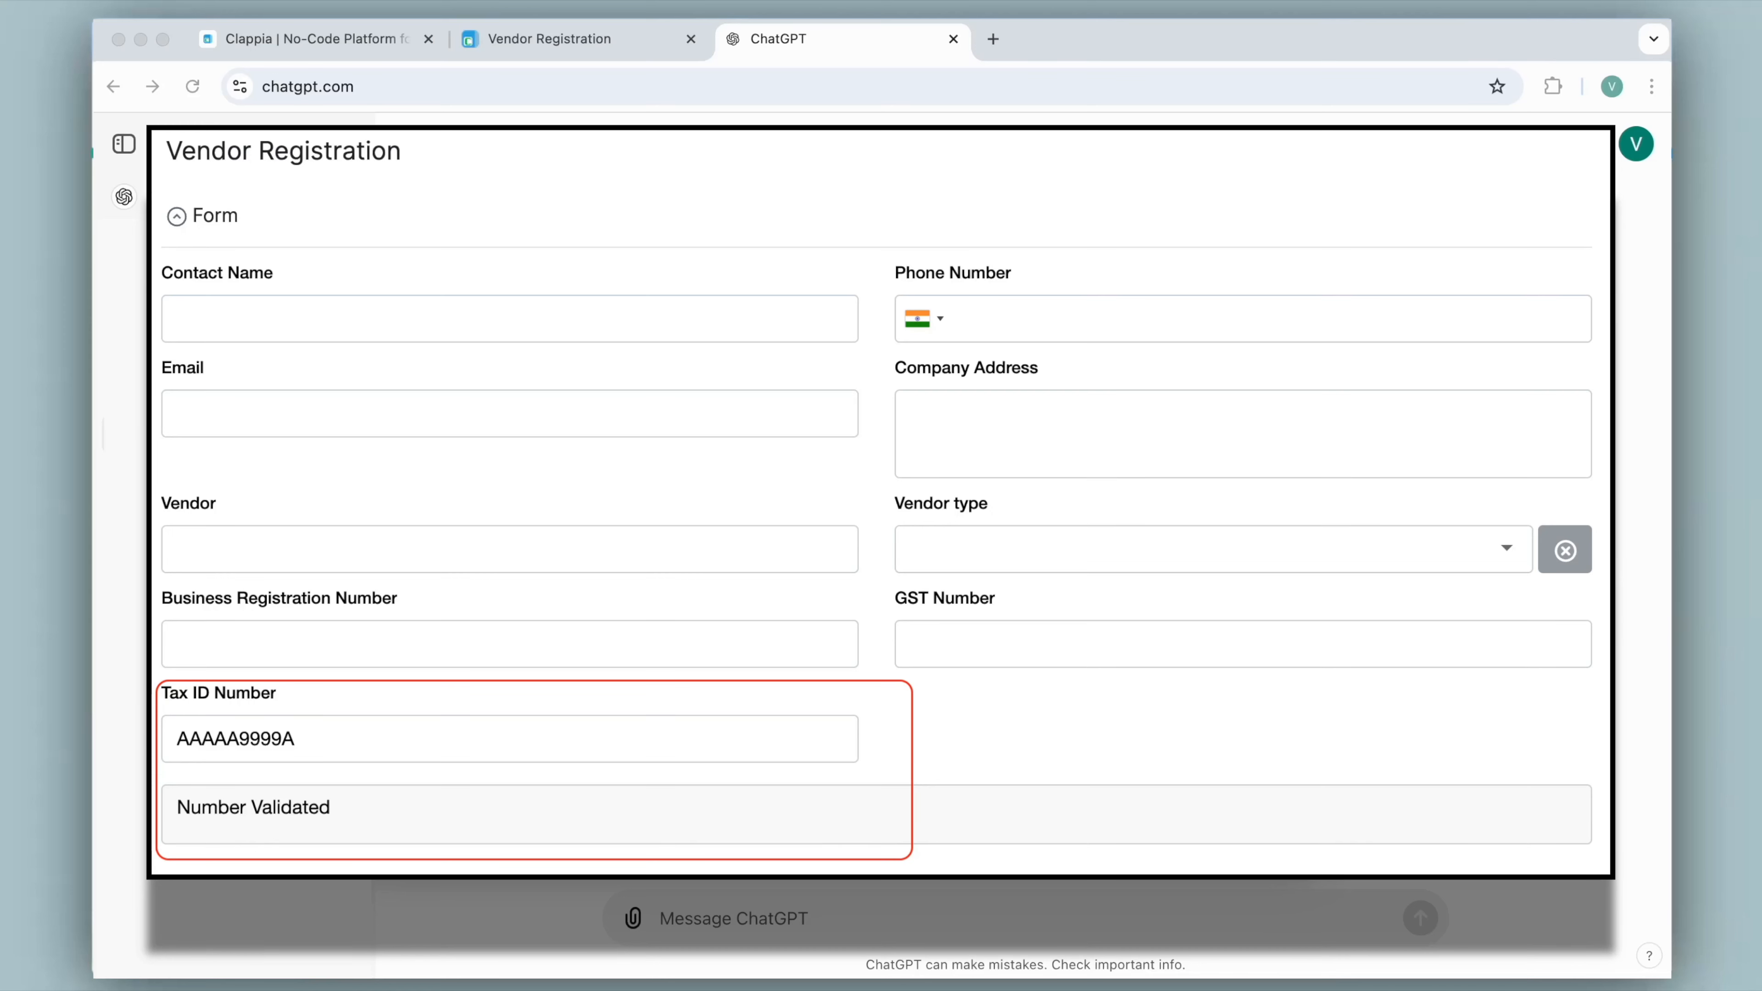
{"action": "type", "text": "I need a Java"}
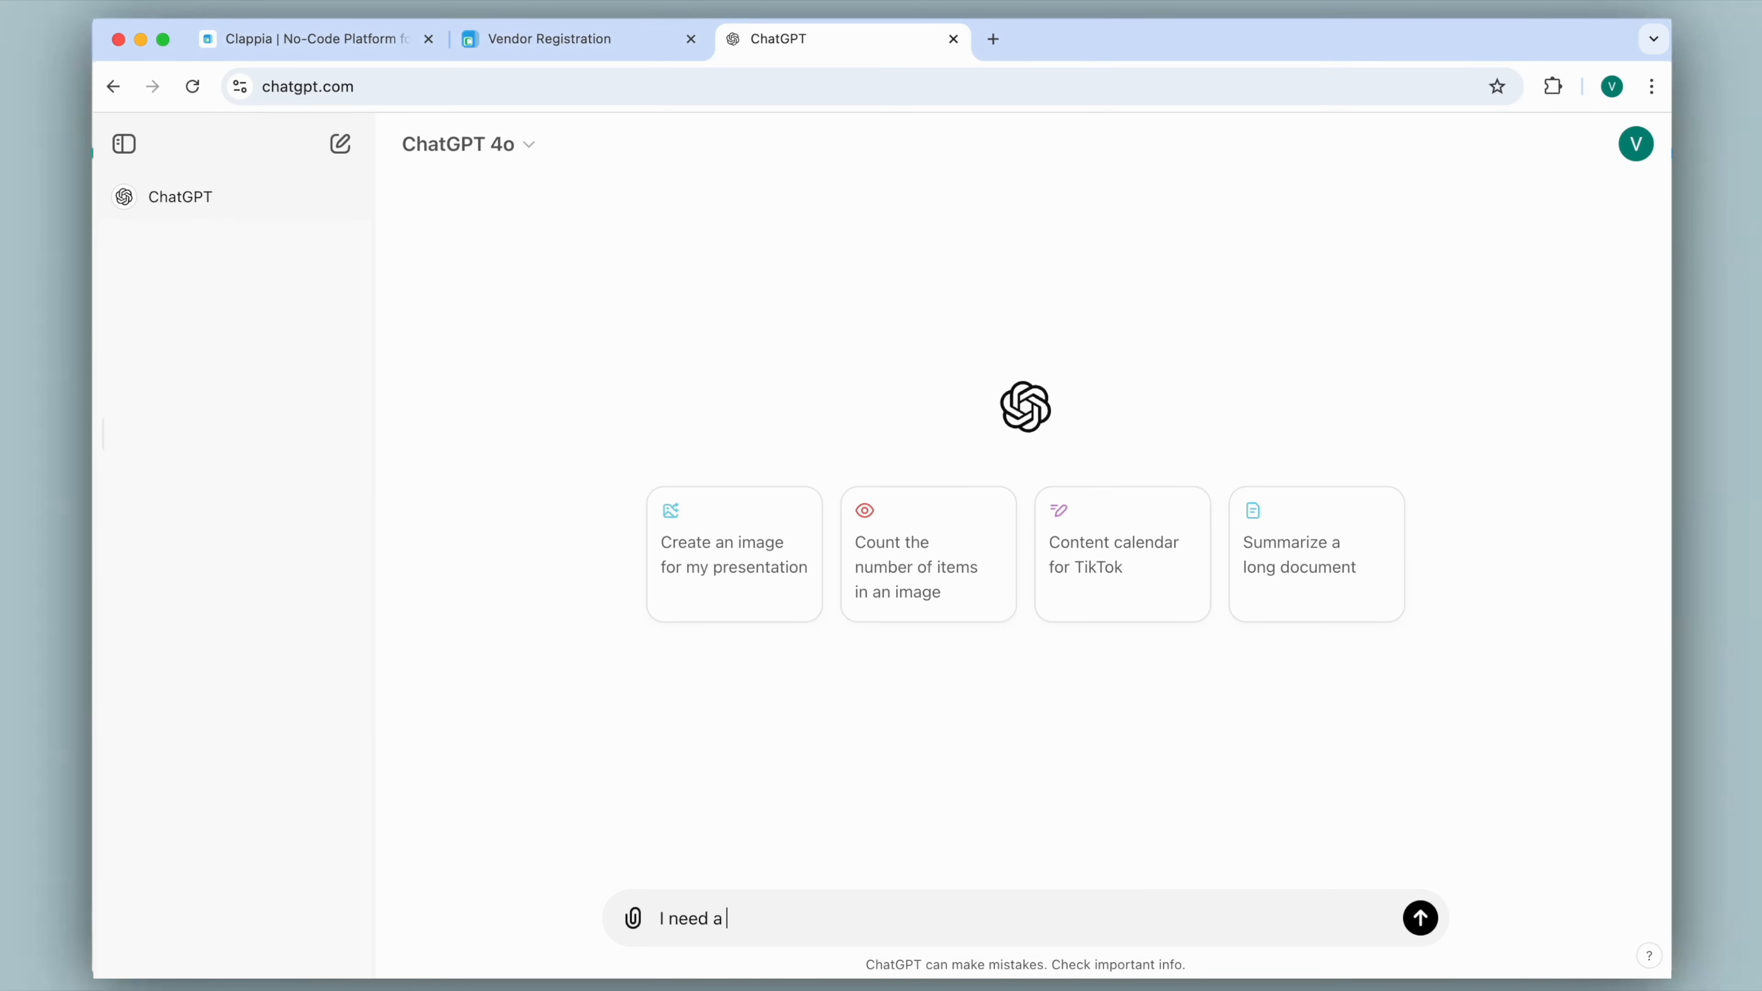
{"action": "type", "text": "script code for Clappia's Code Block to validate a PAN number input."}
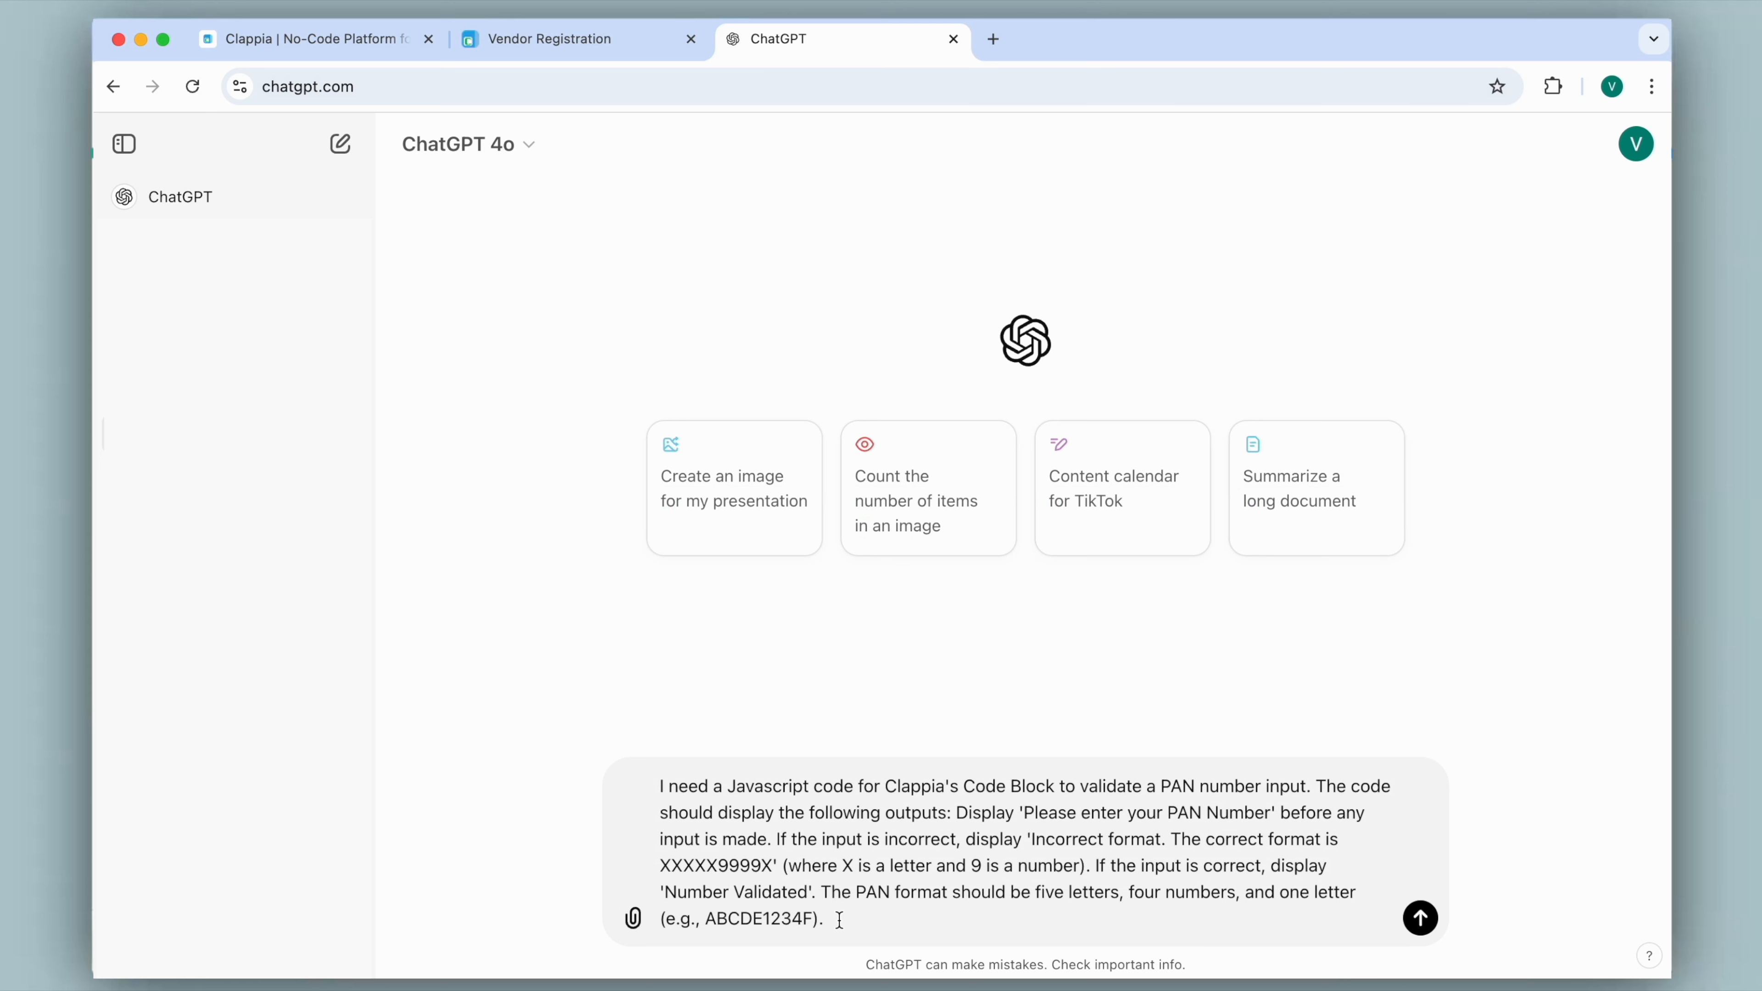
{"action": "key", "text": "shift+Return"}
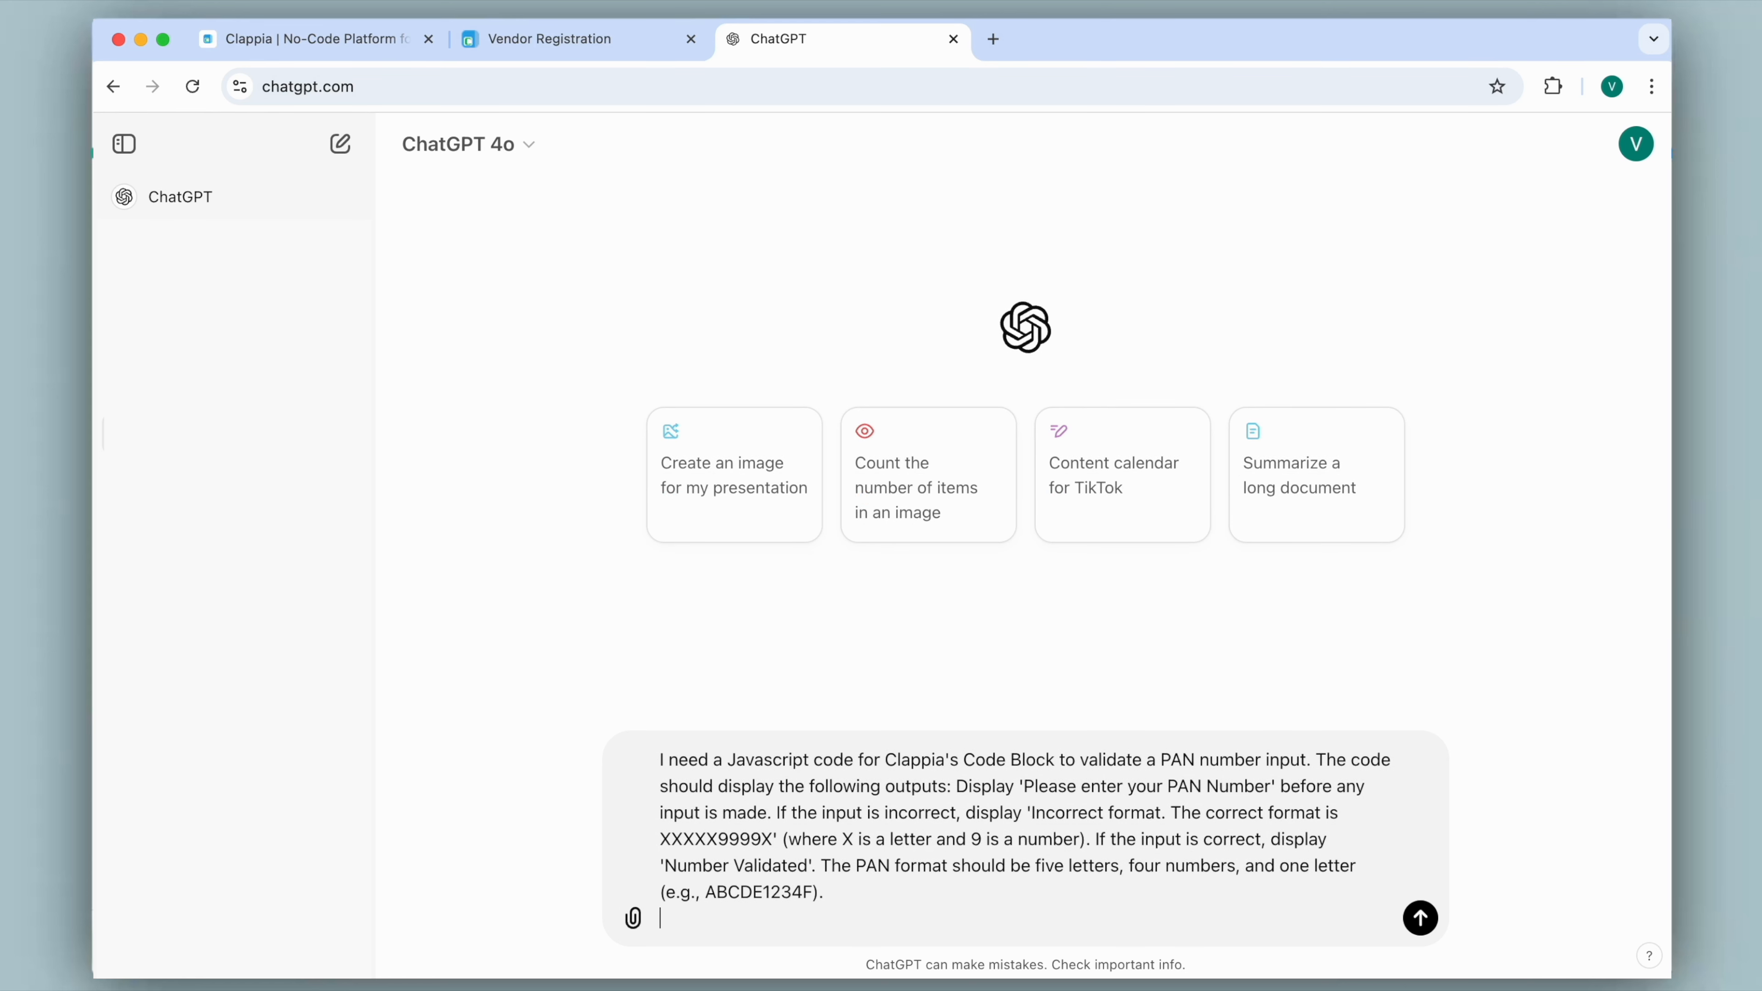
Extend the prompt with the input-checking instruction and the copied code under "Sample code in Clappia's code block:", and send it.
{"action": "type", "text": "The"}
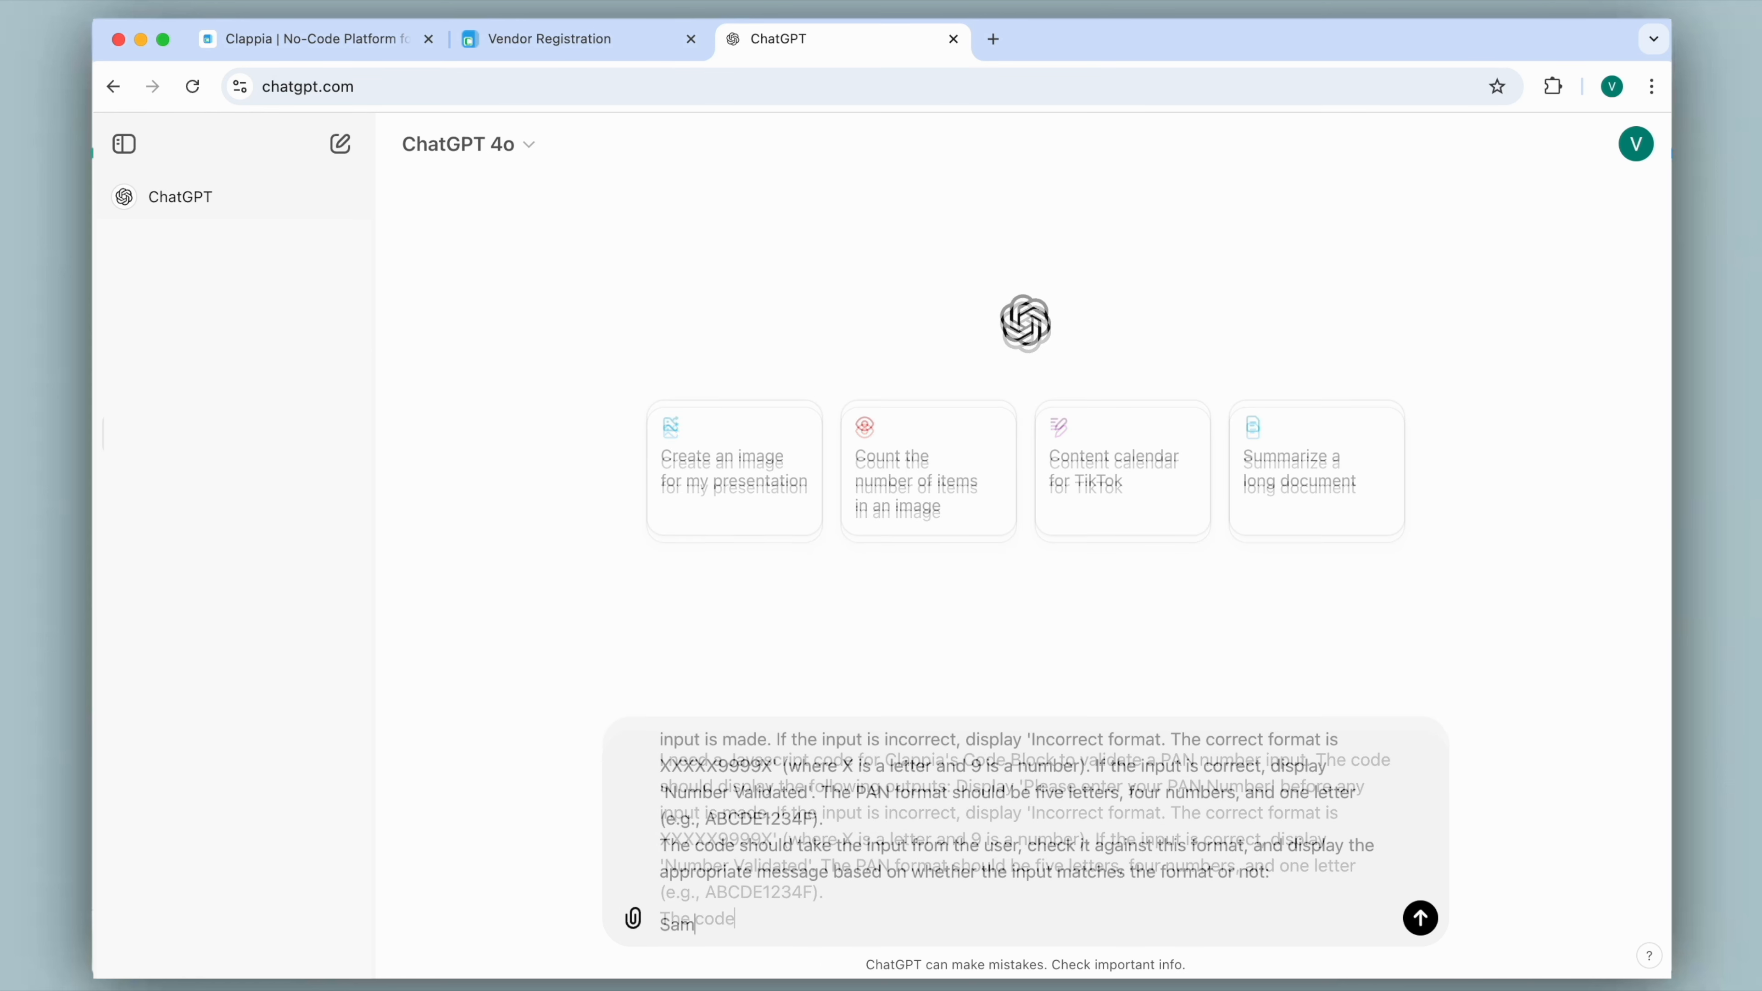
{"action": "type", "text": "code in C"}
{"action": "type", "text": "lappia's code block:"}
{"action": "key", "text": "shift+Return"}
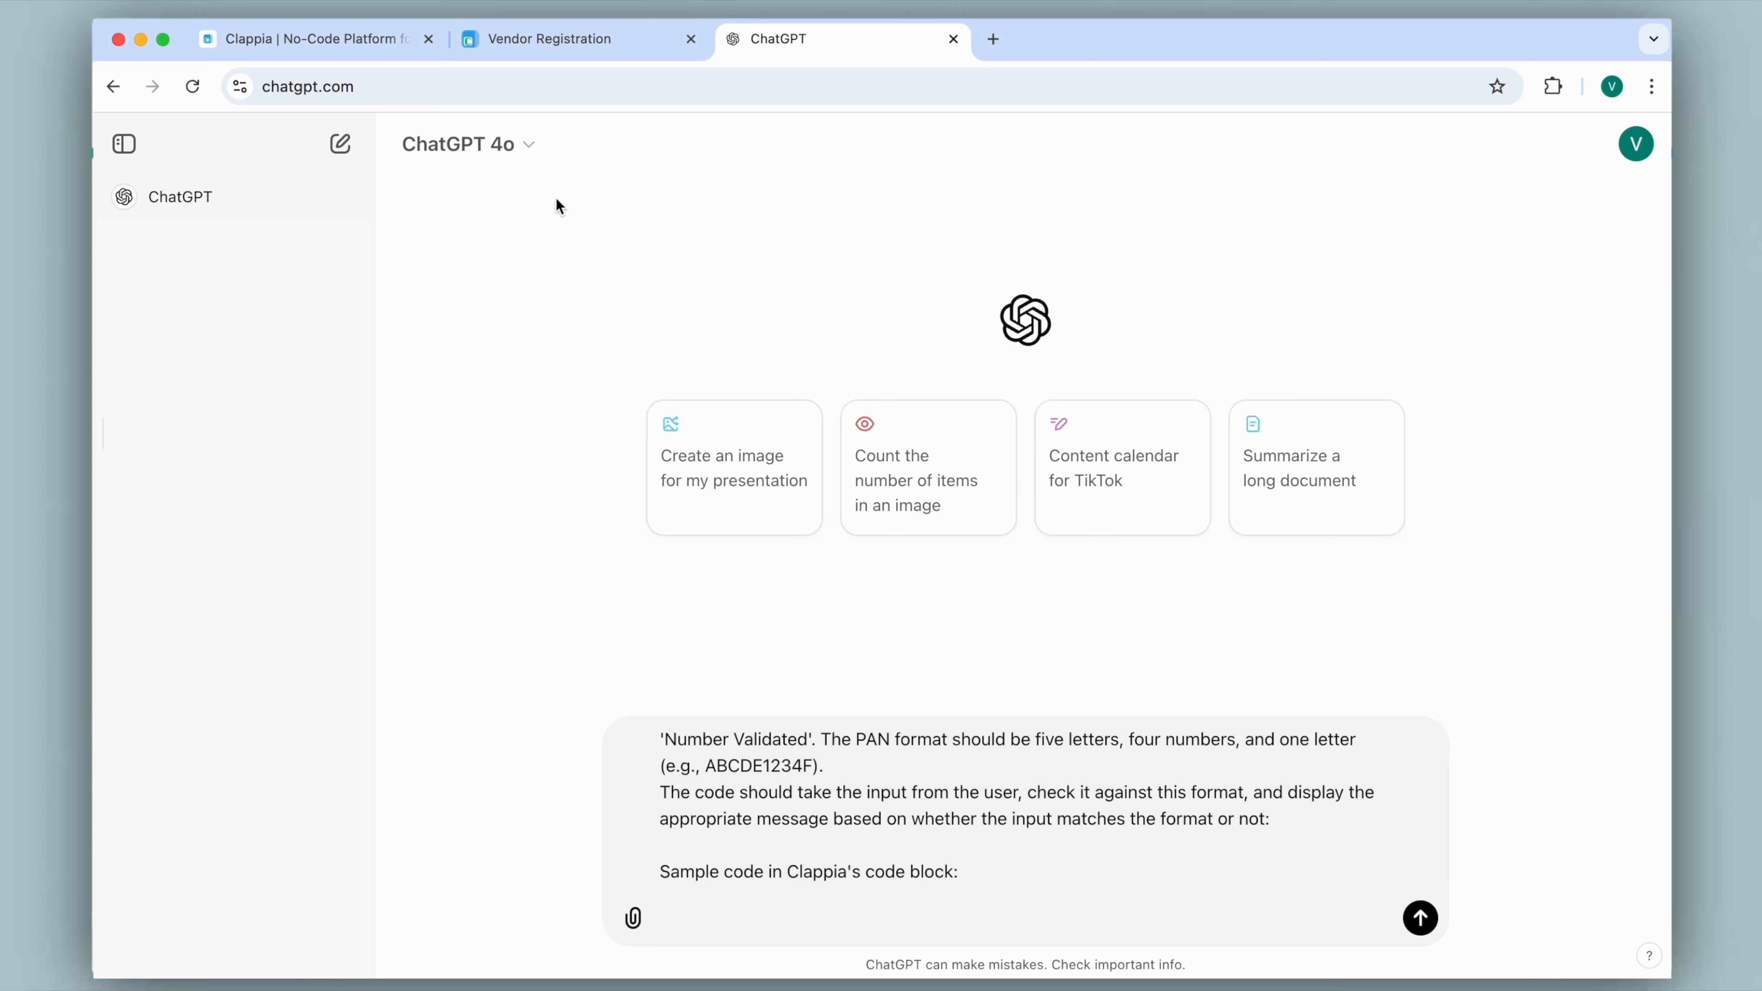
{"action": "left_click", "coordinate": [559, 50]}
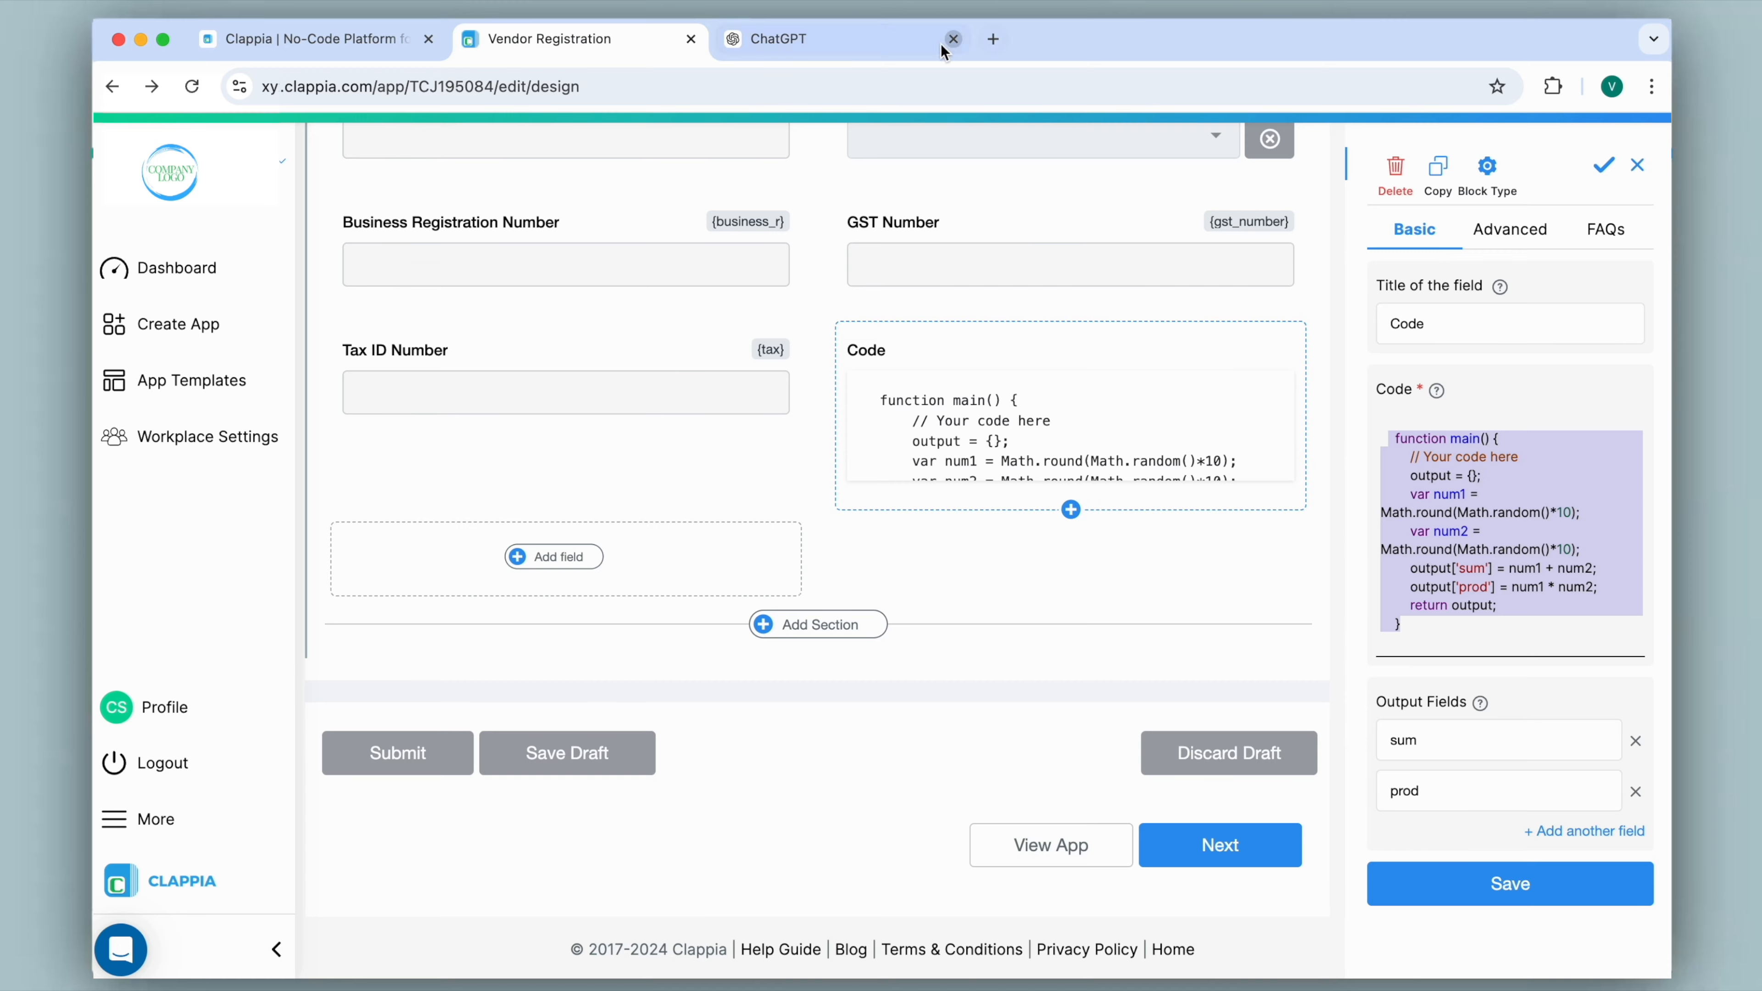
{"action": "left_click", "coordinate": [870, 39]}
{"action": "key", "text": "super+v"}
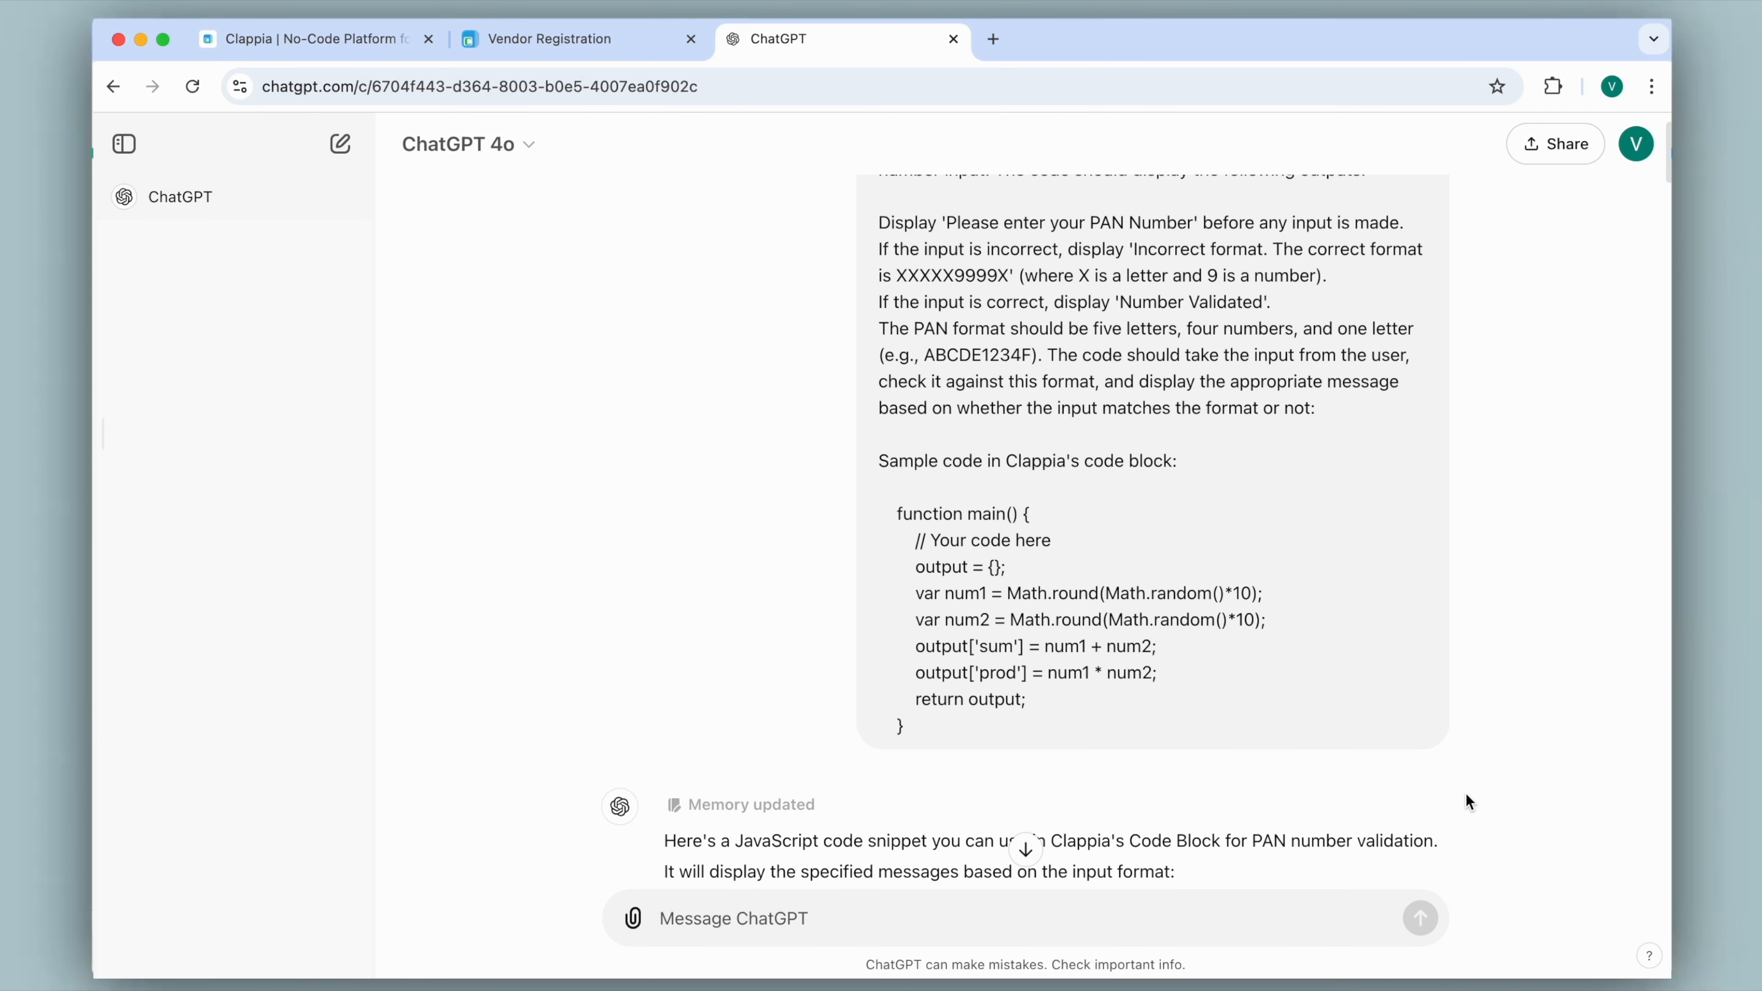
Examine the generated PAN validation code and its usage notes for where input.panNumber has to be replaced.
{"action": "scroll", "coordinate": [1467, 796], "scroll_direction": "down", "scroll_amount": 5}
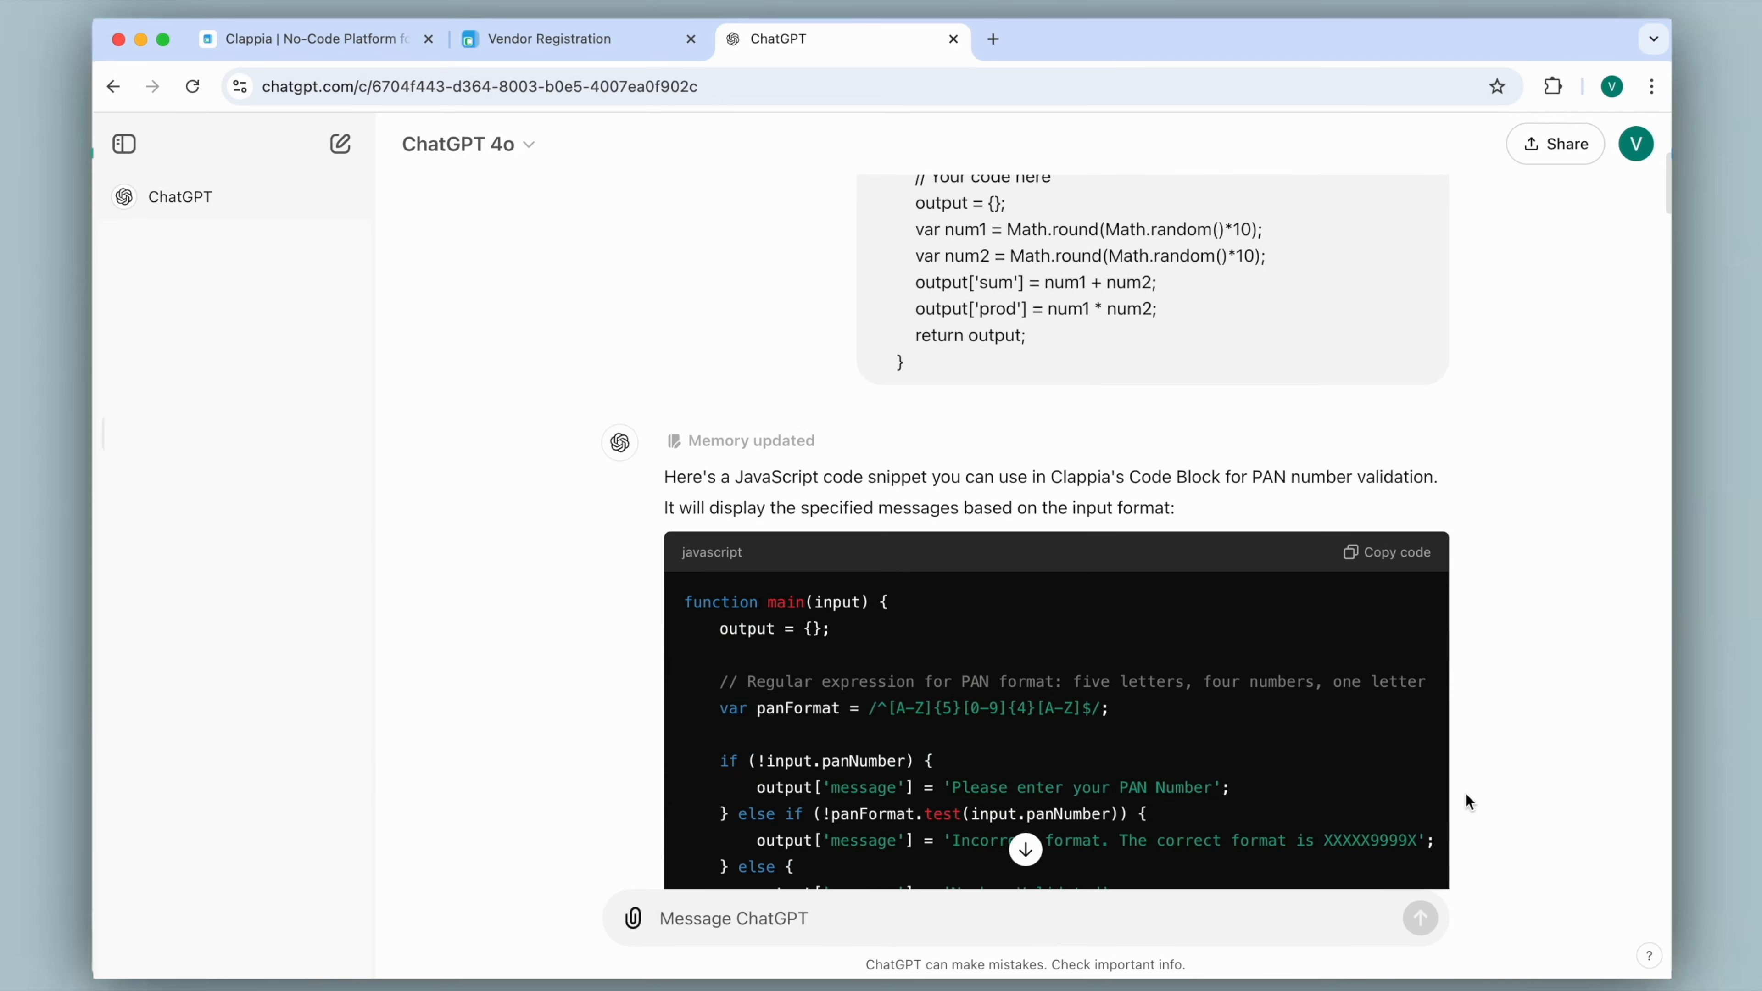
{"action": "scroll", "coordinate": [1465, 793], "scroll_direction": "down", "scroll_amount": 5}
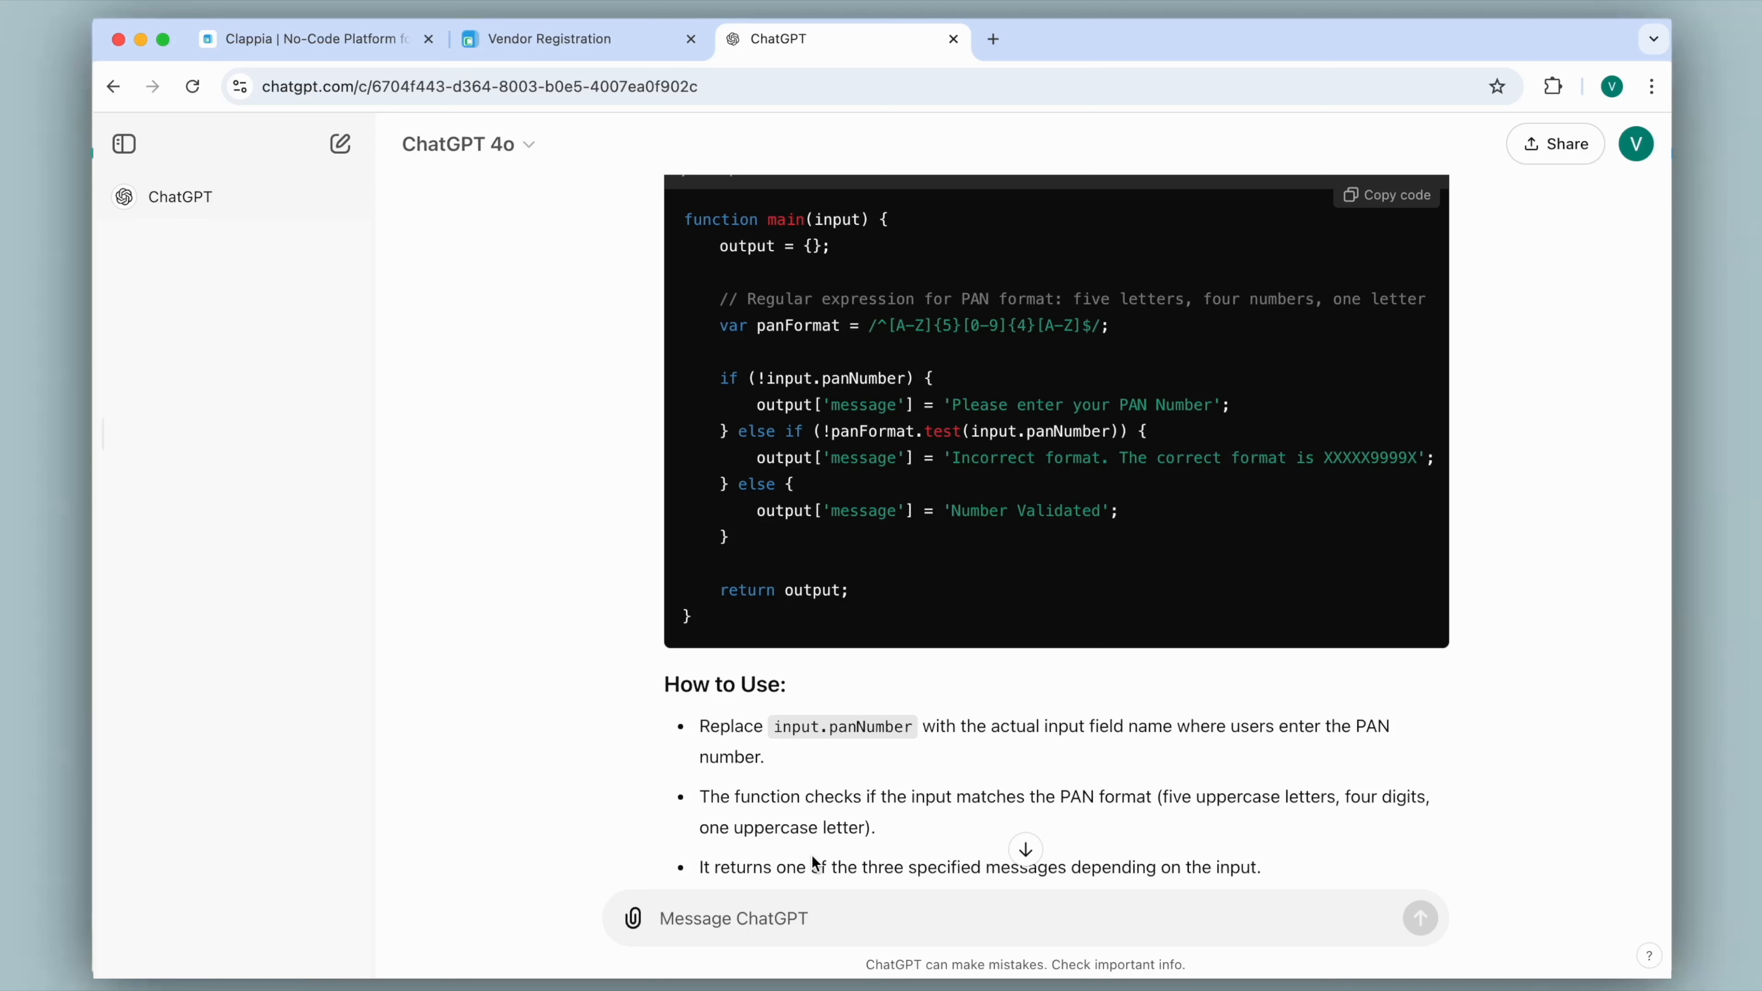
{"action": "left_click_drag", "start_coordinate": [775, 724], "coordinate": [916, 726]}
{"action": "left_click", "coordinate": [957, 764]}
{"action": "left_click_drag", "start_coordinate": [819, 378], "coordinate": [907, 382]}
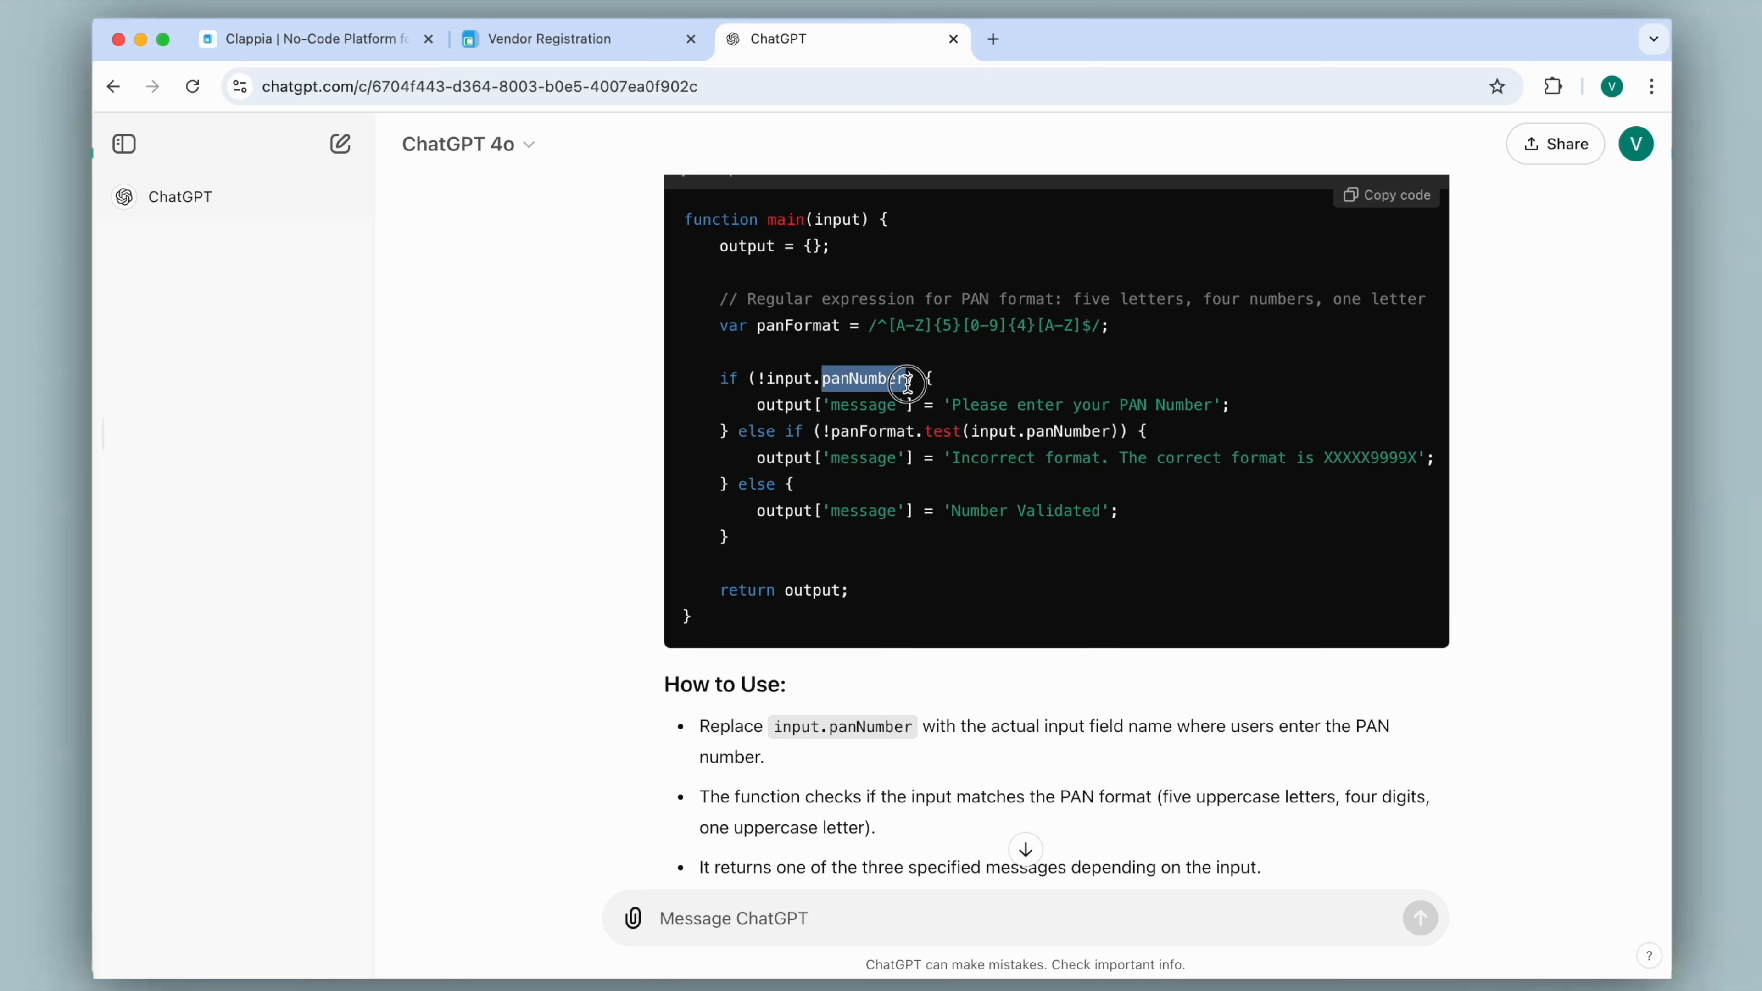
{"action": "left_click", "coordinate": [906, 764]}
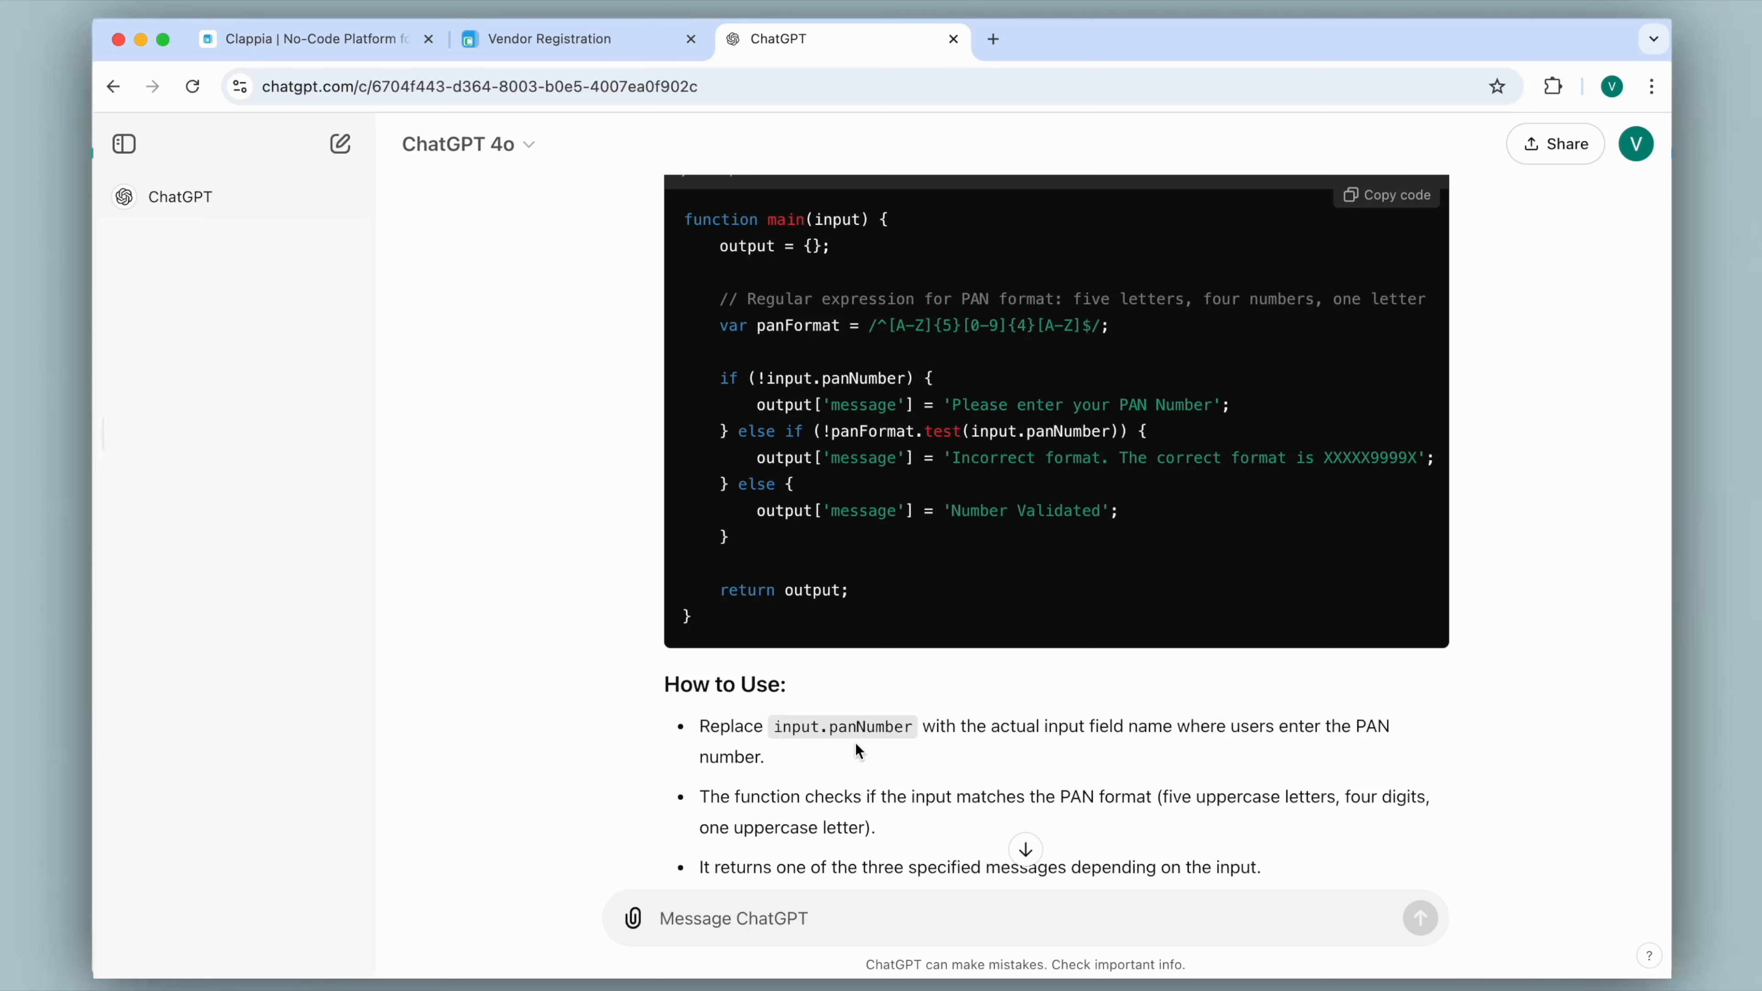
Copy the generated PAN validation code and replace the Code block's entire sample code with it.
{"action": "left_click", "coordinate": [1377, 200]}
{"action": "left_click", "coordinate": [600, 47]}
{"action": "left_click_drag", "start_coordinate": [1449, 640], "coordinate": [1350, 431]}
{"action": "key", "text": "BackSpace"}
{"action": "key", "text": "super+v"}
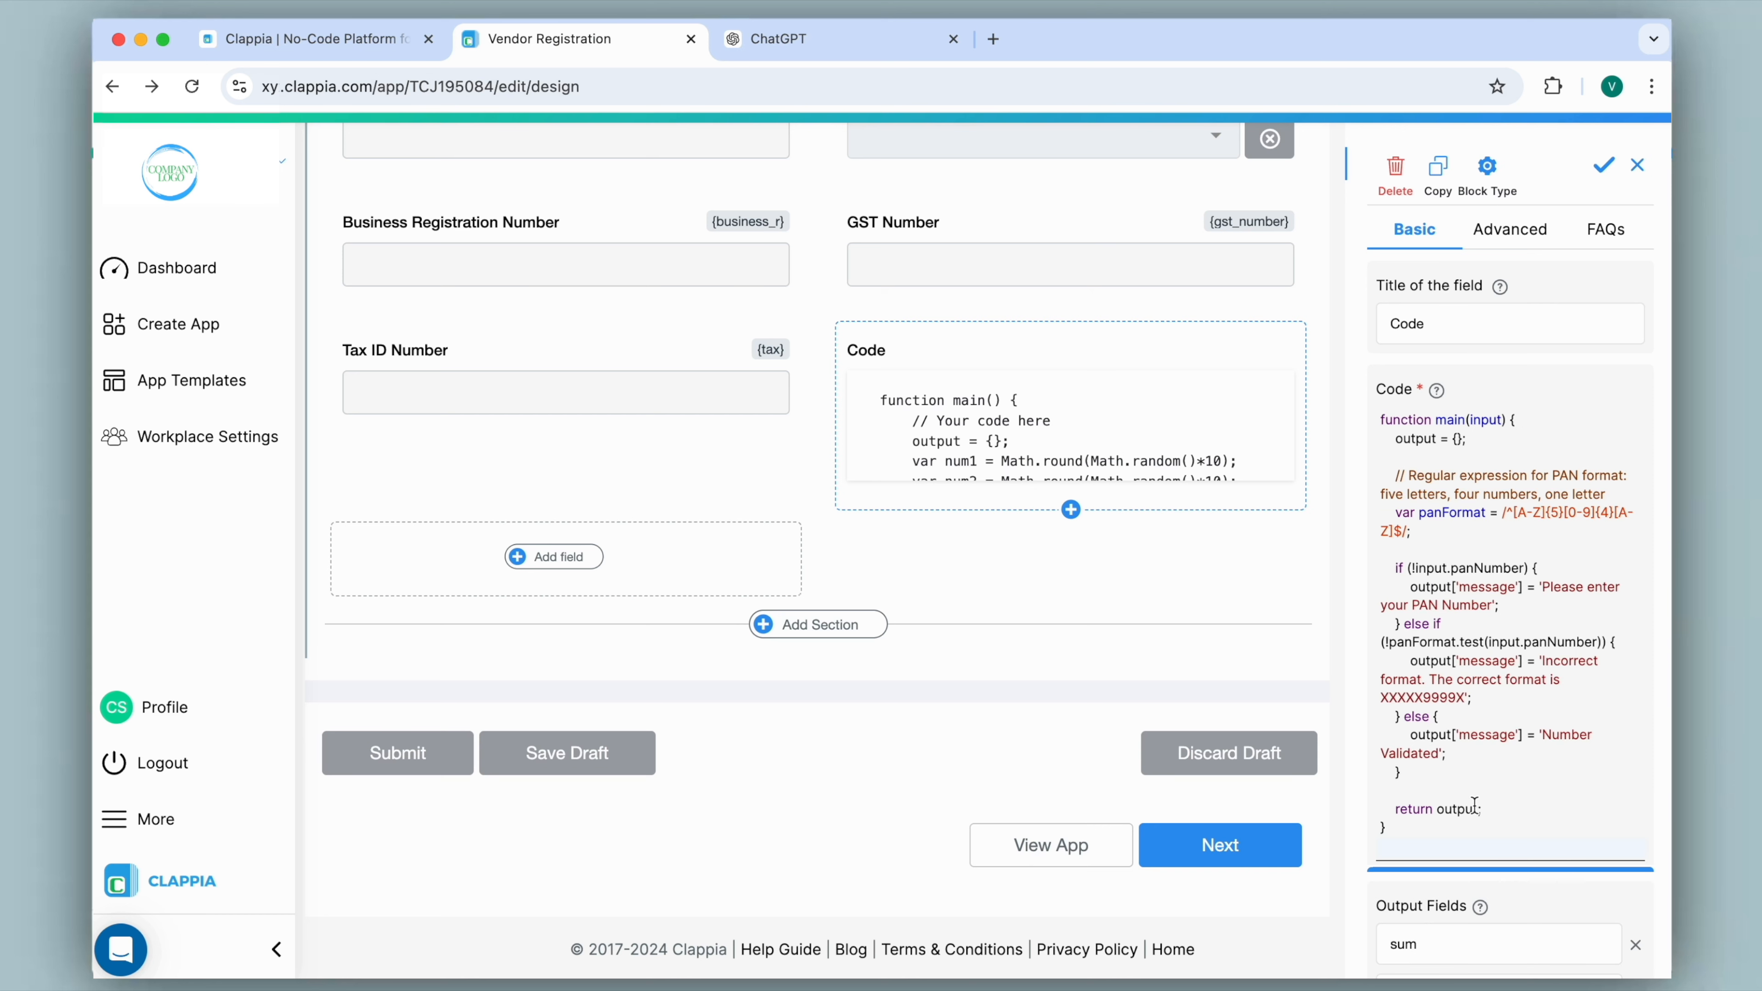
Following ChatGPT's usage note, replace input.panNumber in the code's if condition with the Tax ID Number variable {tax}.
{"action": "left_click", "coordinate": [814, 42]}
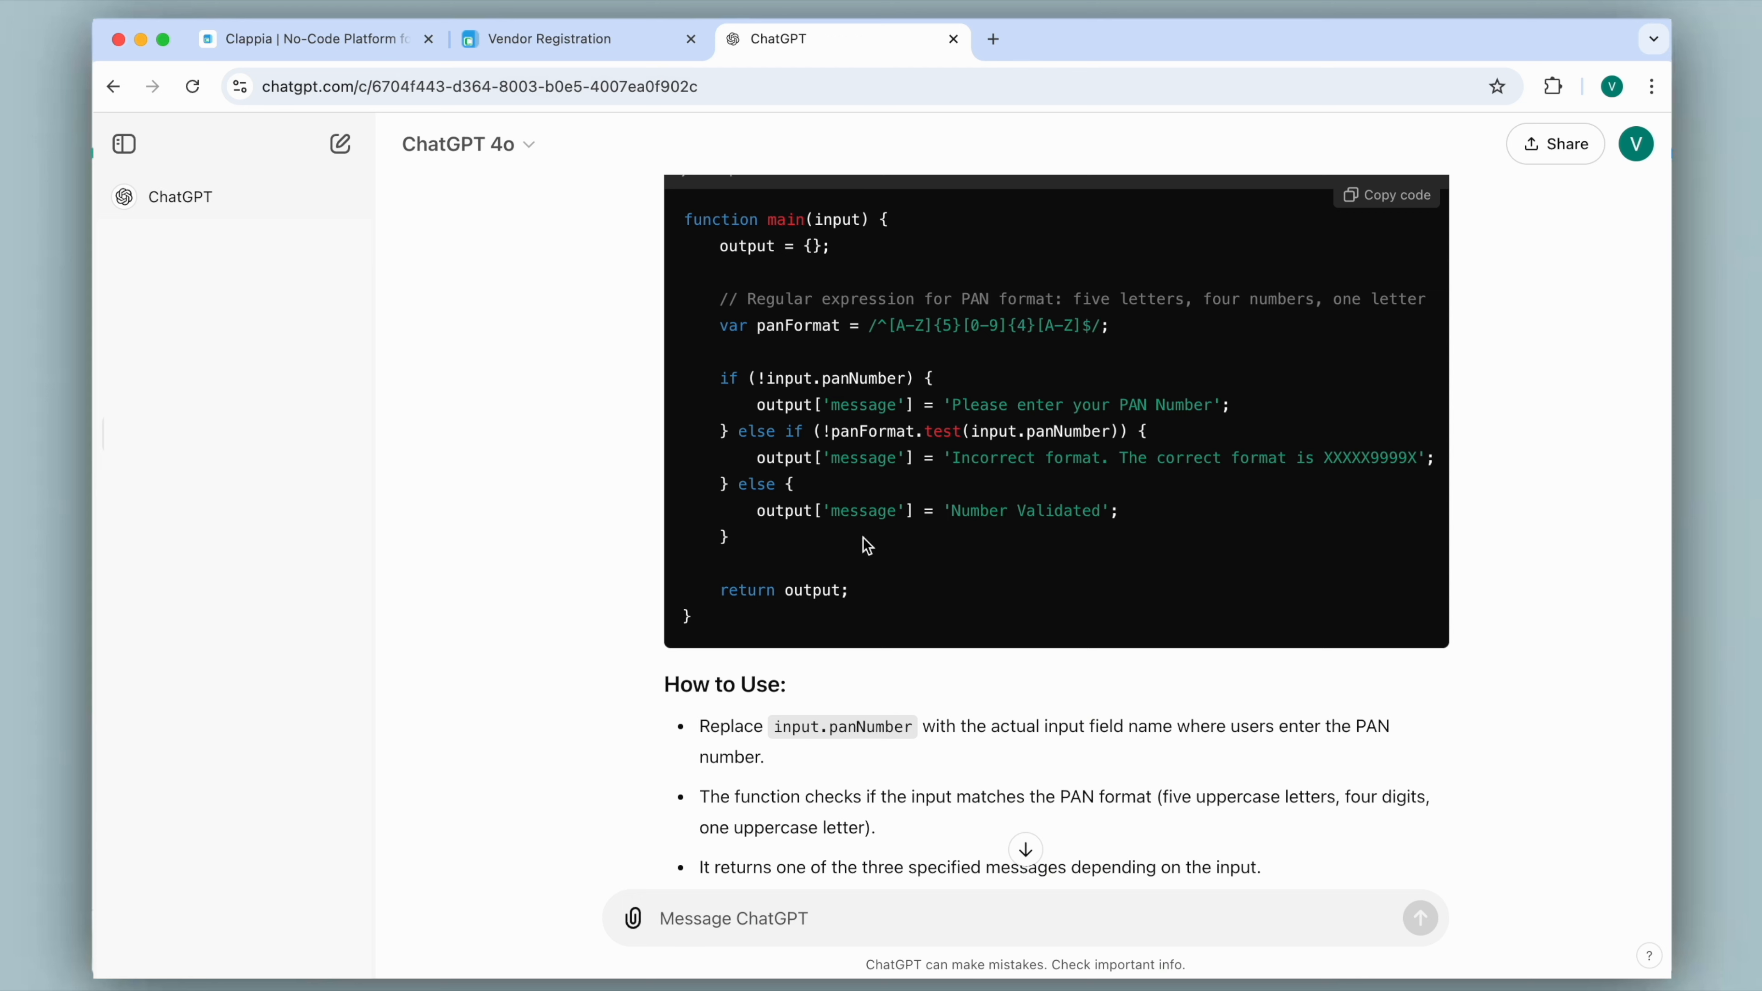
{"action": "left_click_drag", "start_coordinate": [773, 726], "coordinate": [919, 725]}
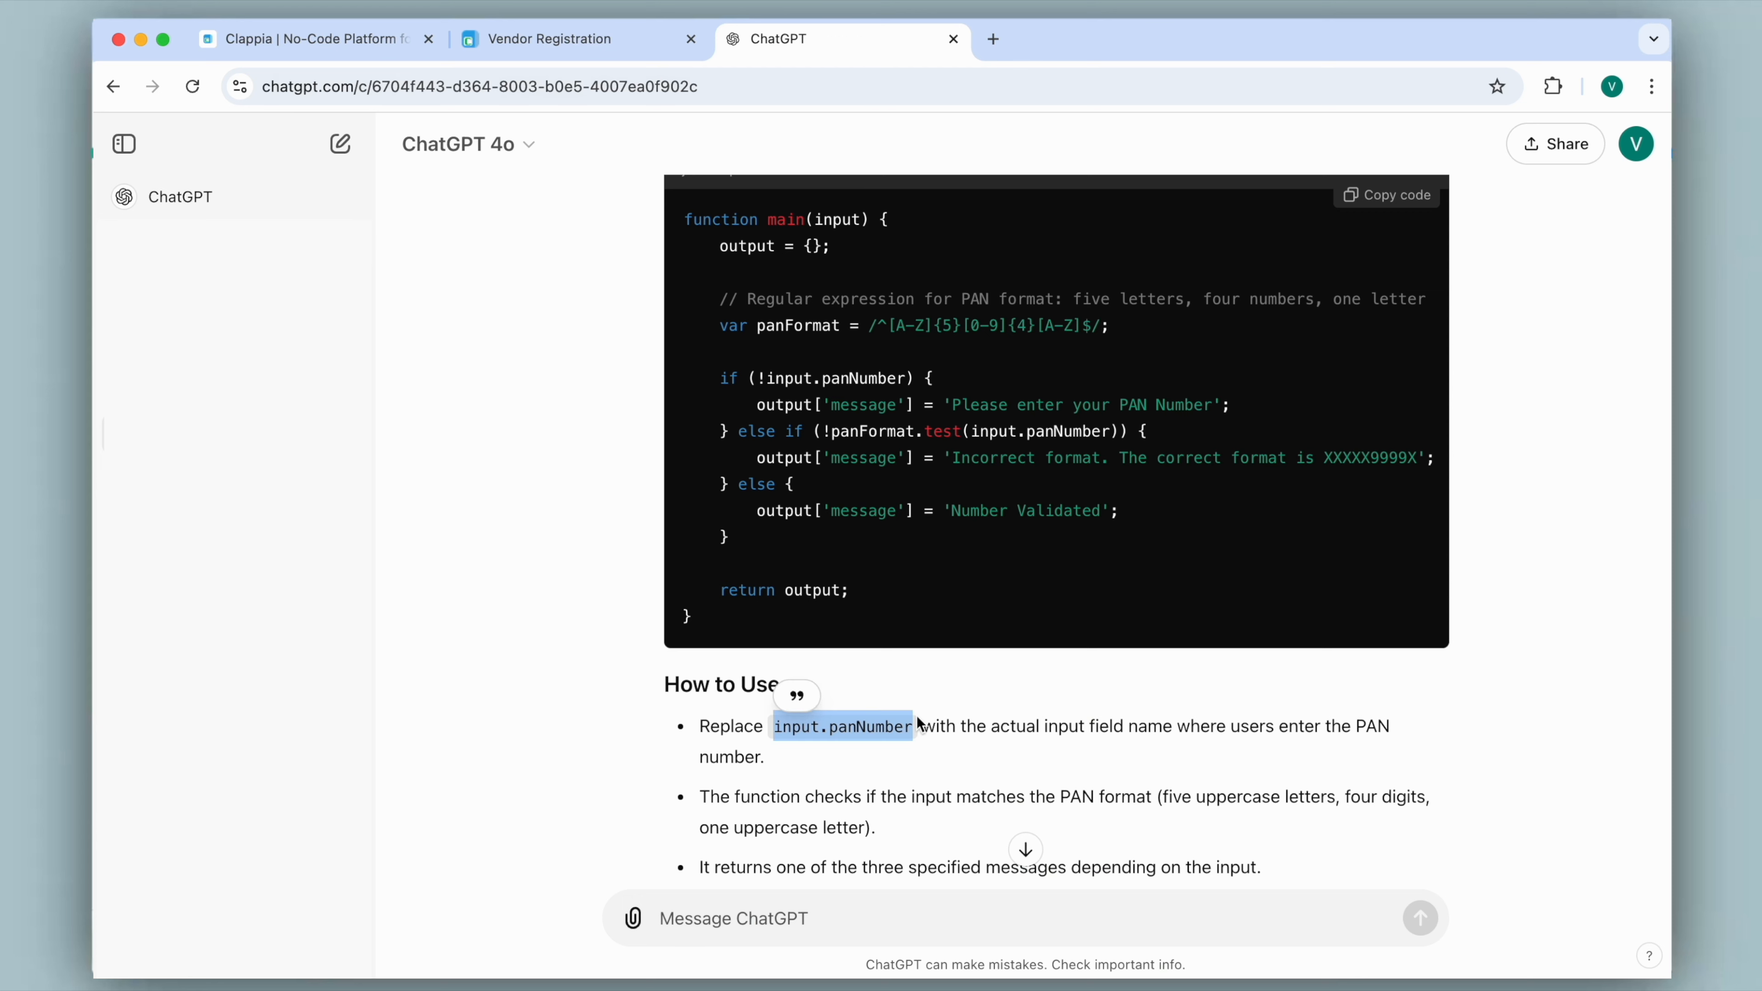
{"action": "left_click", "coordinate": [576, 40]}
{"action": "left_click_drag", "start_coordinate": [1418, 568], "coordinate": [1519, 569]}
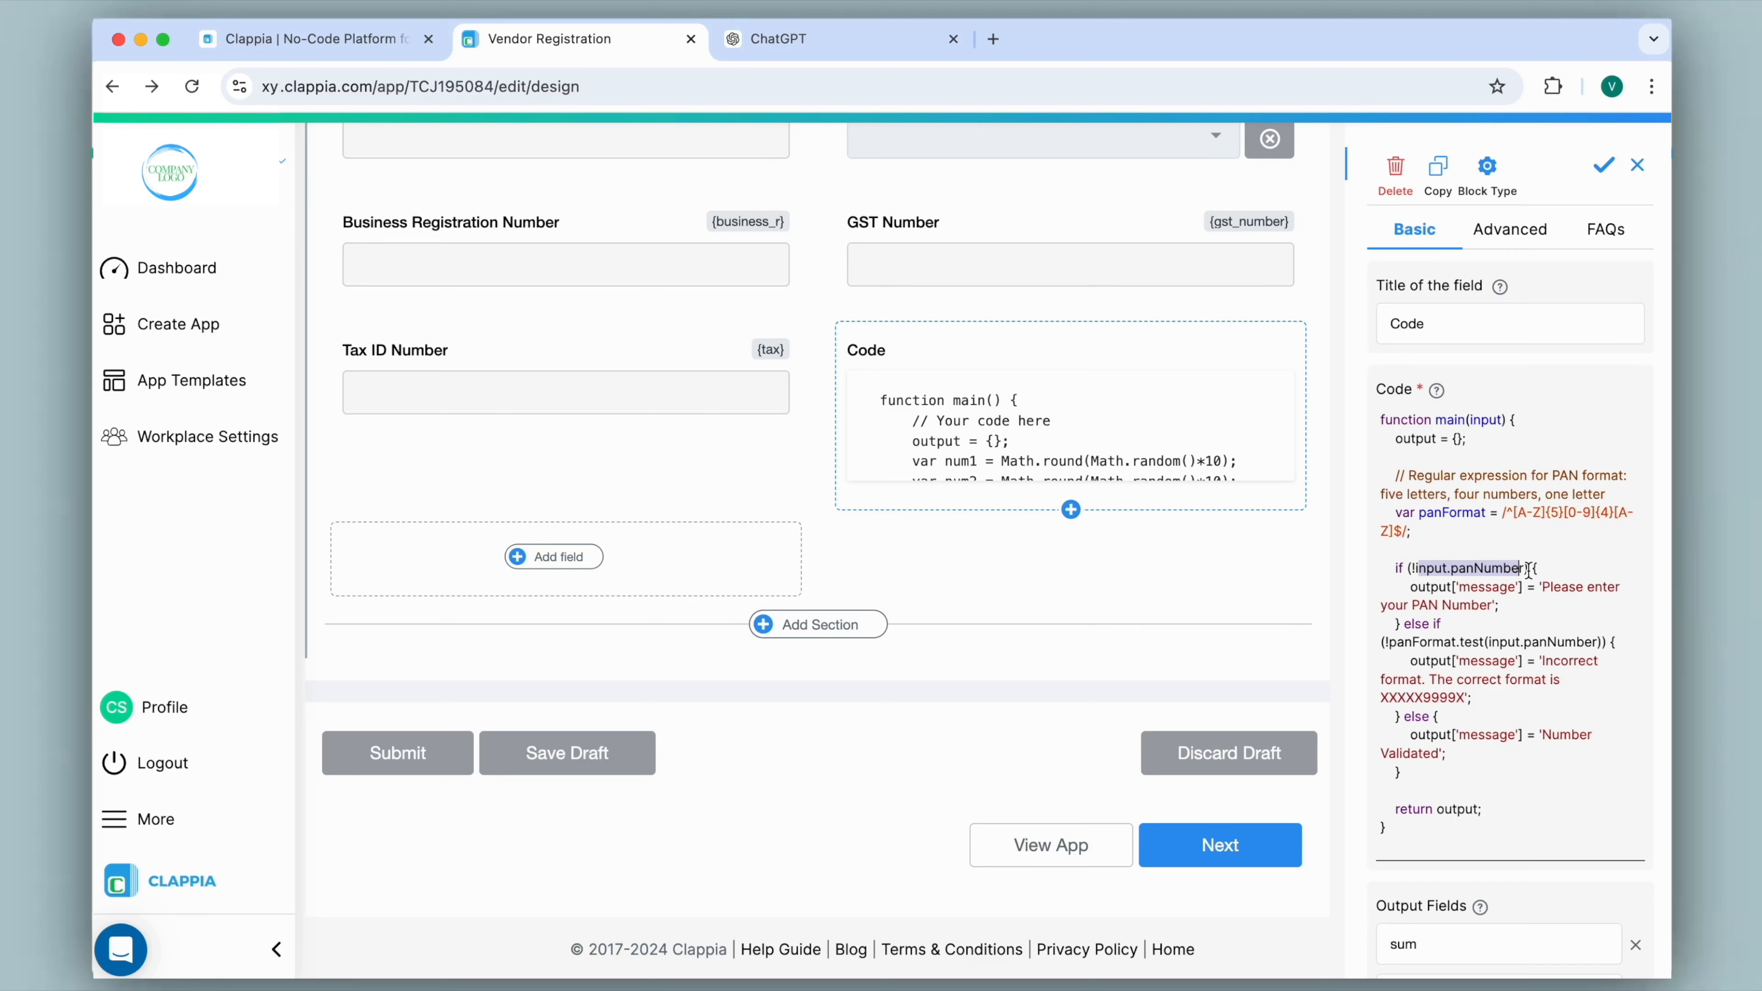
{"action": "key", "text": "BackSpace"}
{"action": "type", "text": "@"}
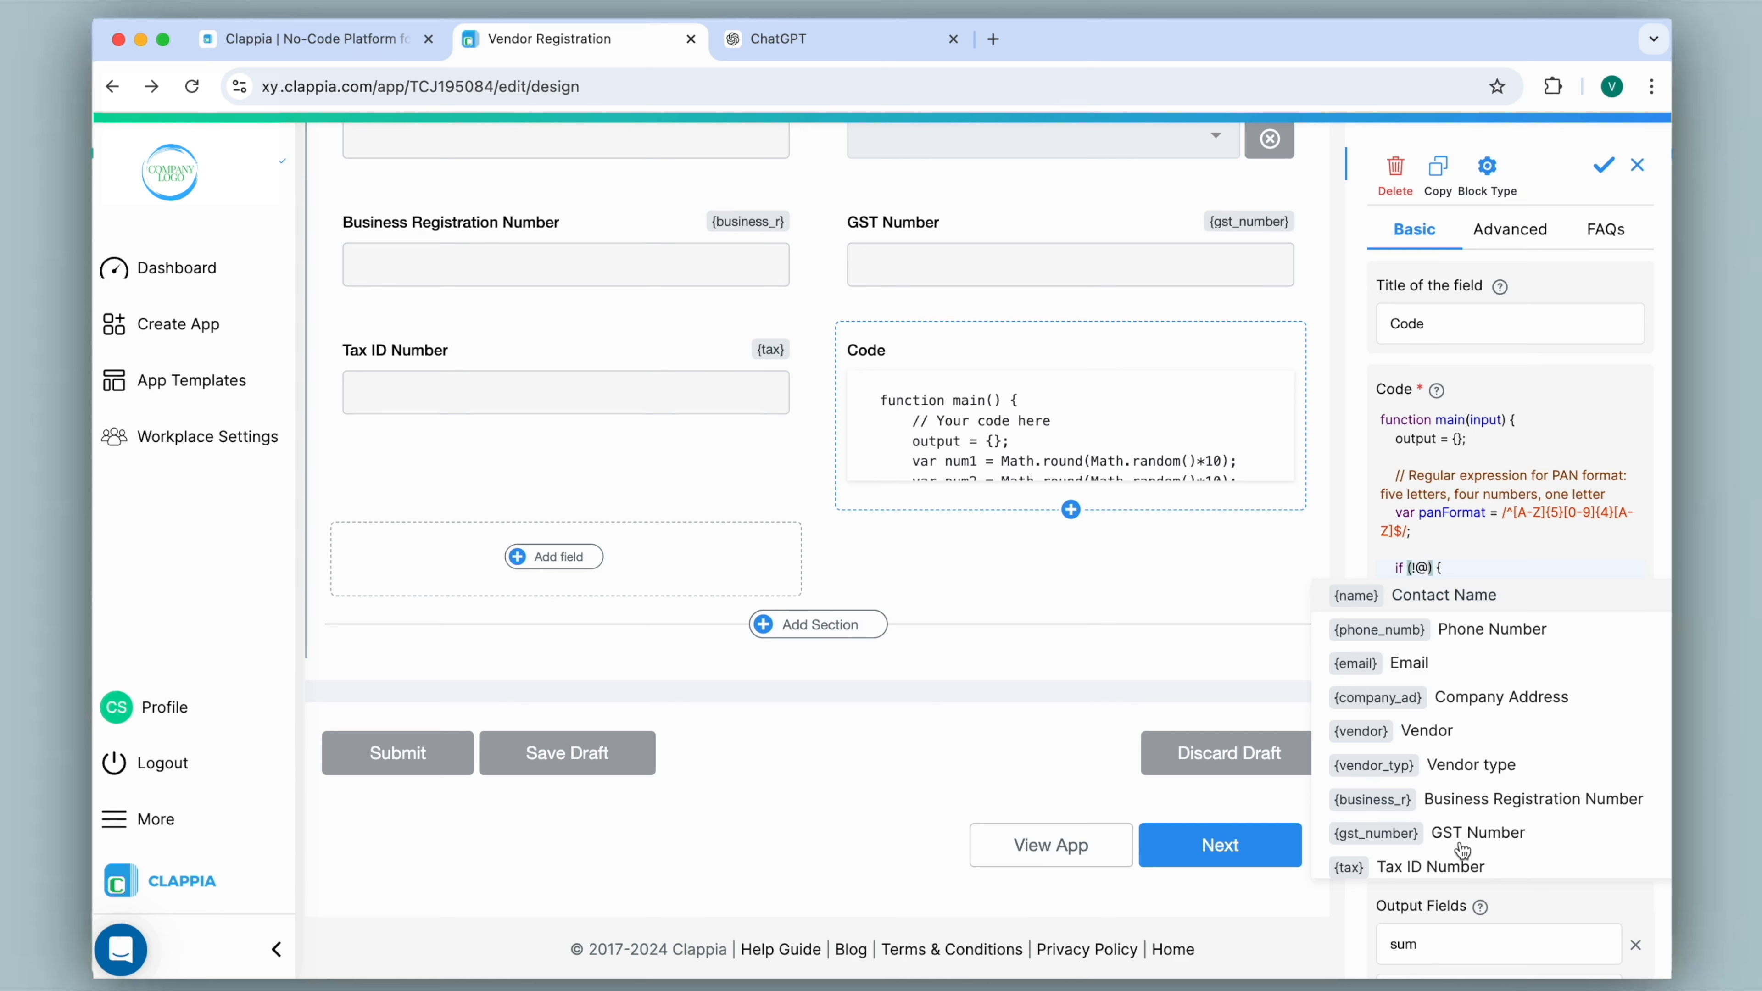
{"action": "left_click", "coordinate": [1472, 868]}
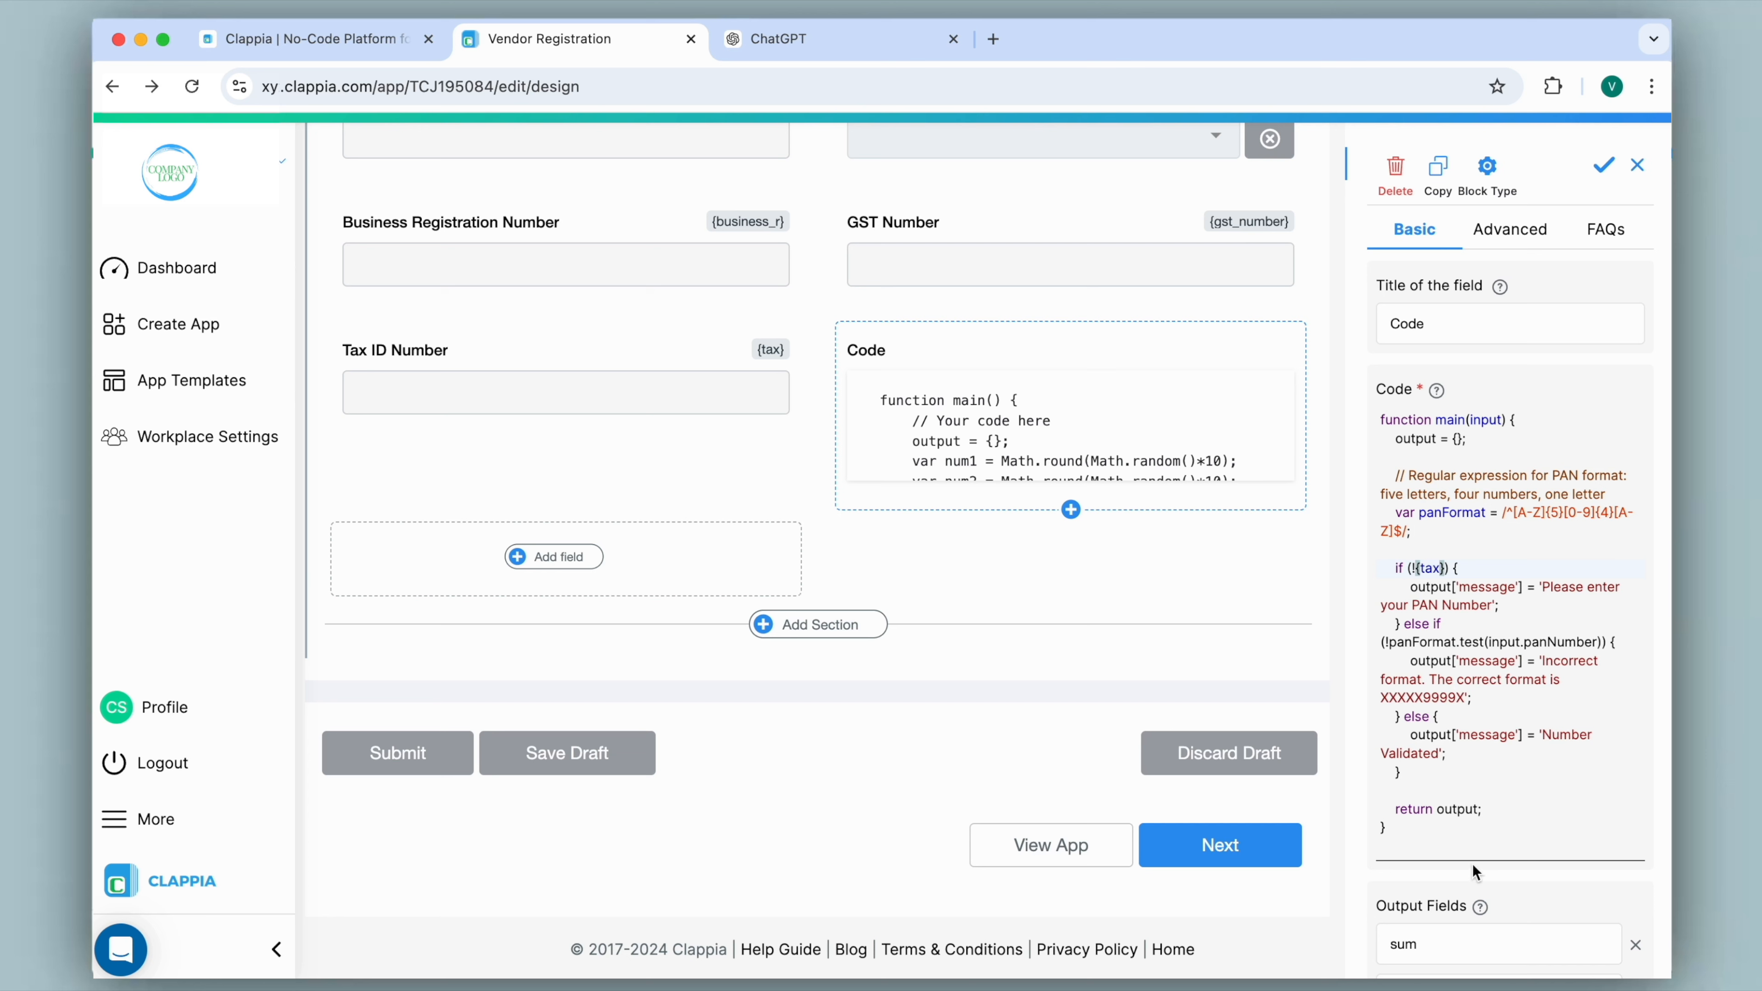
Replace input.panNumber inside panFormat.test of the else-if condition with the Tax ID Number variable {tax}.
{"action": "left_click_drag", "start_coordinate": [1489, 642], "coordinate": [1596, 642]}
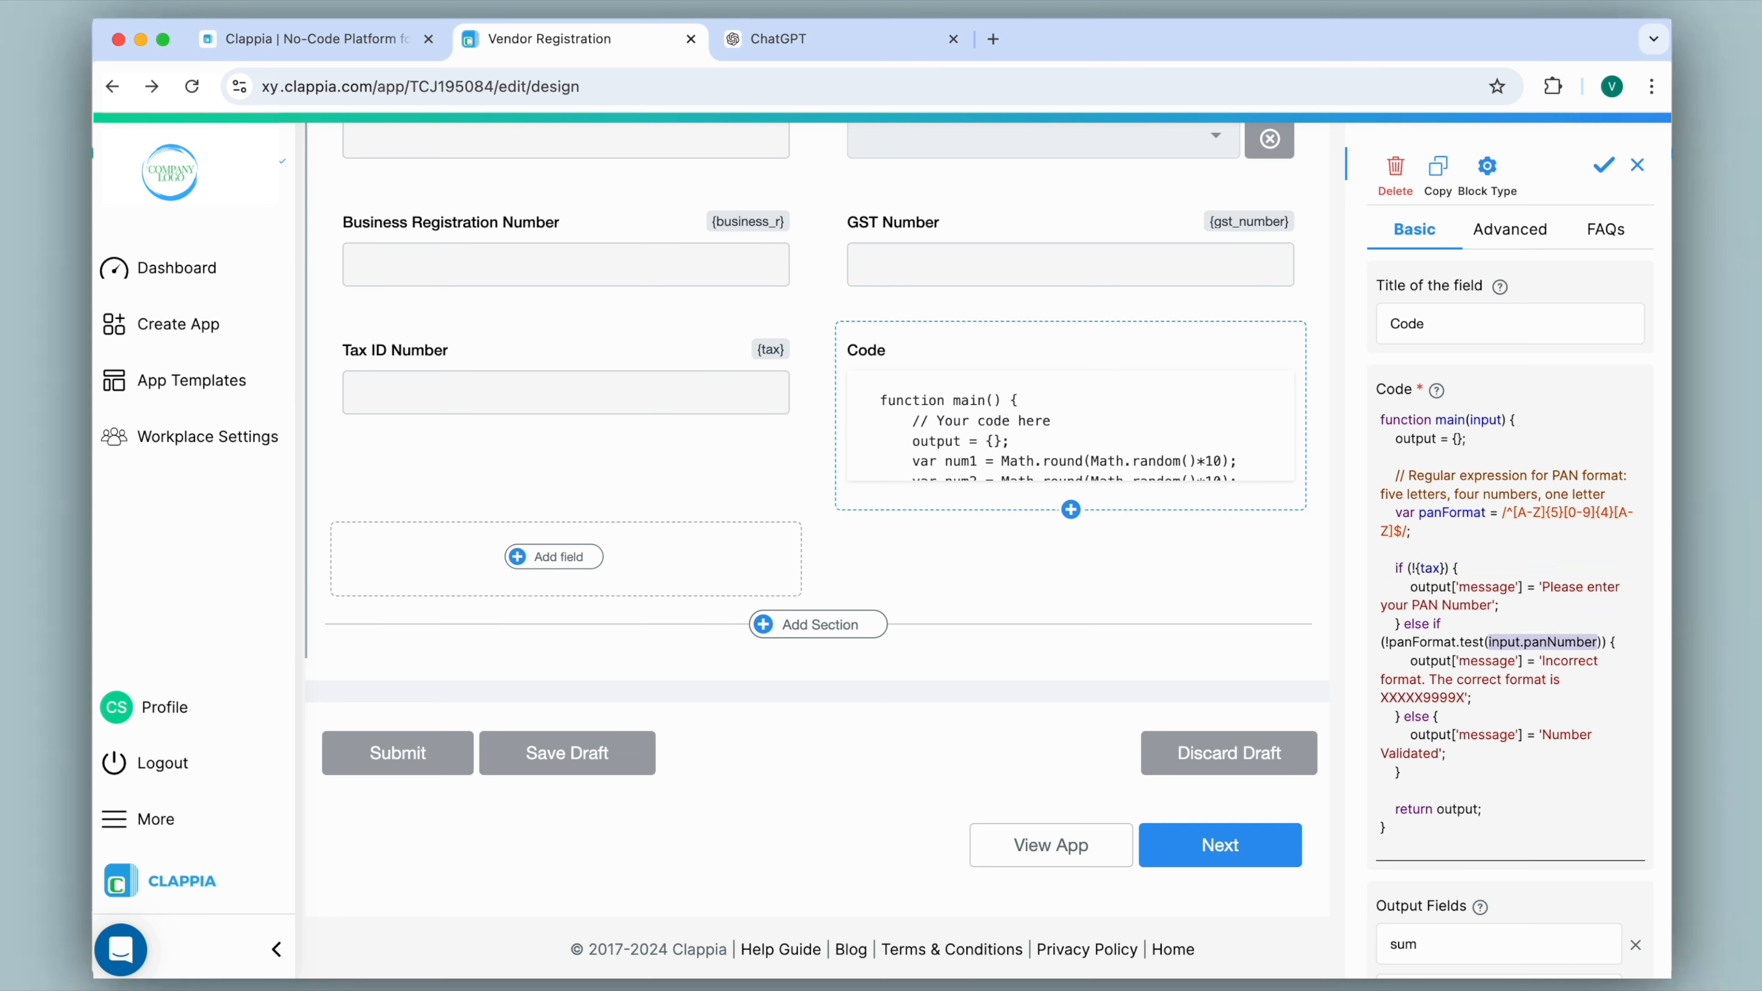
{"action": "type", "text": "@tax"}
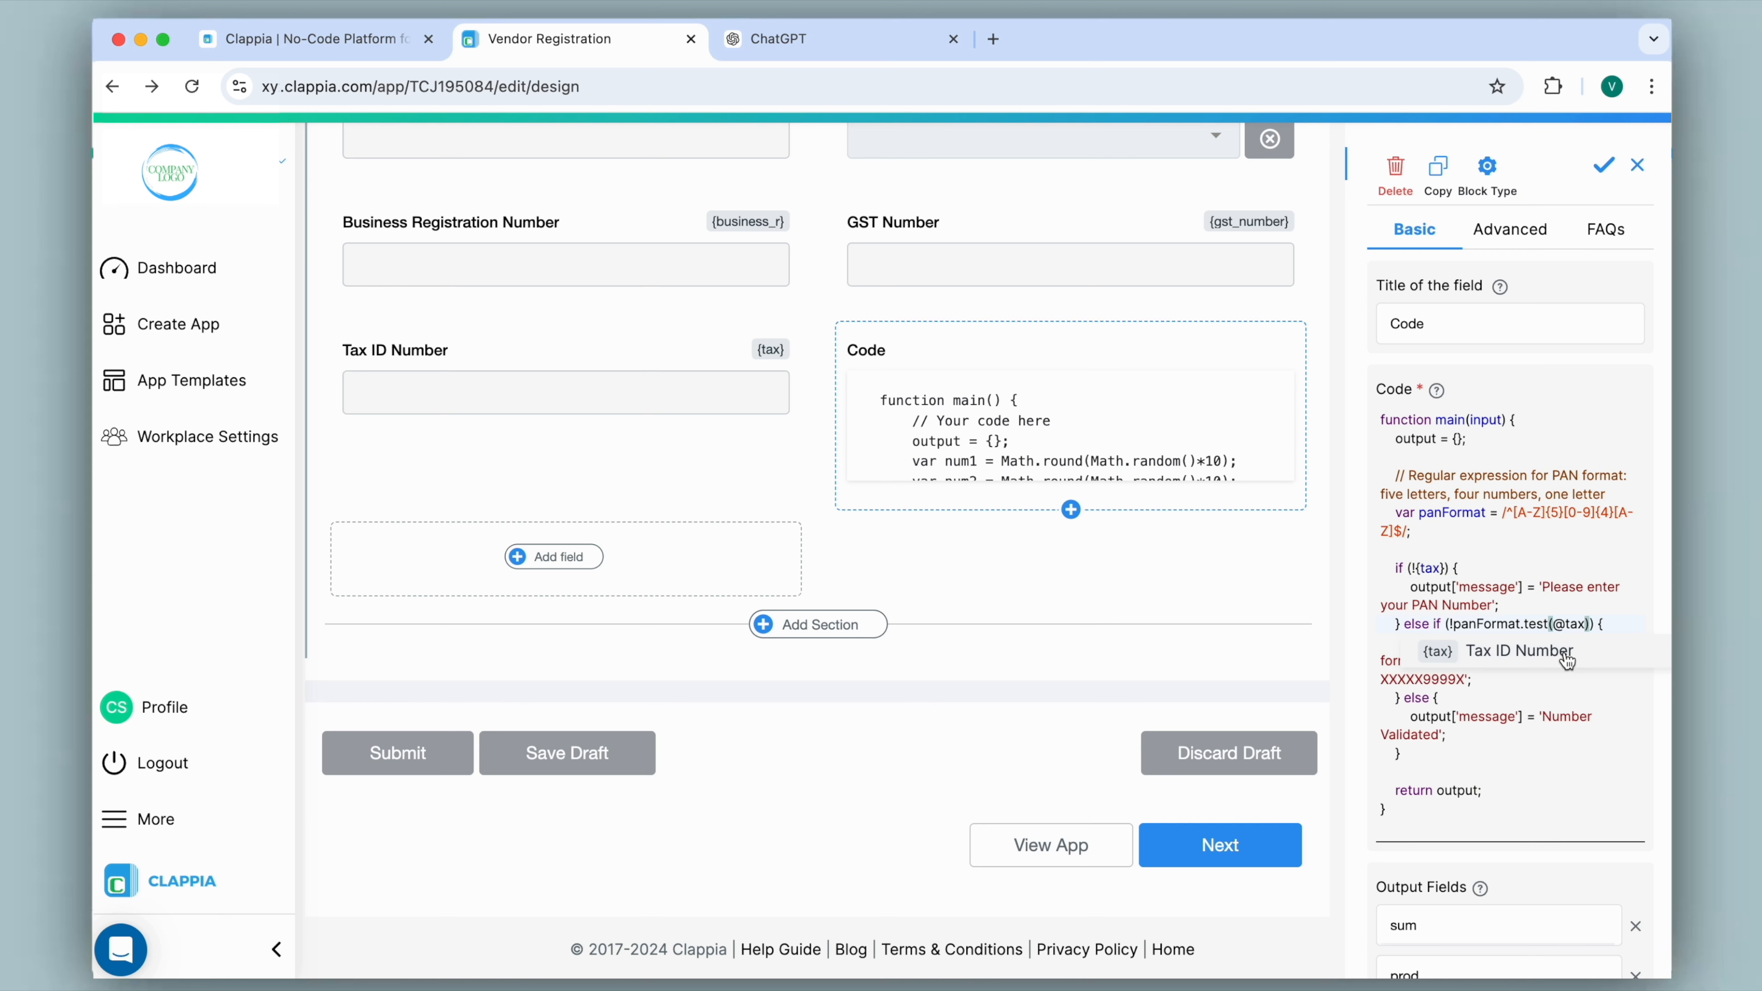
{"action": "left_click", "coordinate": [1567, 658]}
{"action": "left_click", "coordinate": [1509, 785]}
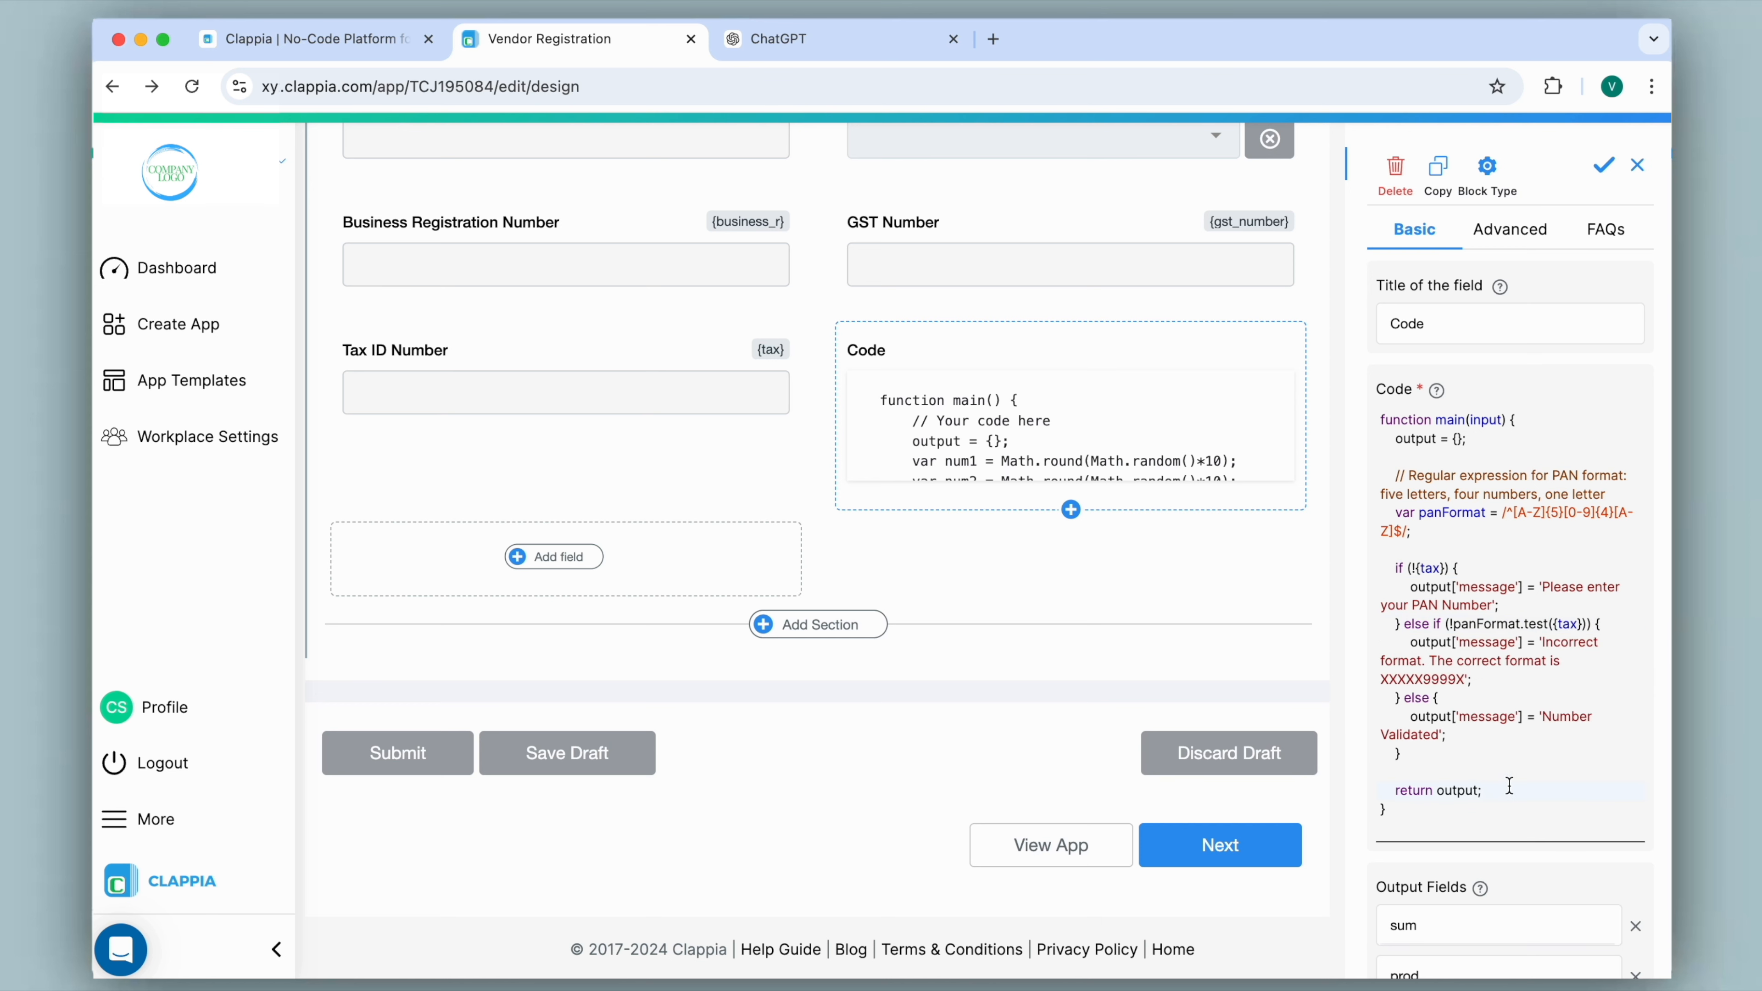
Replace the output fields sum and prod with a single output field named message, and save the Code block.
{"action": "scroll", "coordinate": [1509, 785], "scroll_direction": "down", "scroll_amount": 3}
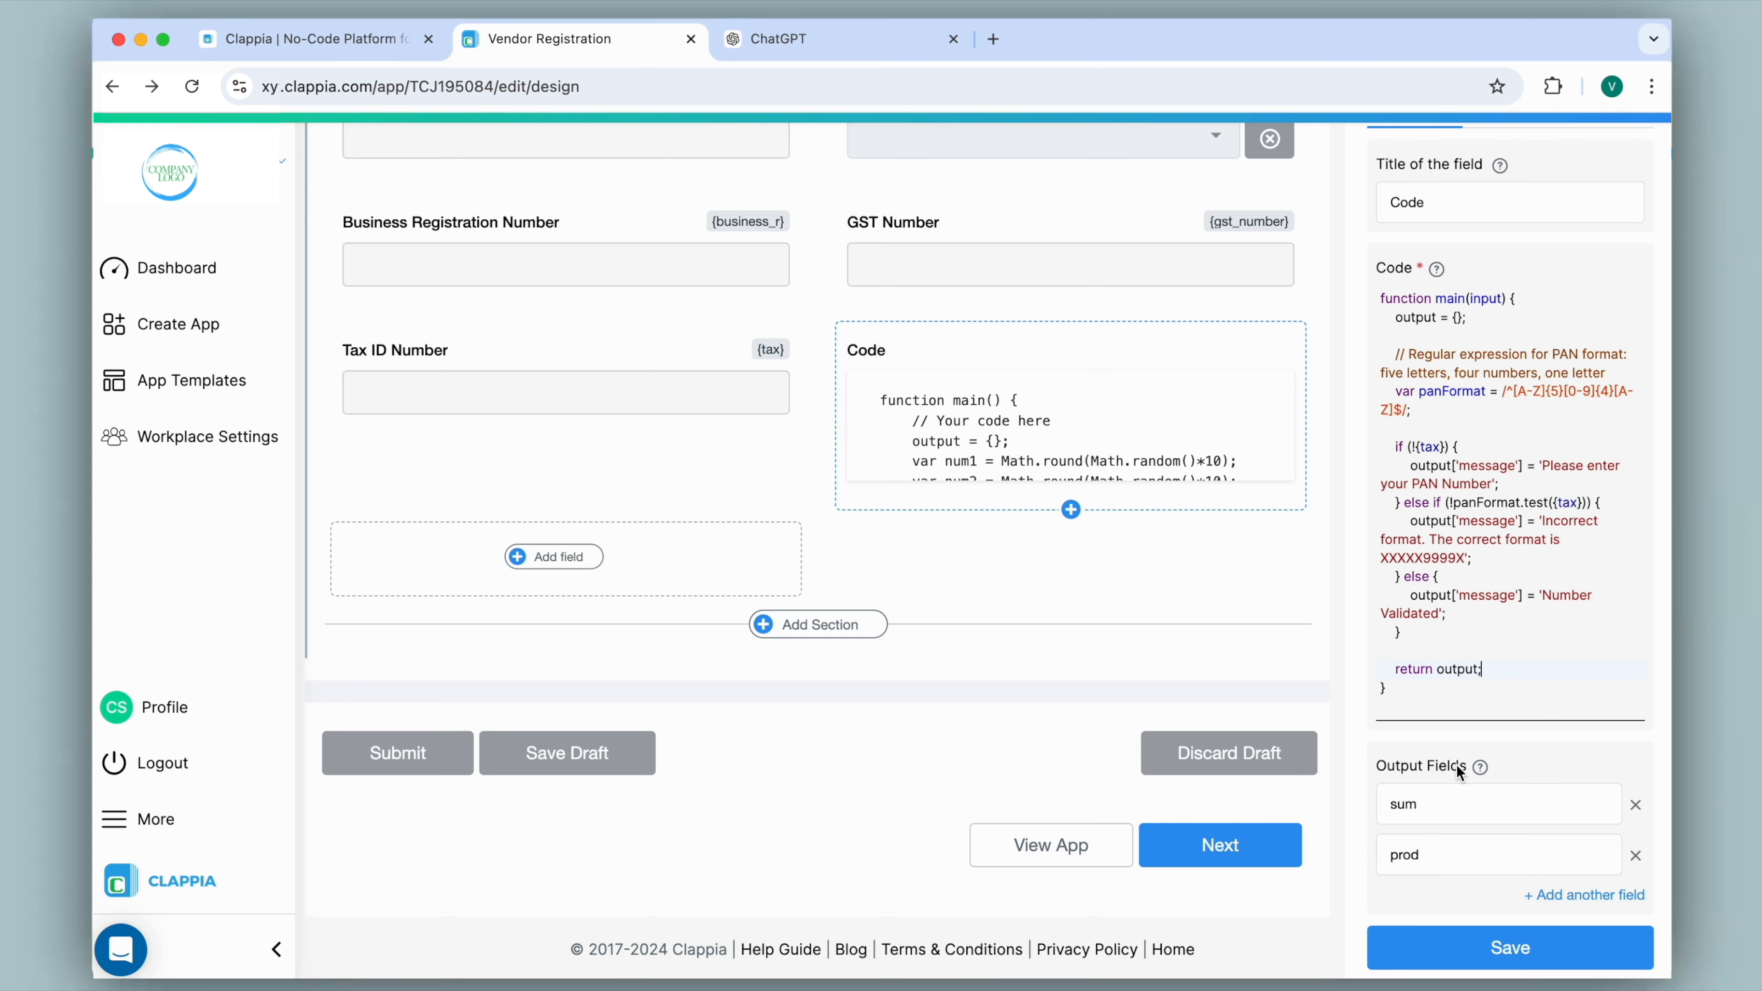
{"action": "left_click", "coordinate": [1637, 807]}
{"action": "left_click", "coordinate": [1638, 861]}
{"action": "left_click", "coordinate": [1560, 896]}
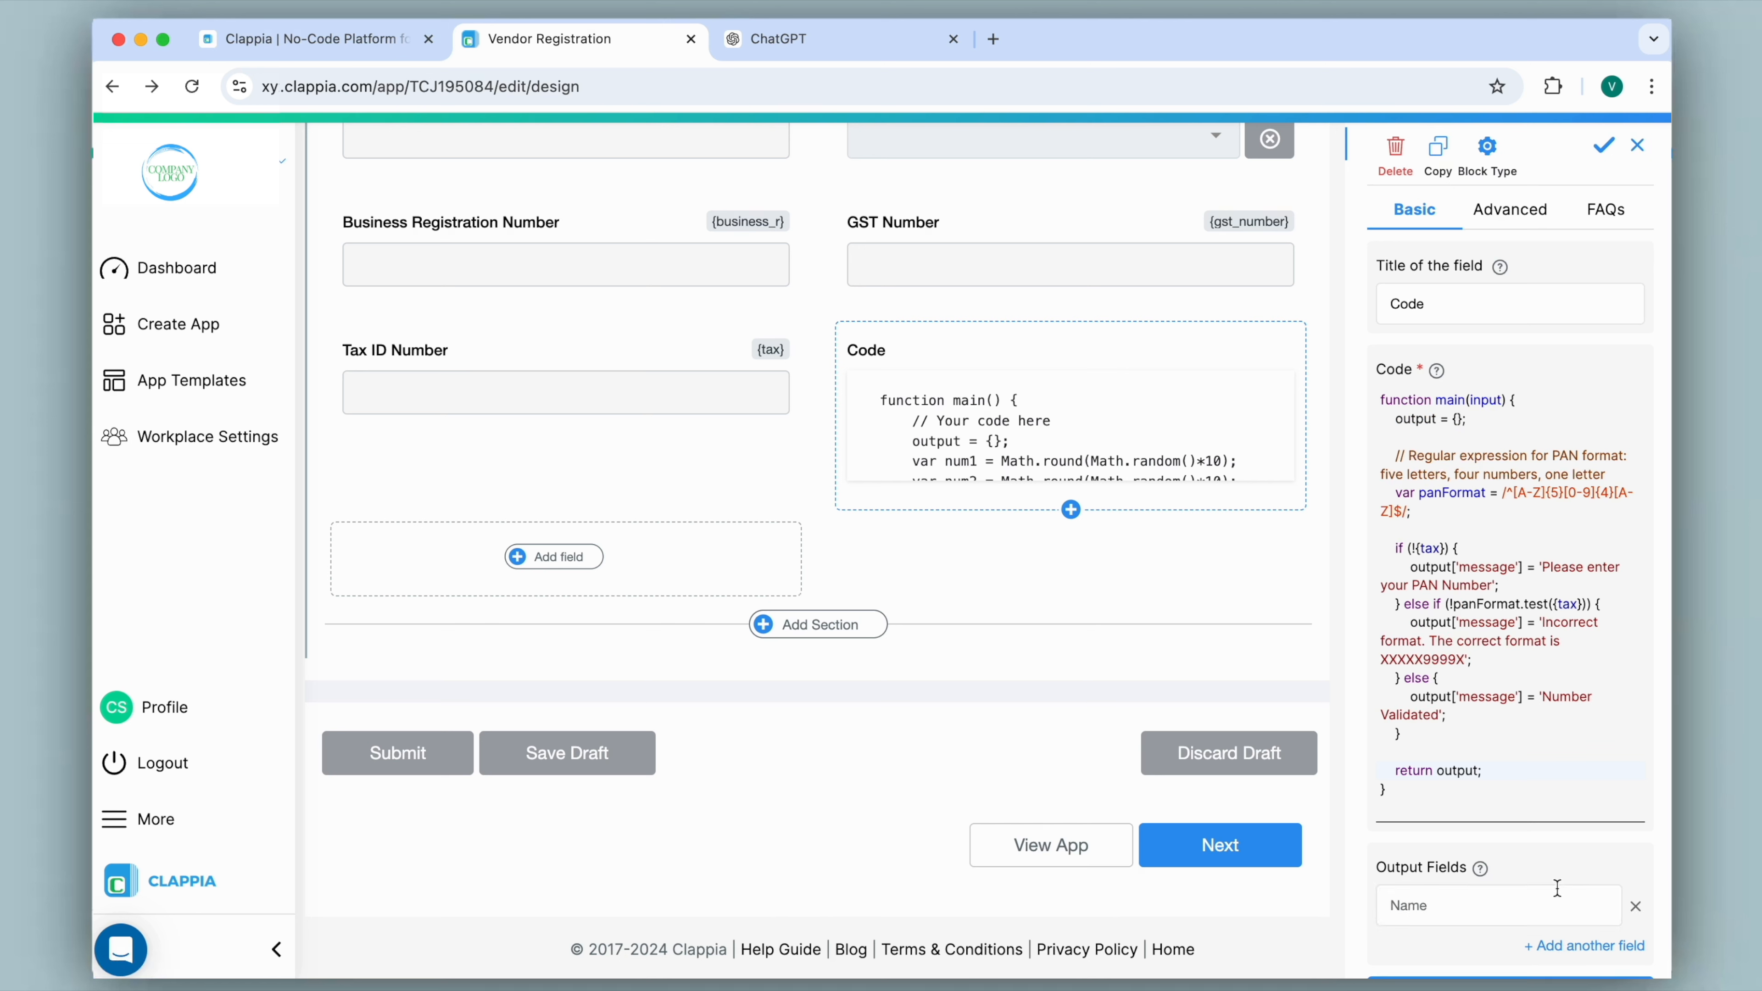
{"action": "left_click_drag", "start_coordinate": [1457, 699], "coordinate": [1515, 704]}
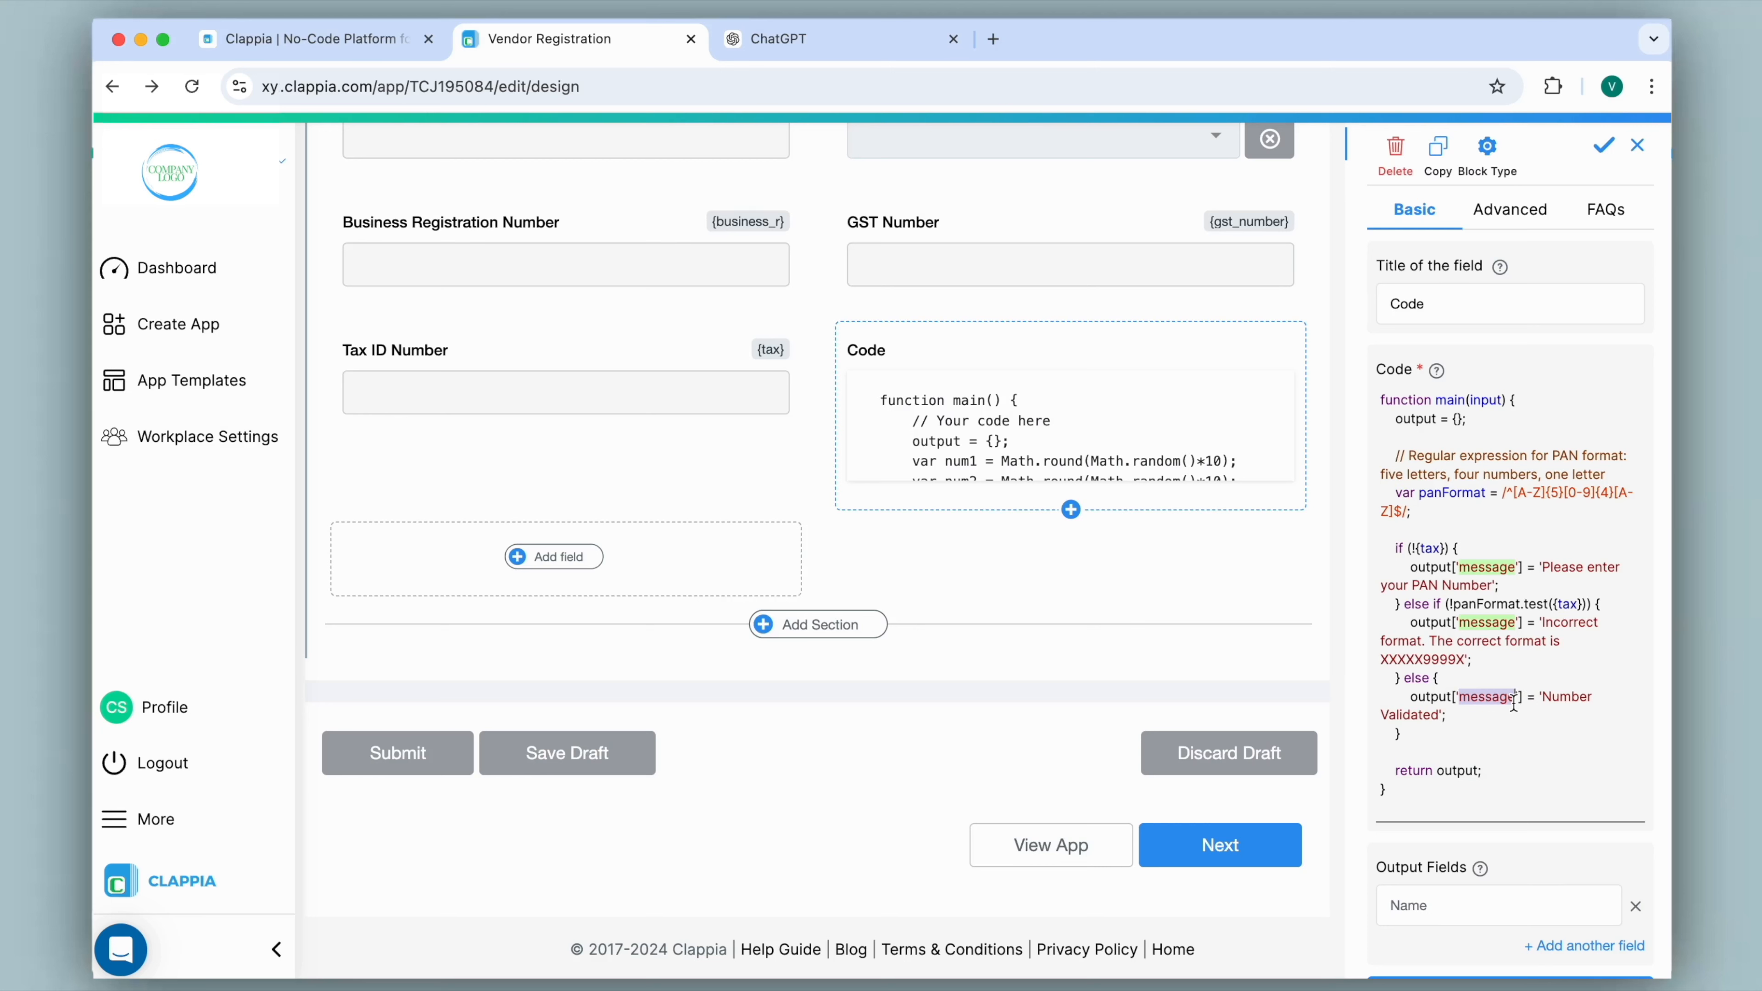
{"action": "left_click", "coordinate": [1463, 901]}
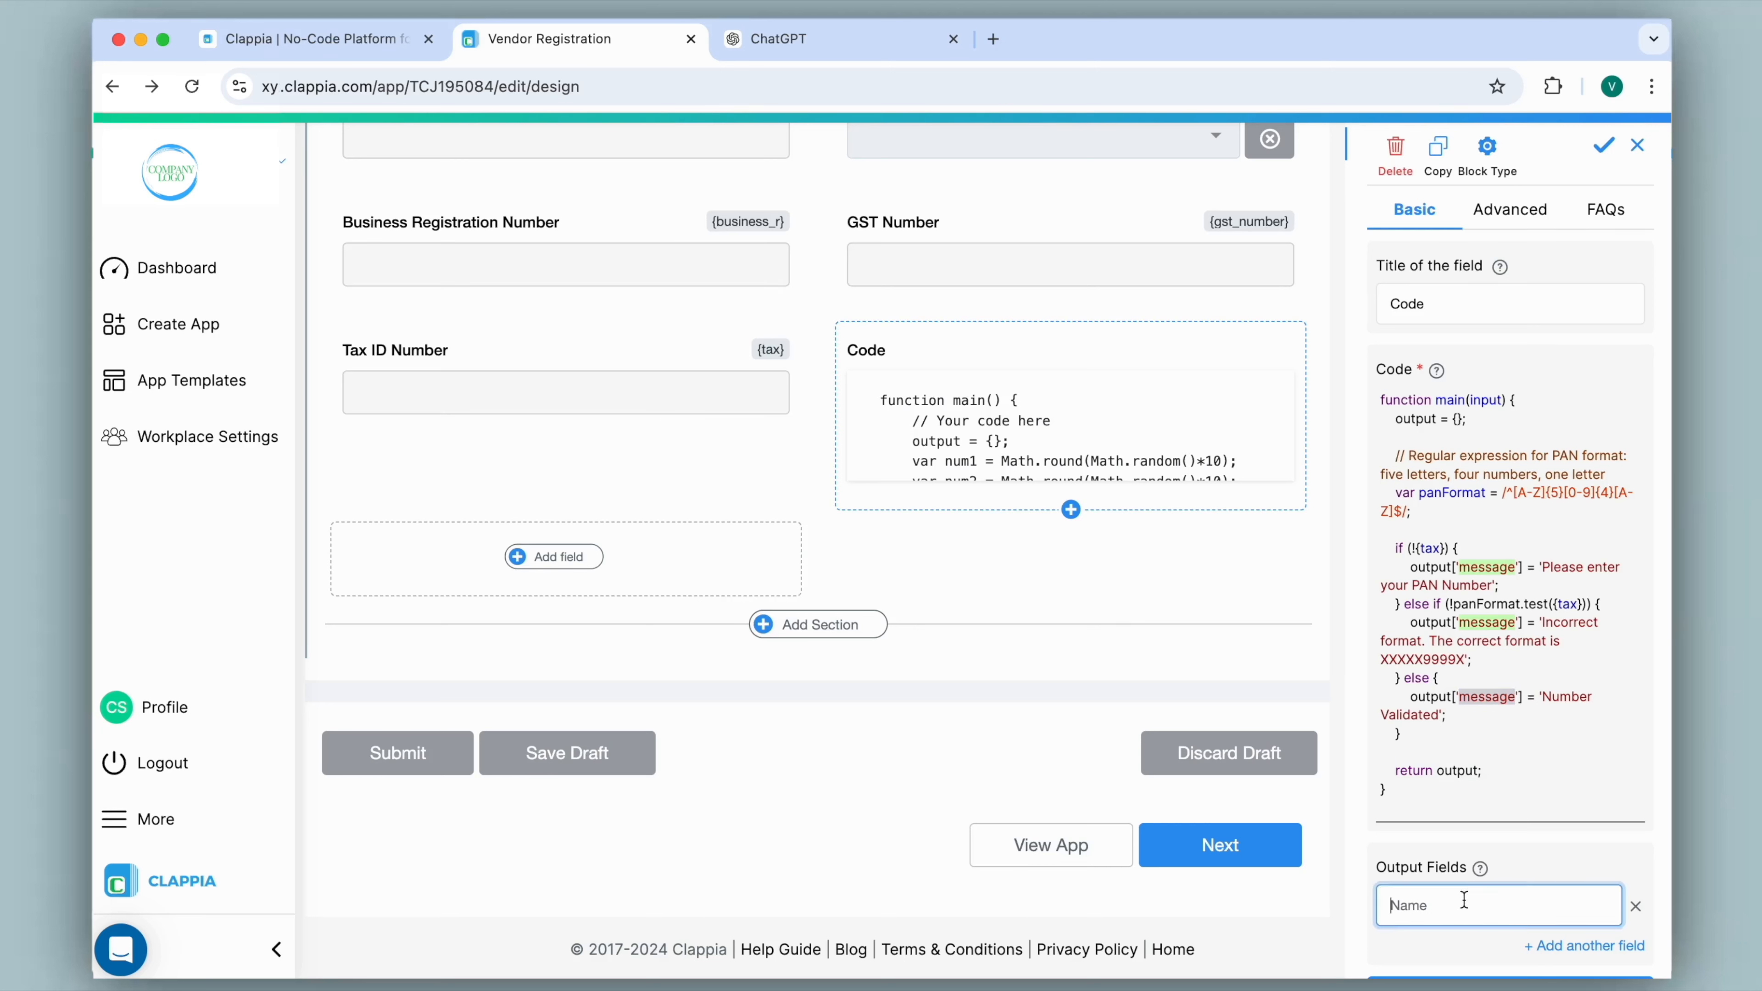
{"action": "key", "text": "super+v"}
{"action": "scroll", "coordinate": [1513, 903], "scroll_direction": "down", "scroll_amount": 1}
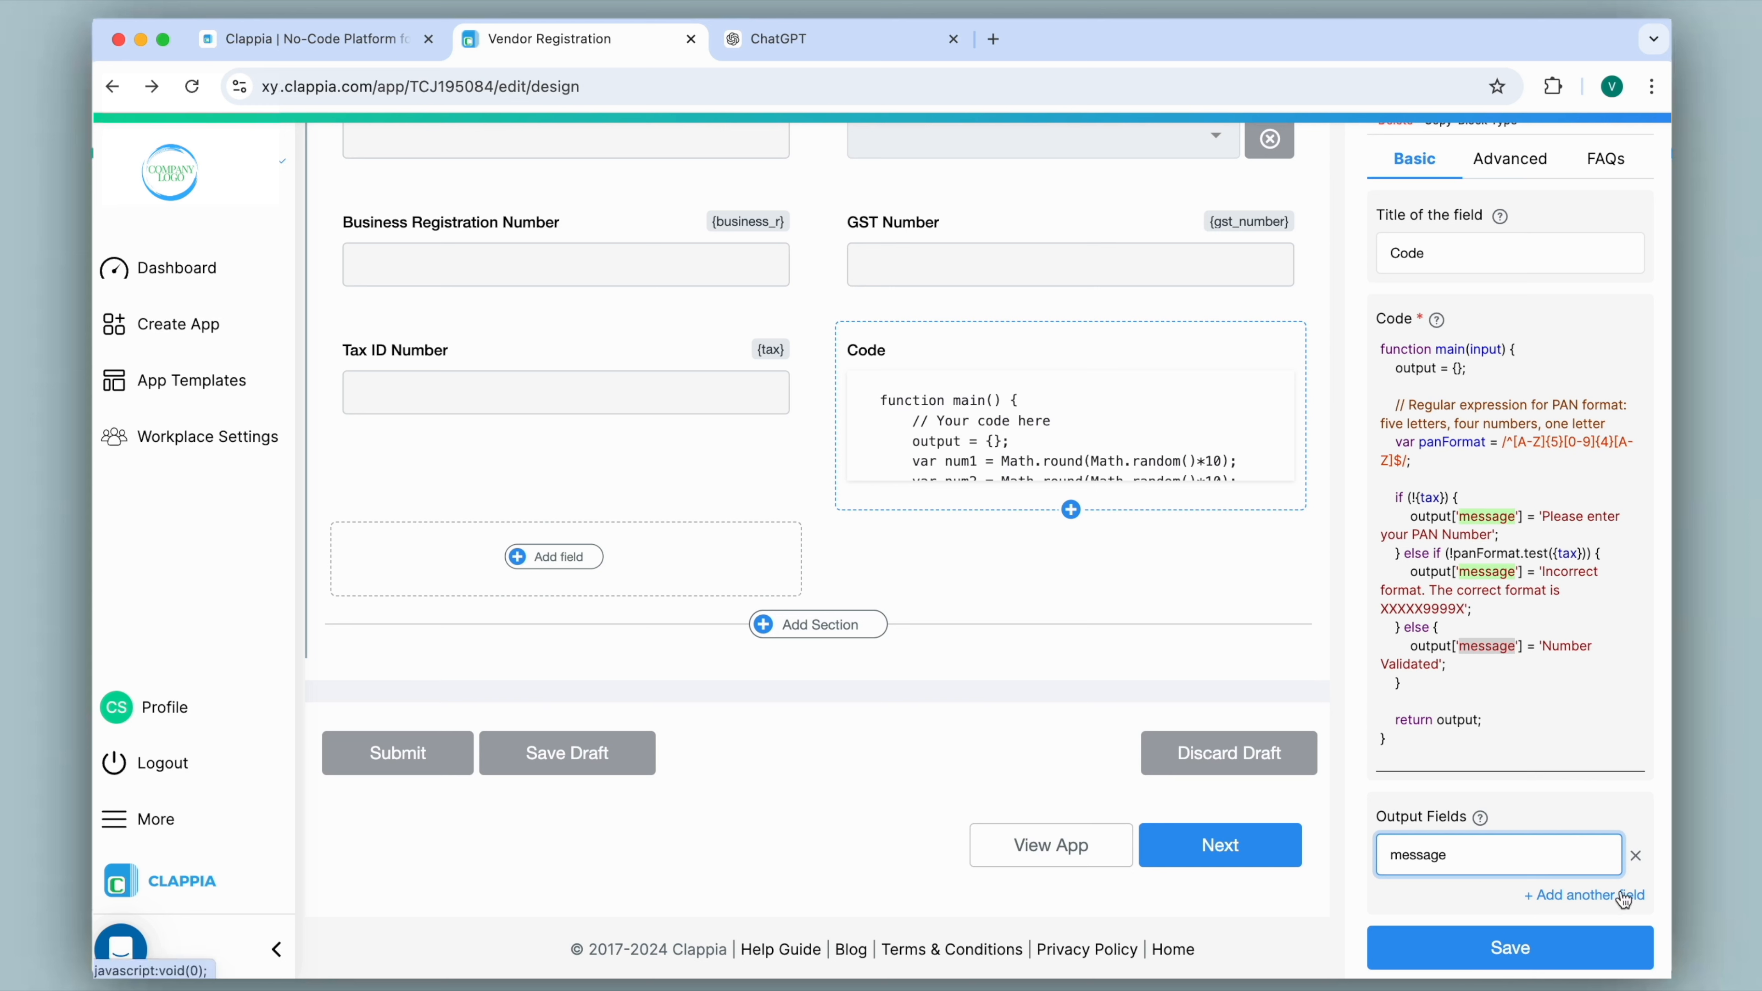
{"action": "left_click", "coordinate": [1511, 948]}
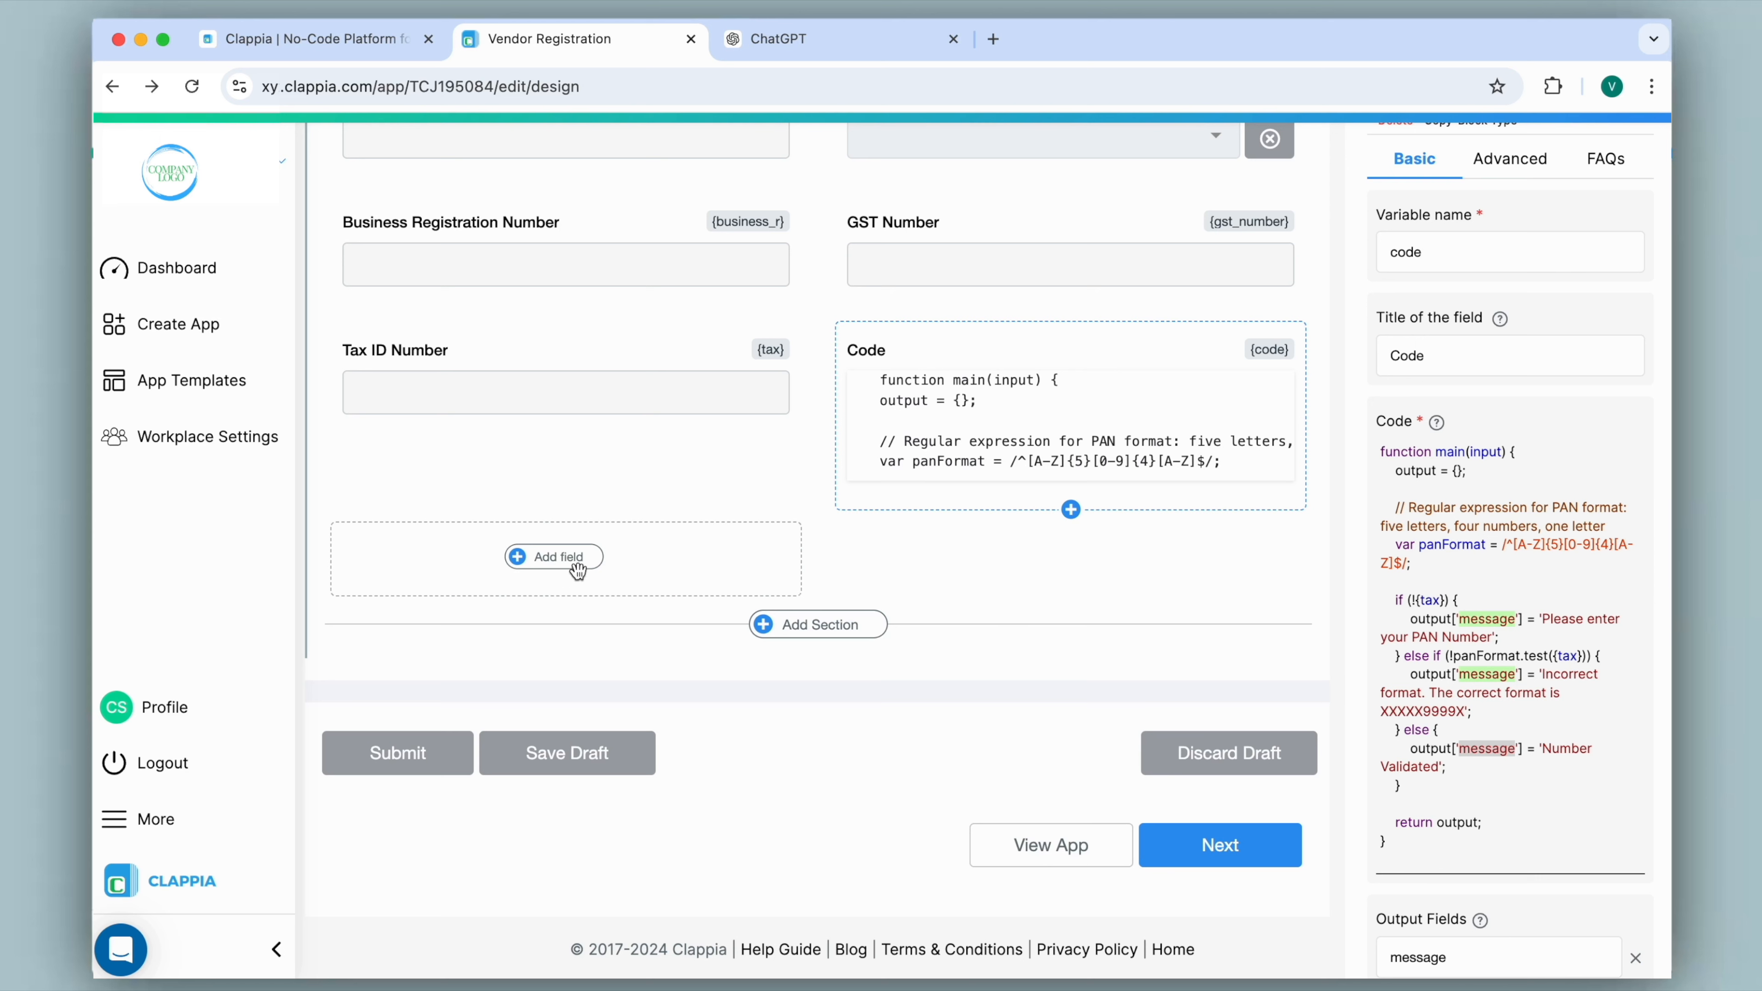
Add a Calculations & Logic block below the Tax ID Number field.
{"action": "left_click", "coordinate": [546, 559]}
{"action": "scroll", "coordinate": [546, 562], "scroll_direction": "down", "scroll_amount": 3}
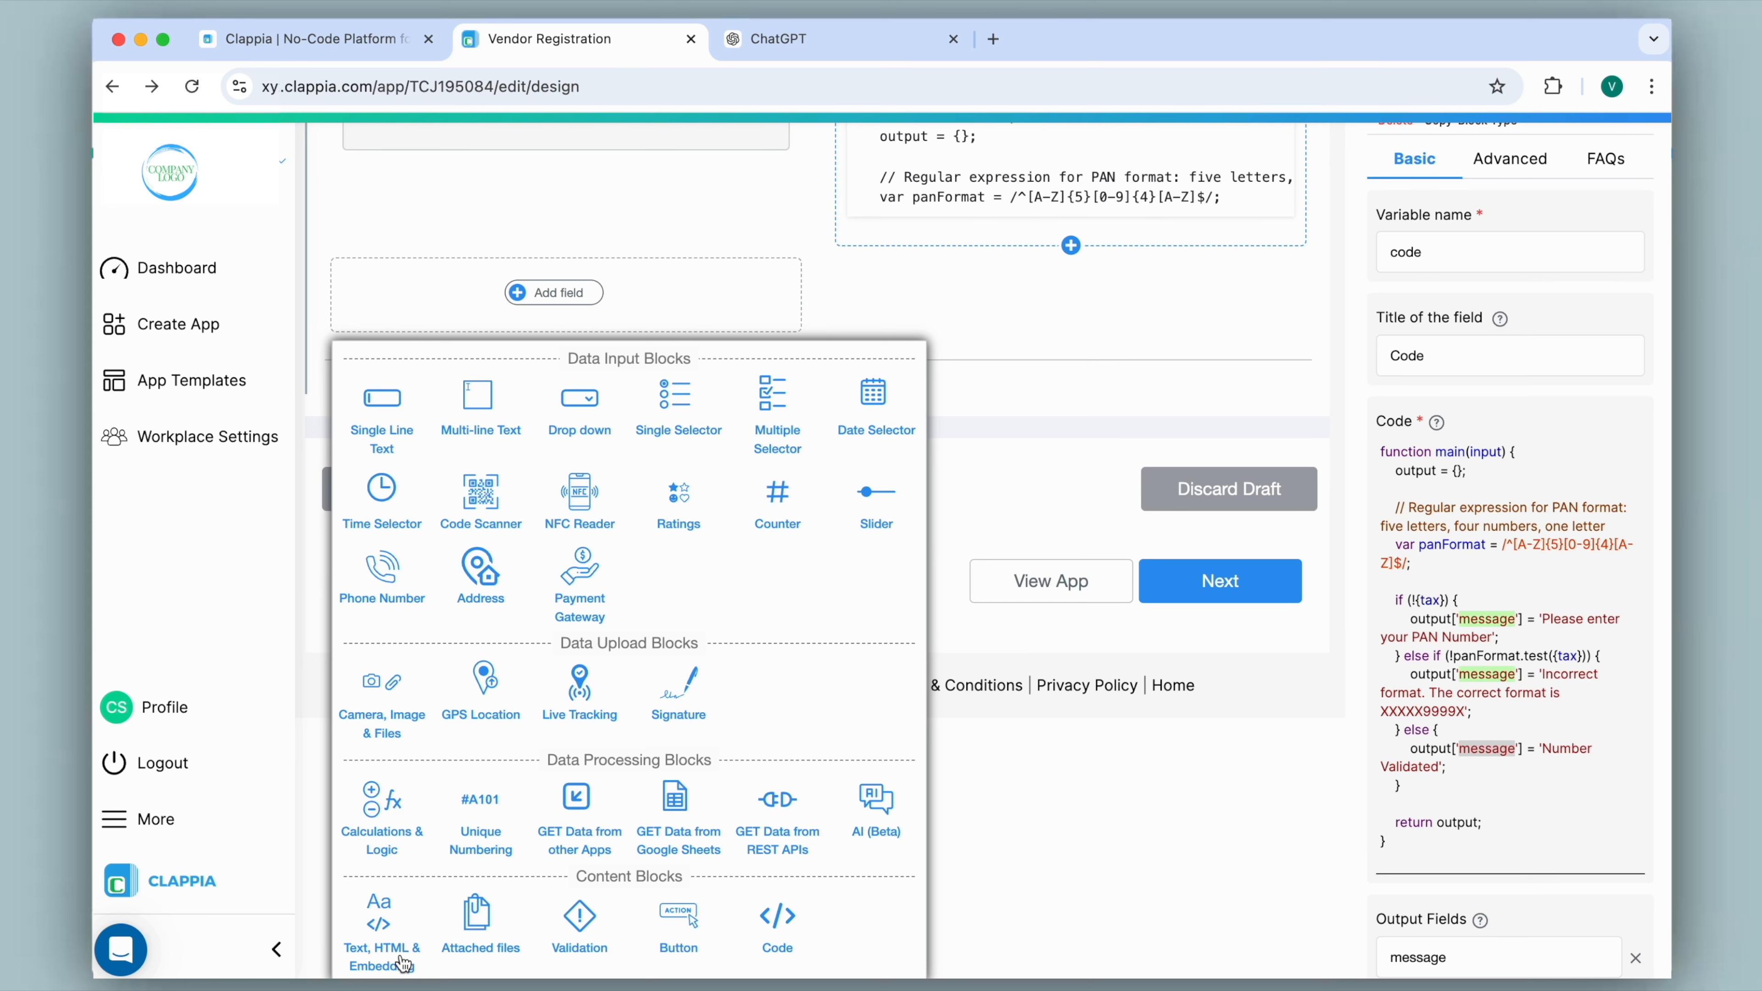
{"action": "left_click", "coordinate": [406, 837]}
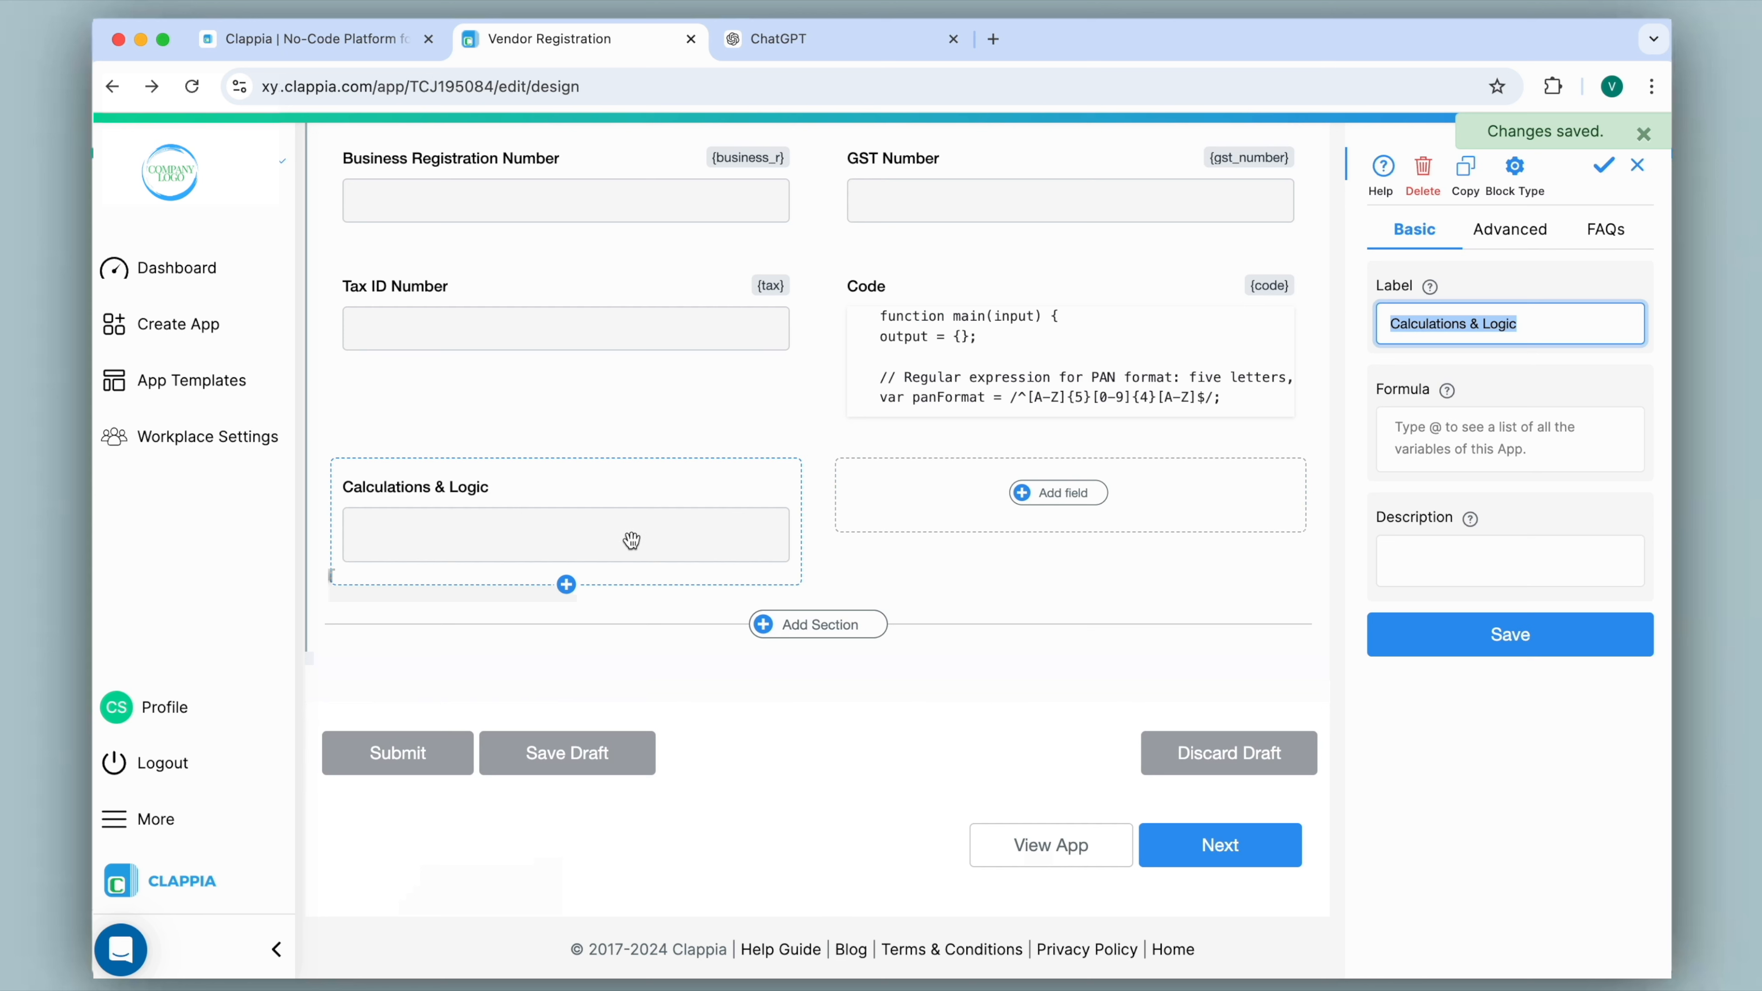
Set the Calculations & Logic block's formula to the Code block's message output, {code#message}, and save the block.
{"action": "left_click", "coordinate": [1421, 436]}
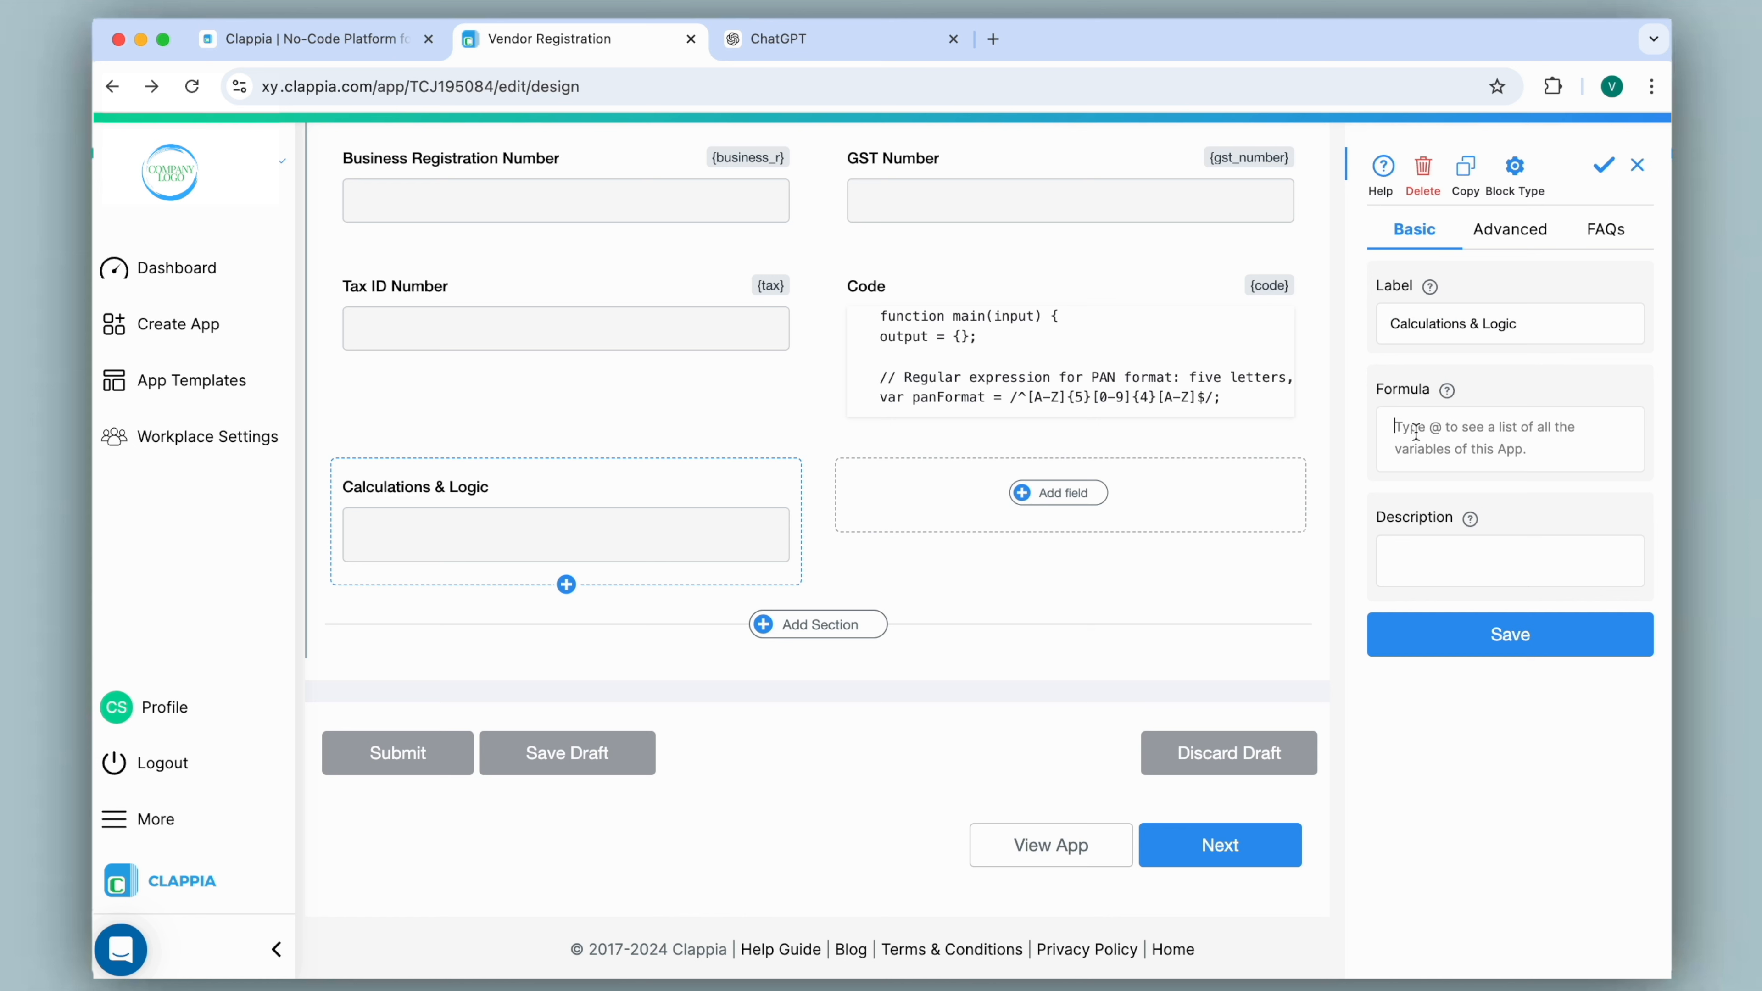
{"action": "type", "text": "@code"}
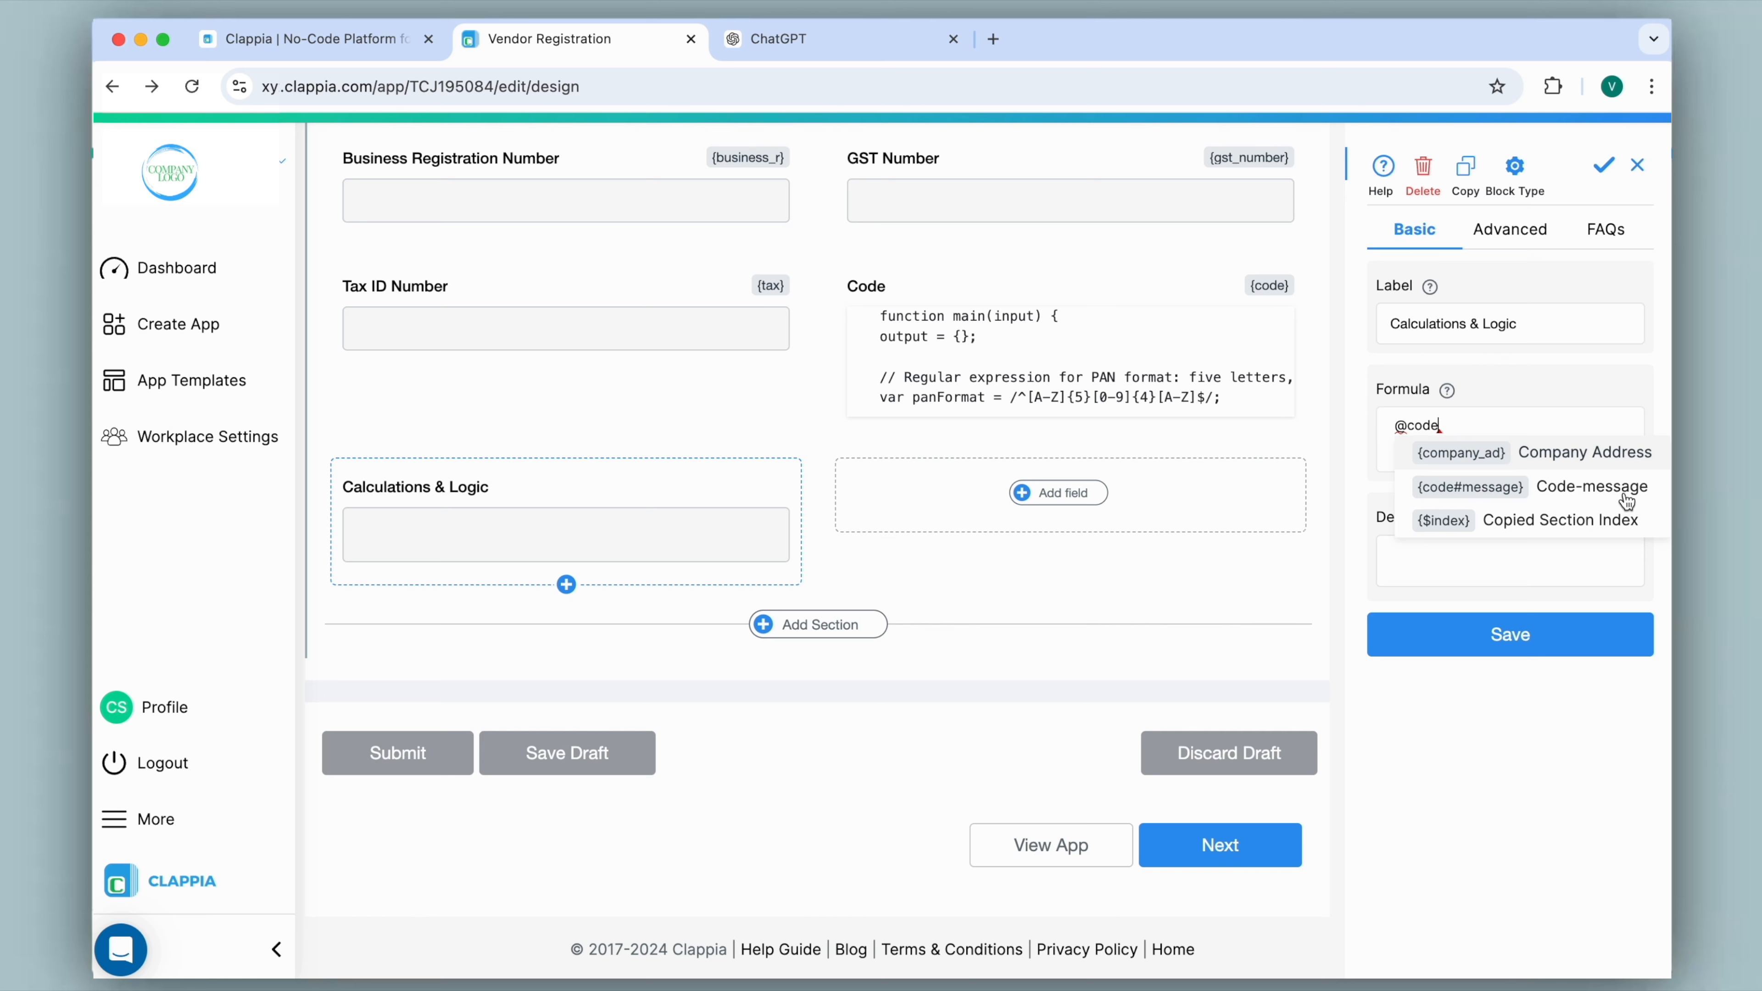
{"action": "left_click", "coordinate": [1522, 497]}
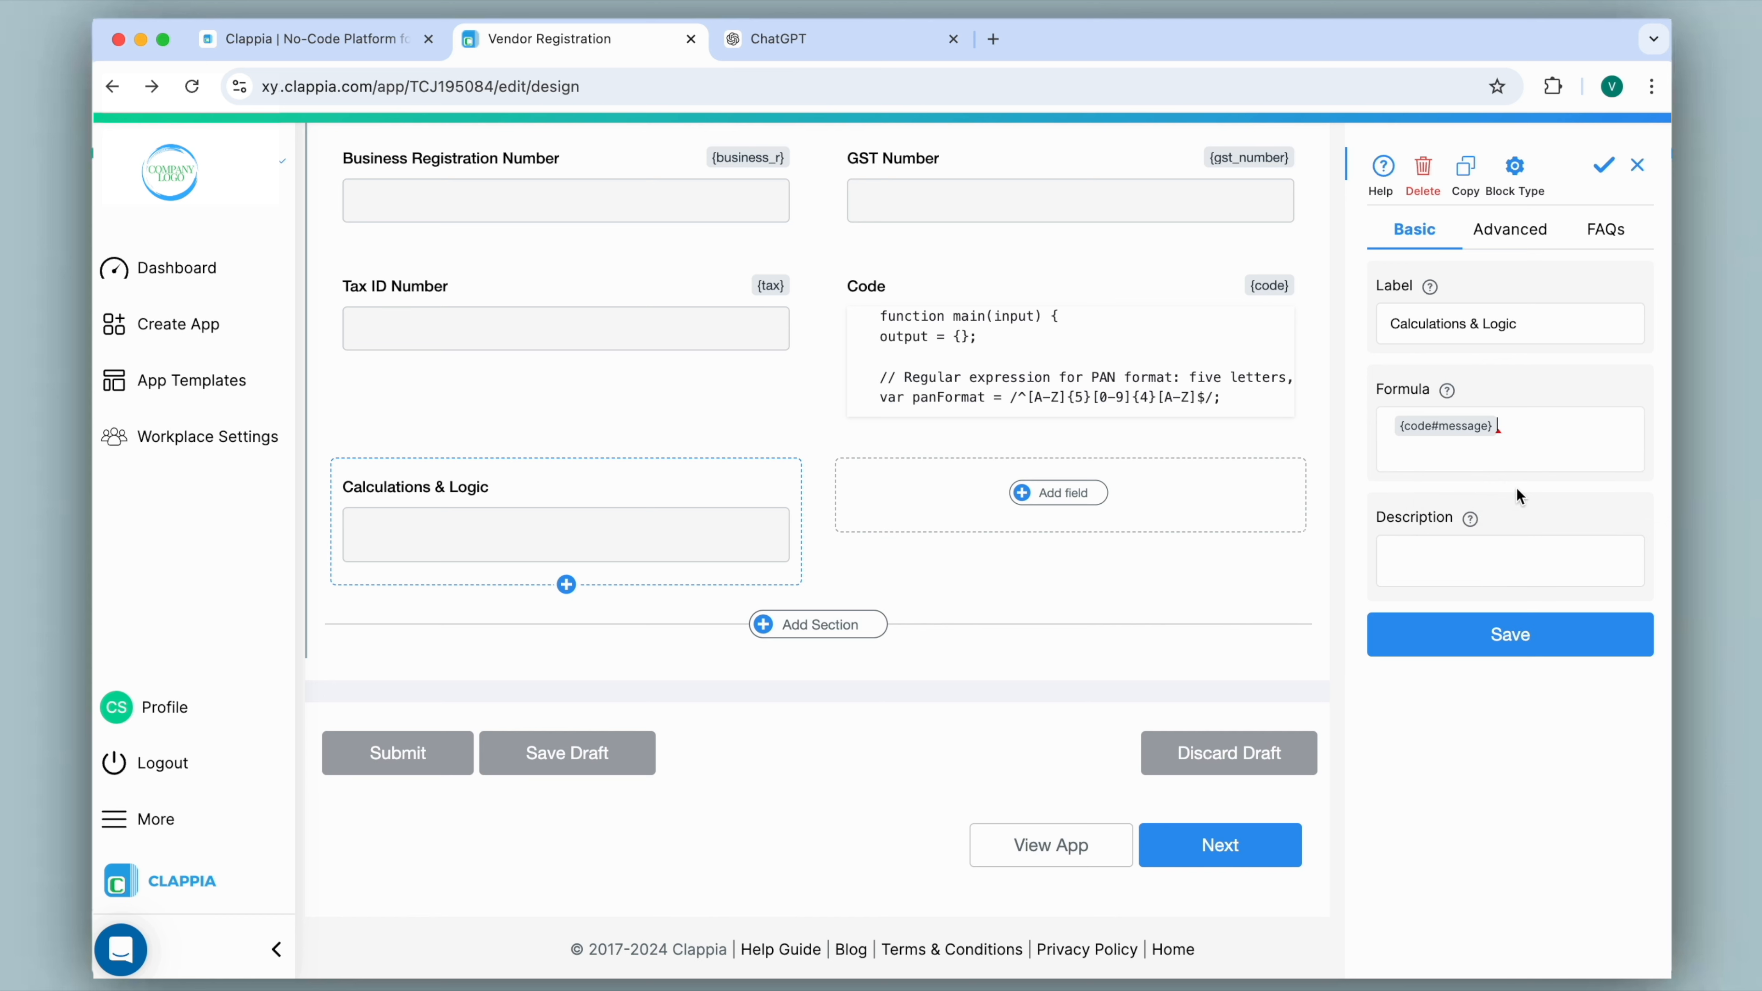
{"action": "left_click", "coordinate": [1482, 649]}
Clear the Calculations & Logic block's label, set its desktop block width to 100%, and save it.
{"action": "left_click", "coordinate": [1261, 423]}
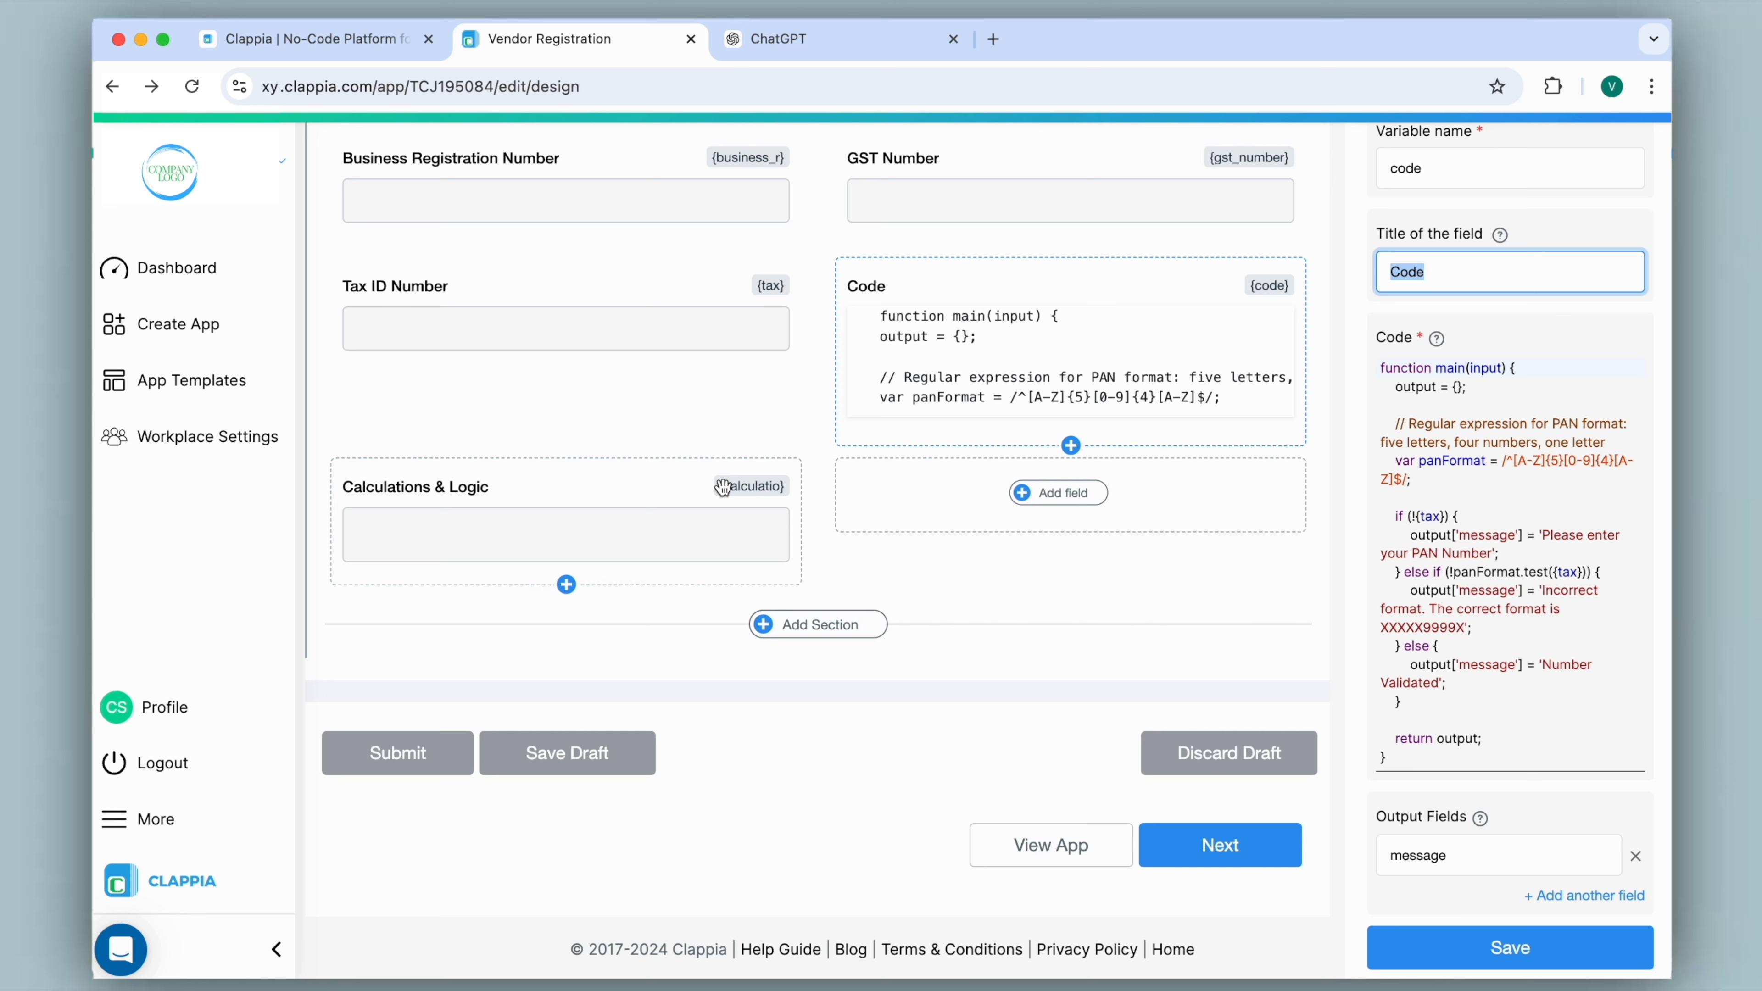
{"action": "left_click", "coordinate": [697, 513]}
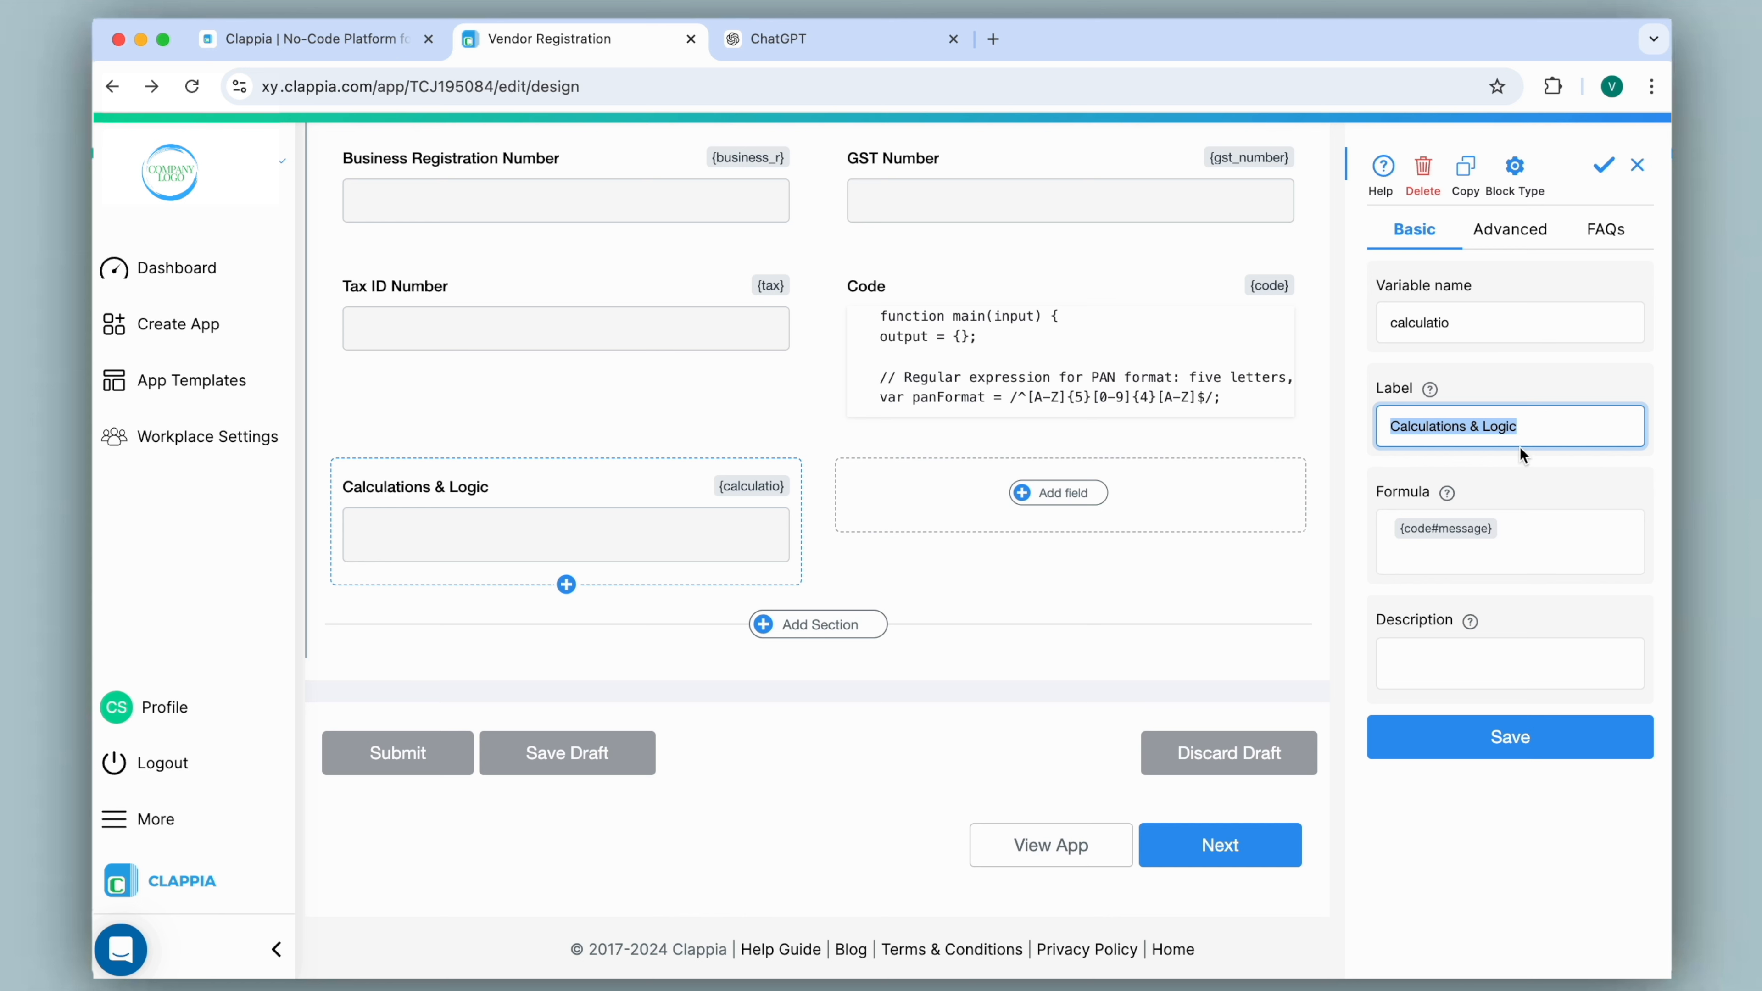
{"action": "key", "text": "BackSpace"}
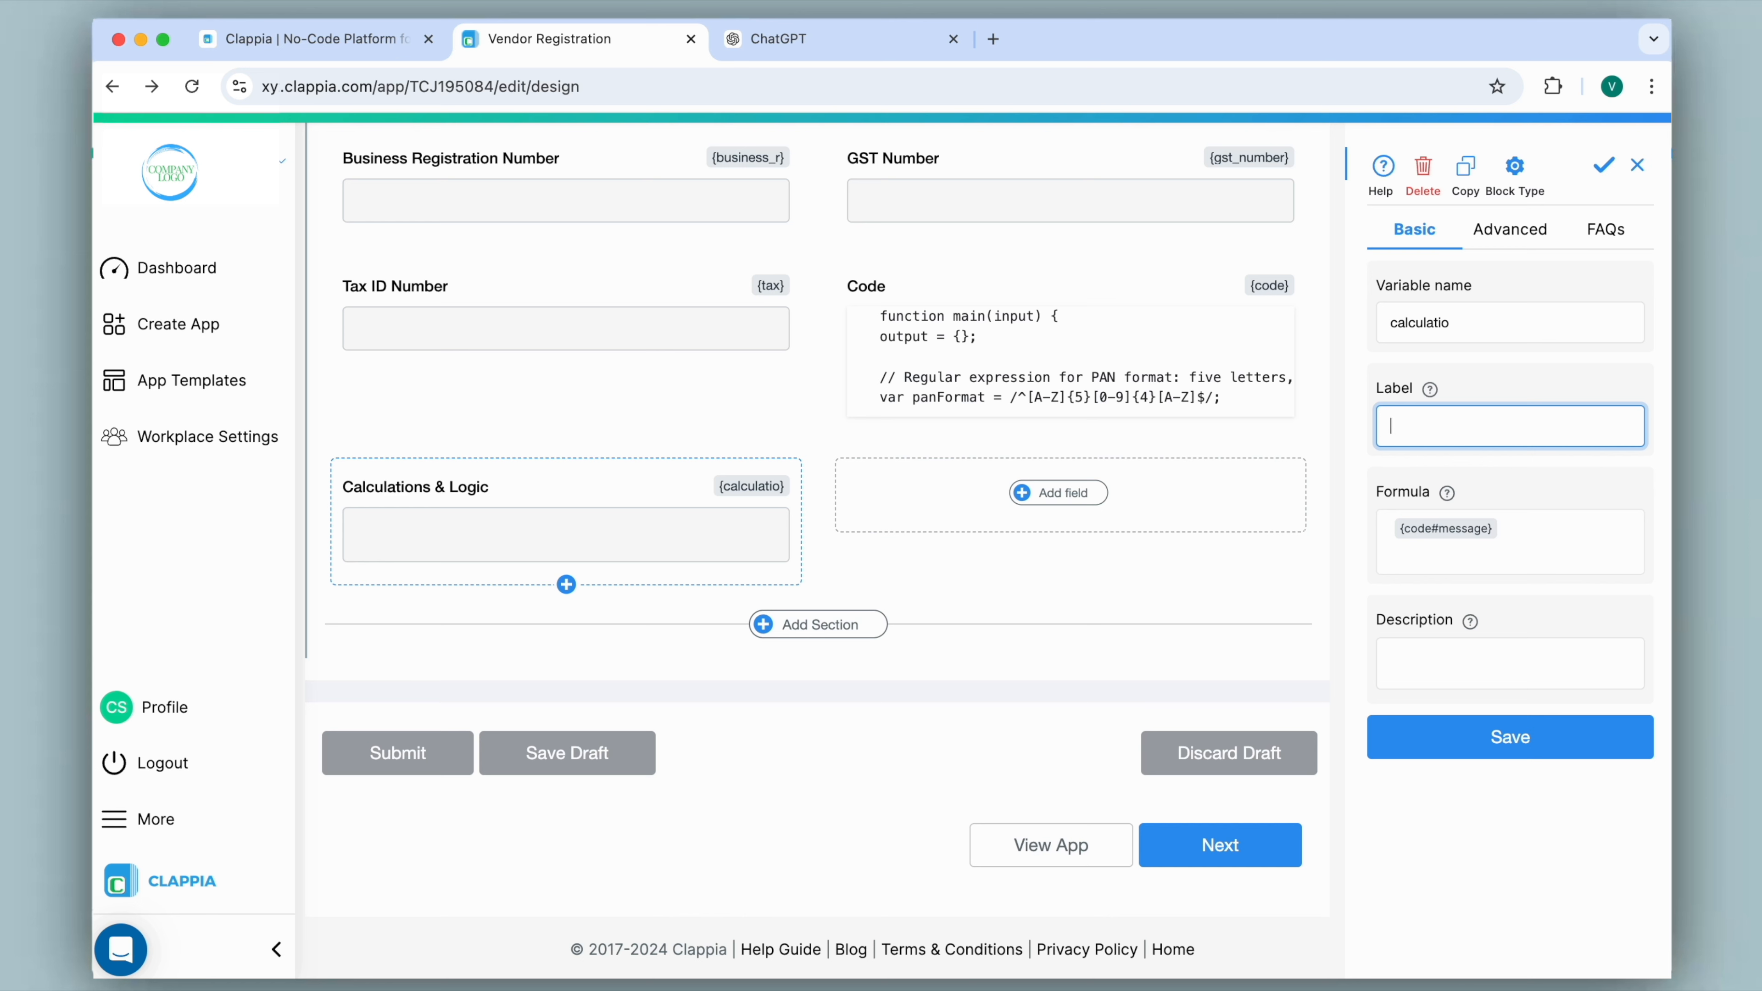
{"action": "left_click", "coordinate": [1493, 233]}
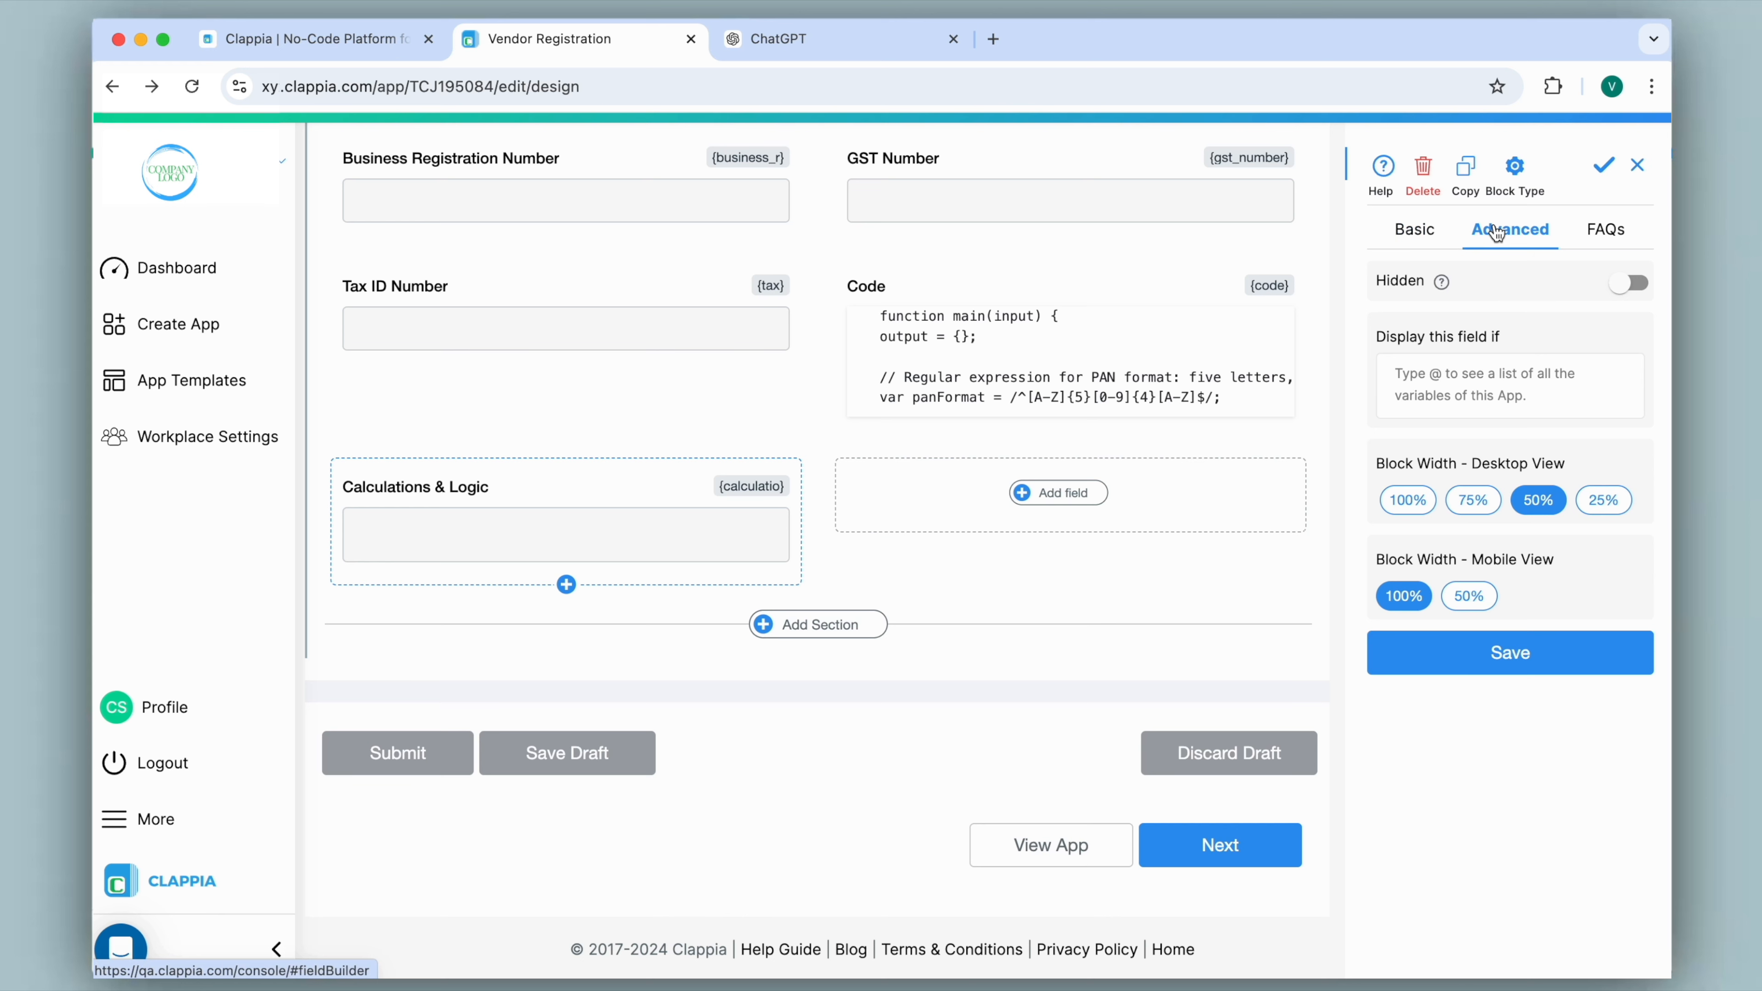
{"action": "left_click", "coordinate": [1415, 501]}
{"action": "left_click", "coordinate": [1569, 658]}
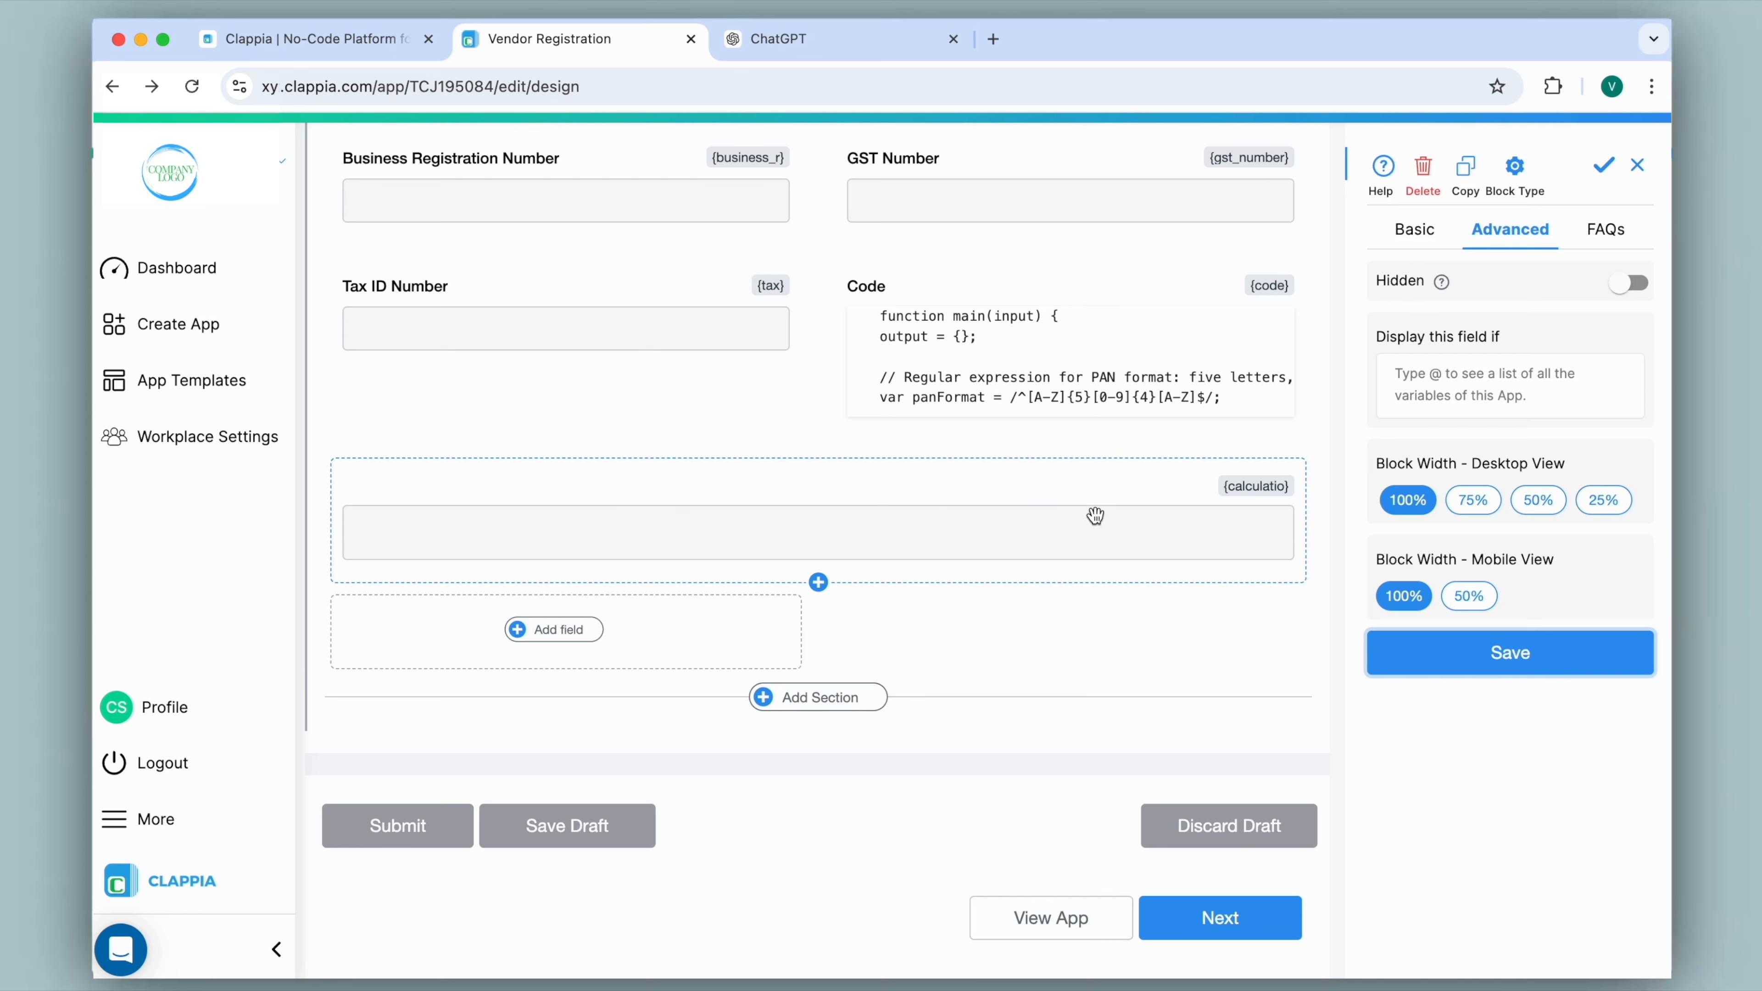
Open the Vendor Registration form on App Home and test the Tax ID Number field with an incorrectly formatted four-digit entry.
{"action": "scroll", "coordinate": [821, 422], "scroll_direction": "up", "scroll_amount": 7}
{"action": "scroll", "coordinate": [821, 422], "scroll_direction": "up", "scroll_amount": 3}
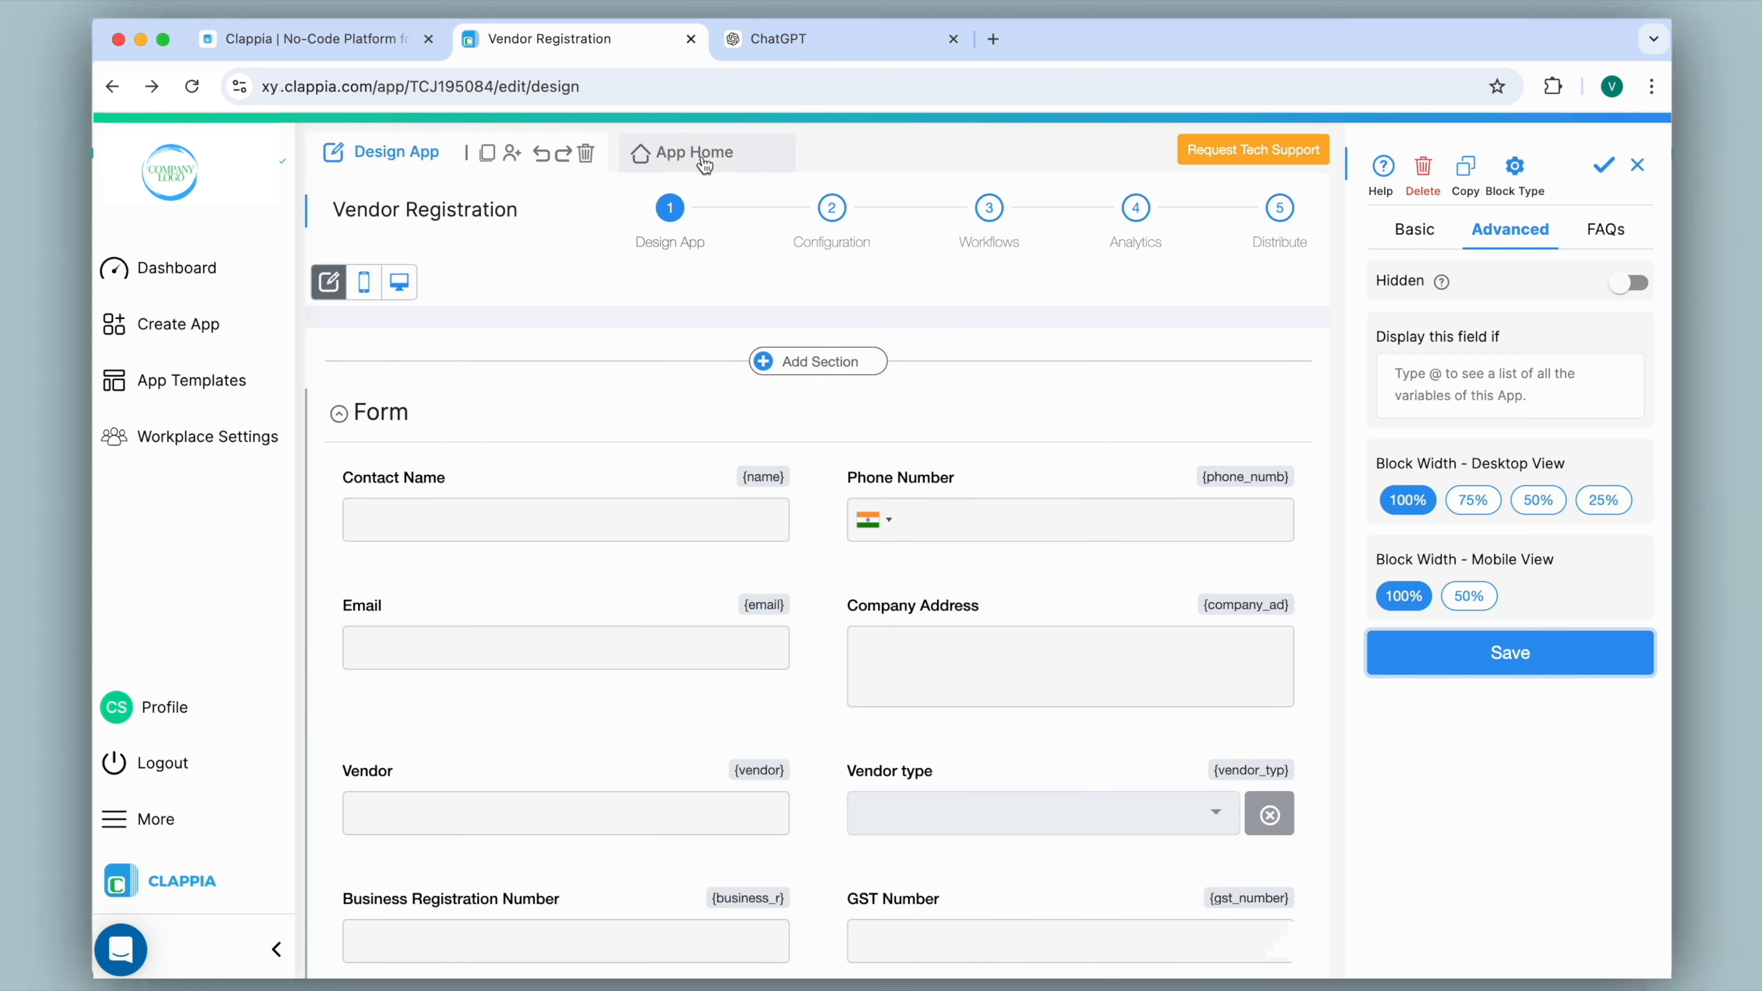
{"action": "left_click", "coordinate": [706, 161]}
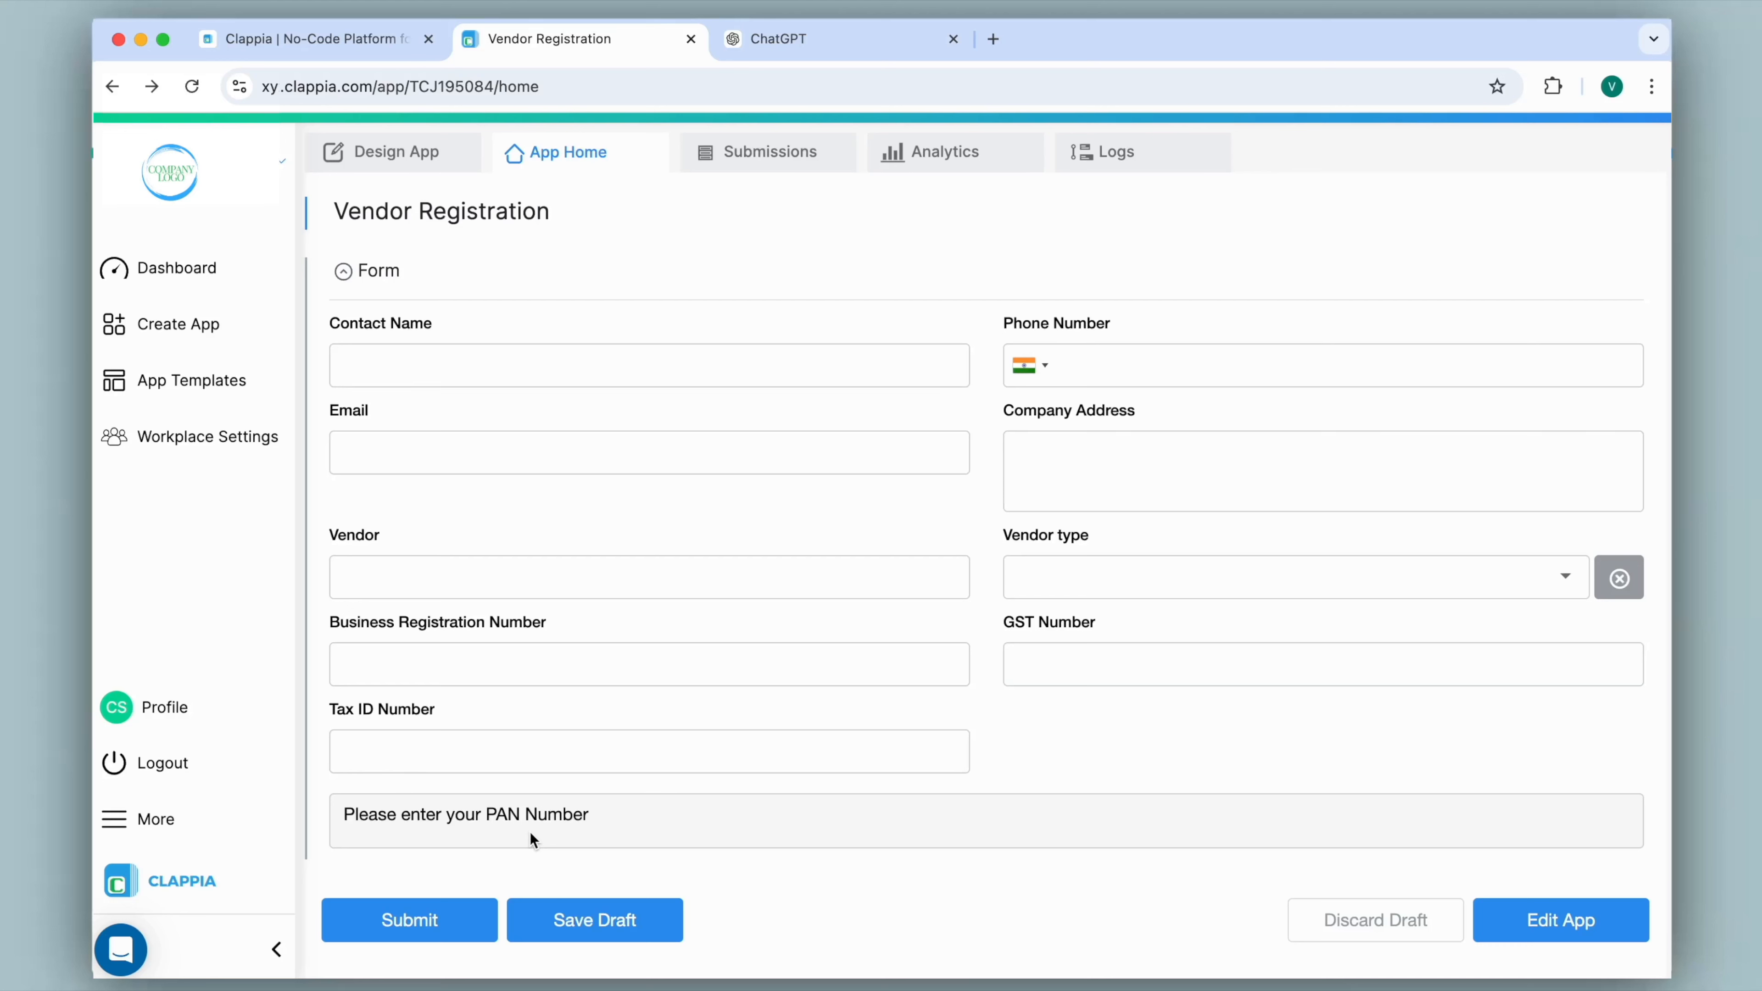
{"action": "left_click", "coordinate": [404, 747]}
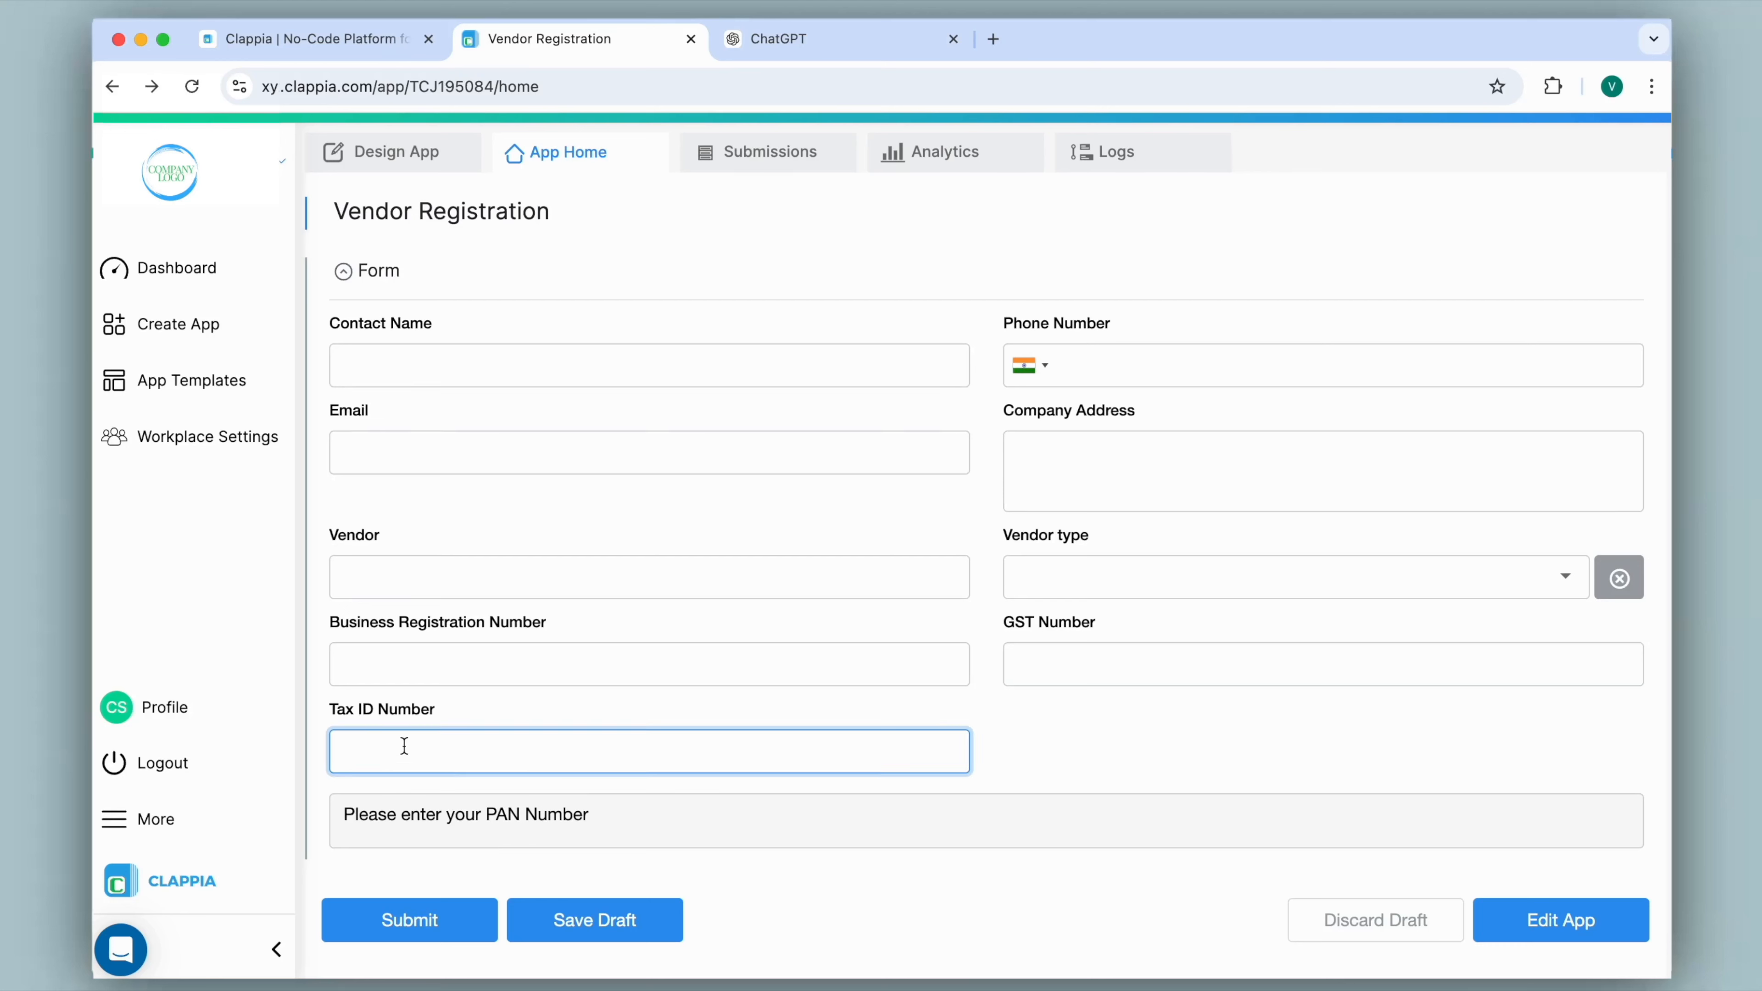
{"action": "type", "text": "1234"}
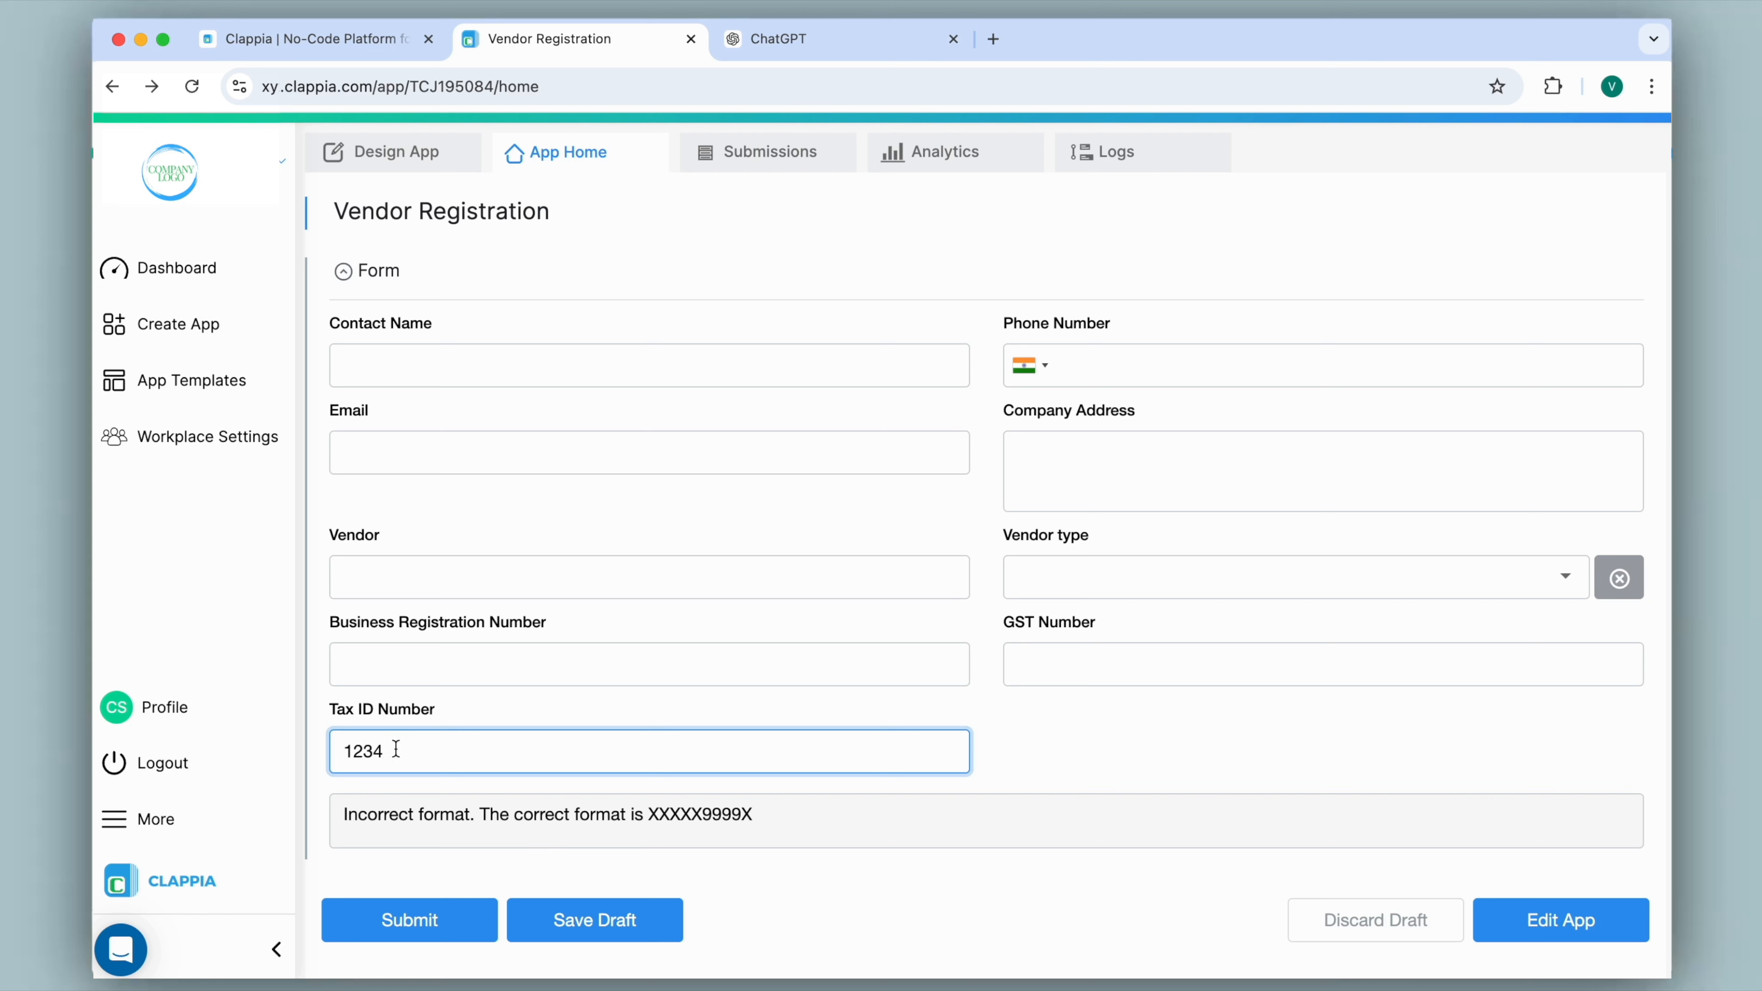
Replace the Tax ID Number test entry with a sample PAN of five capital letters, four digits and one capital letter.
{"action": "key", "text": "BackSpace"}
{"action": "key", "text": "BackSpace"}
{"action": "key", "text": "BackSpace"}
{"action": "key", "text": "BackSpace"}
{"action": "type", "text": "asf"}
{"action": "key", "text": "BackSpace"}
{"action": "key", "text": "BackSpace"}
{"action": "key", "text": "BackSpace"}
{"action": "key", "text": "Caps_Lock"}
{"action": "type", "text": "A"}
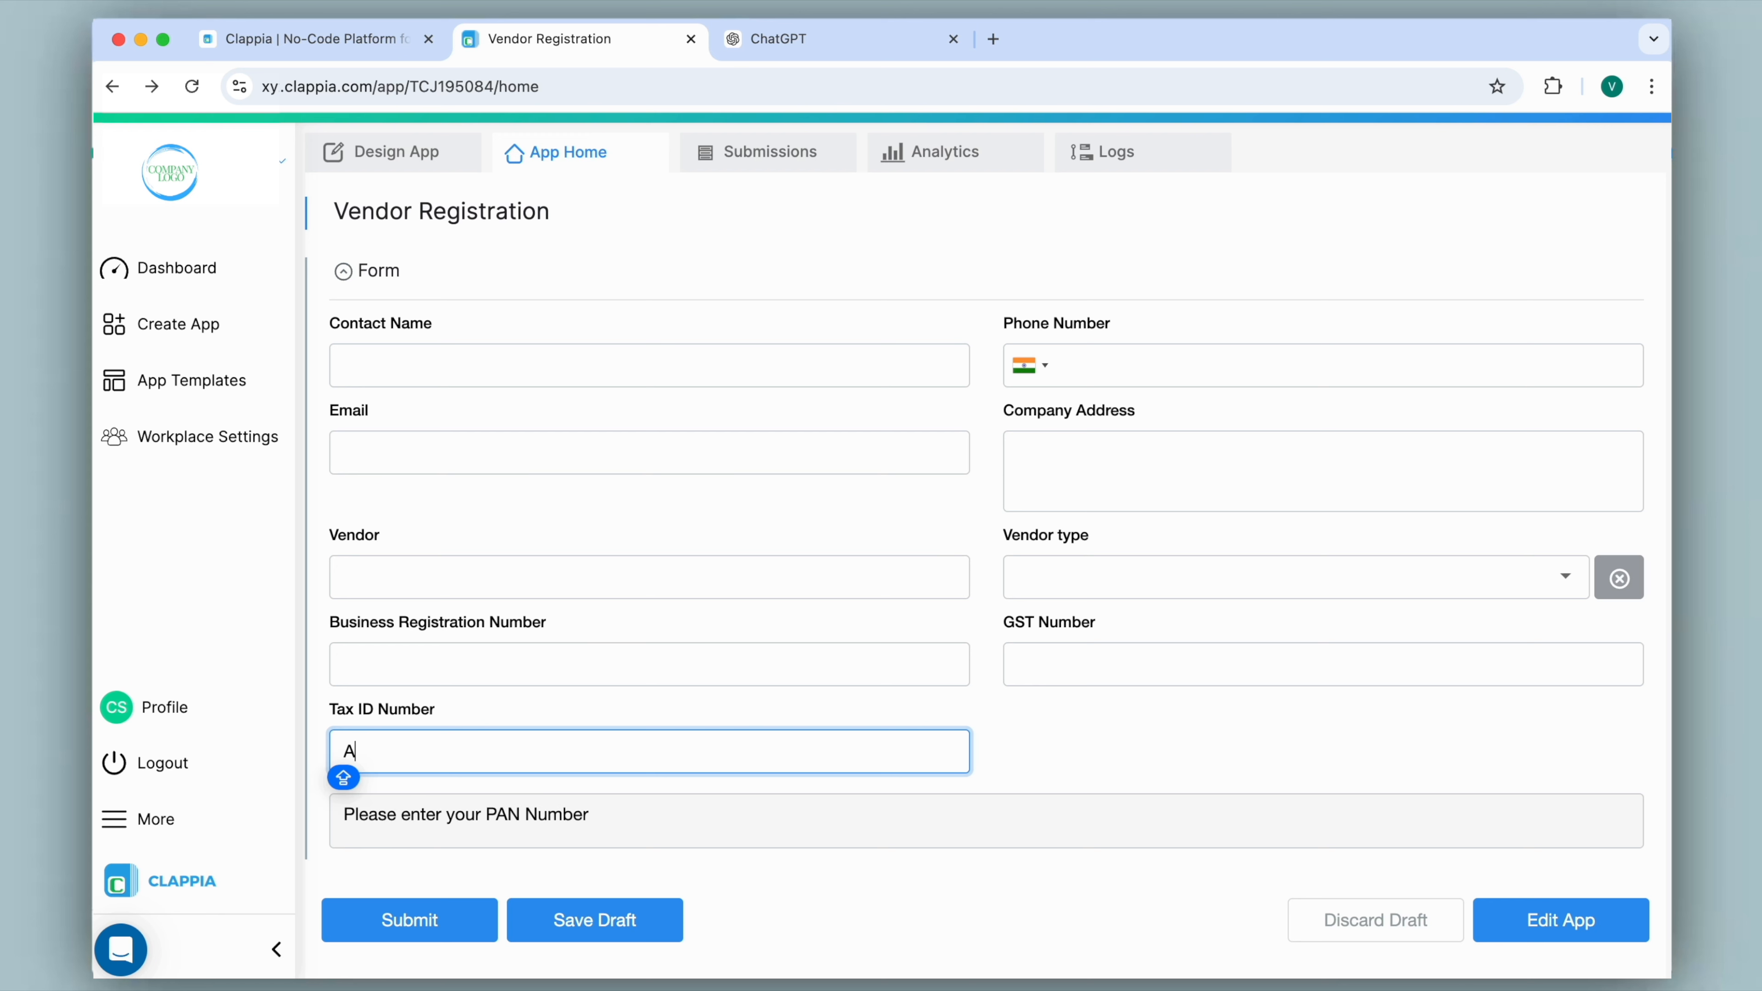
{"action": "type", "text": "AAAA9999A"}
{"action": "left_click", "coordinate": [368, 833]}
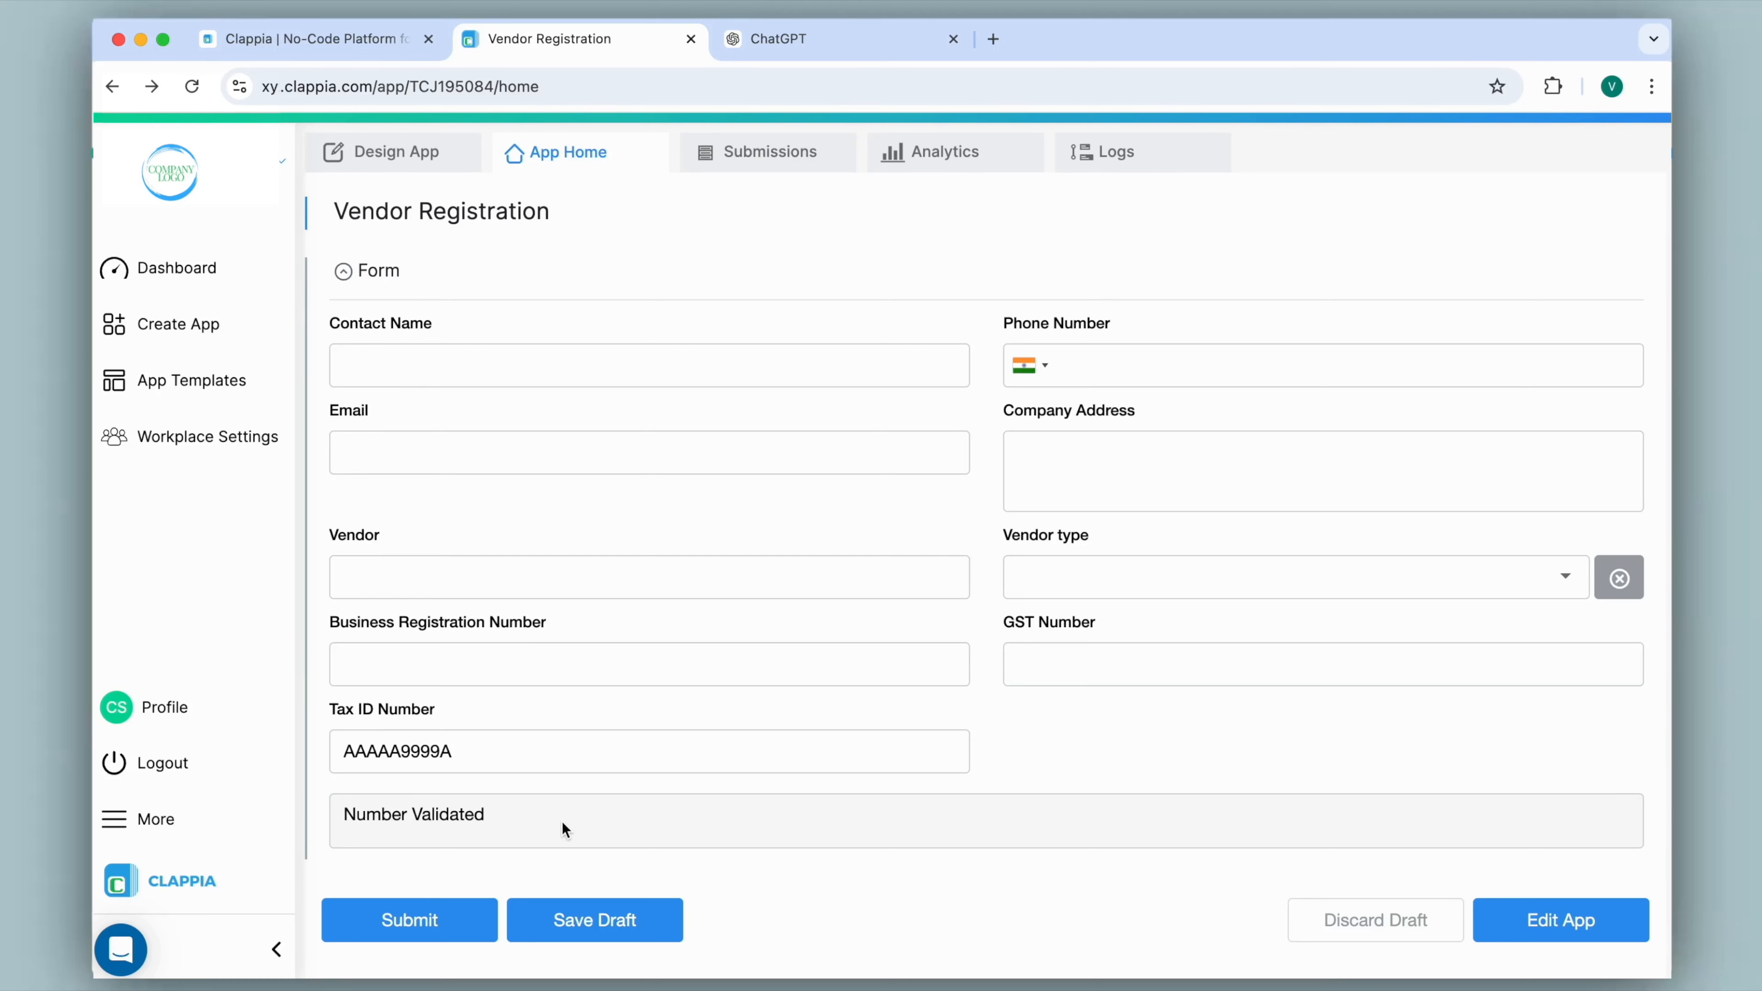
Return to the app's design view and examine the input parameter of the main function in the Code block.
{"action": "left_click", "coordinate": [405, 151]}
{"action": "scroll", "coordinate": [608, 419], "scroll_direction": "down", "scroll_amount": 5}
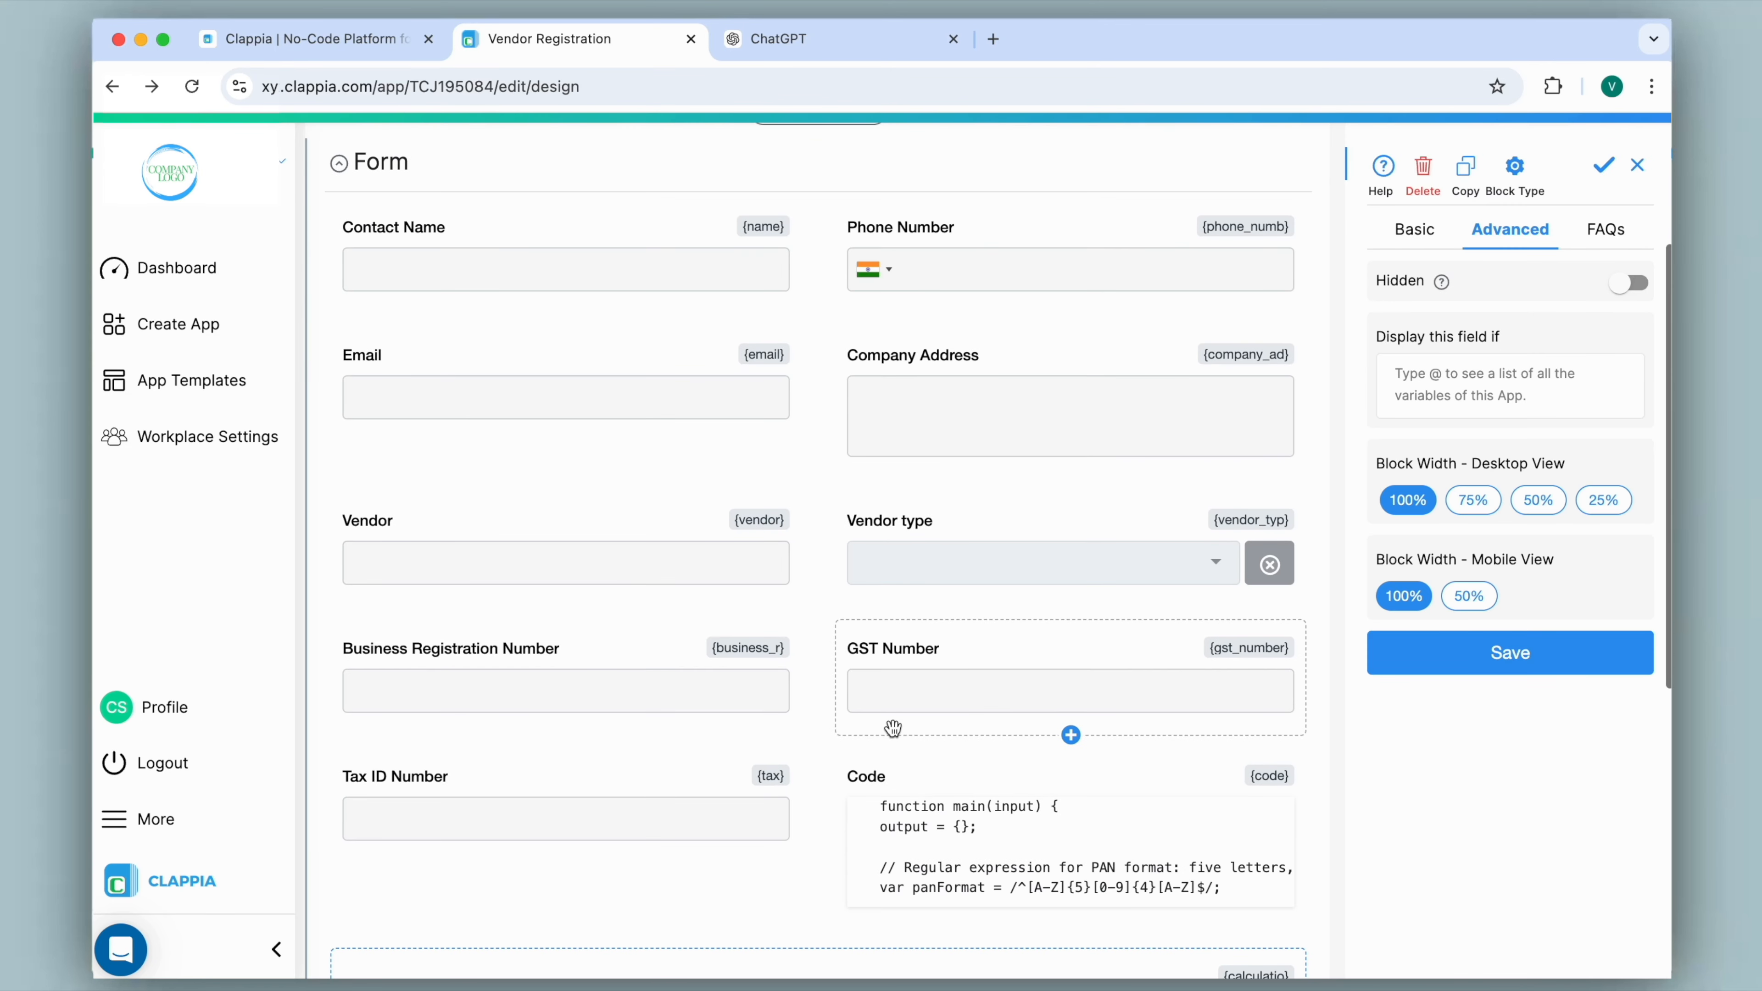
{"action": "left_click", "coordinate": [1051, 843]}
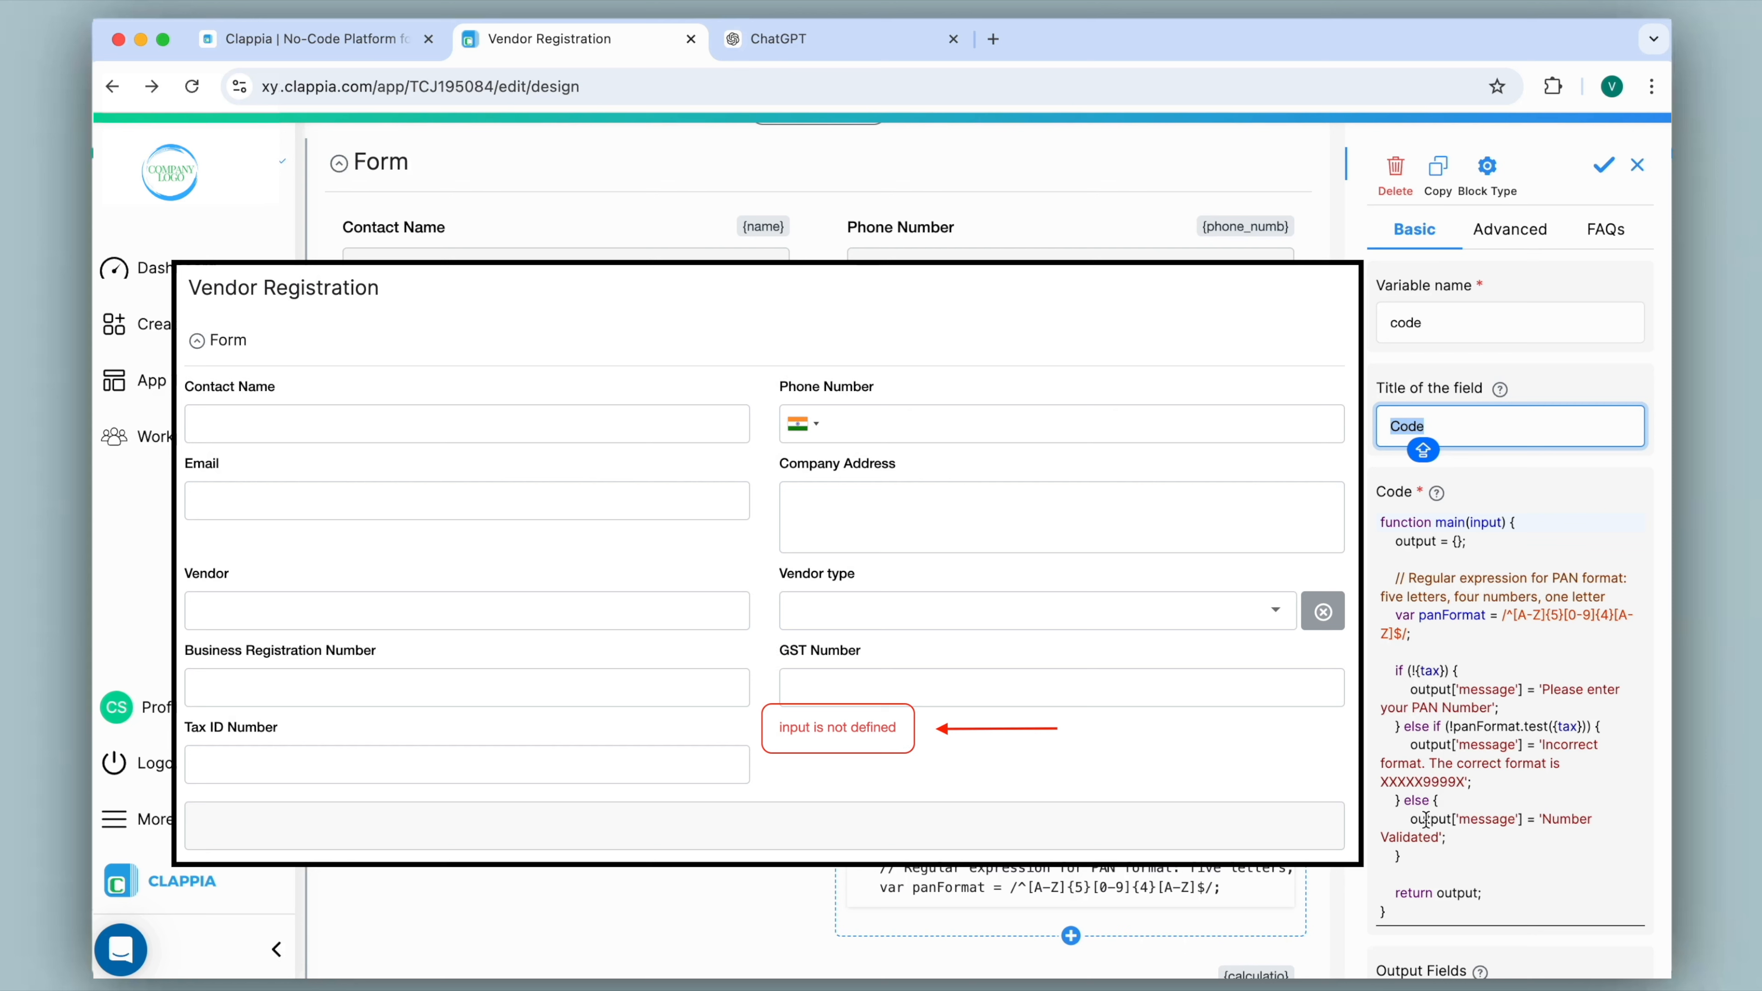
{"action": "left_click_drag", "start_coordinate": [1466, 522], "coordinate": [1528, 522]}
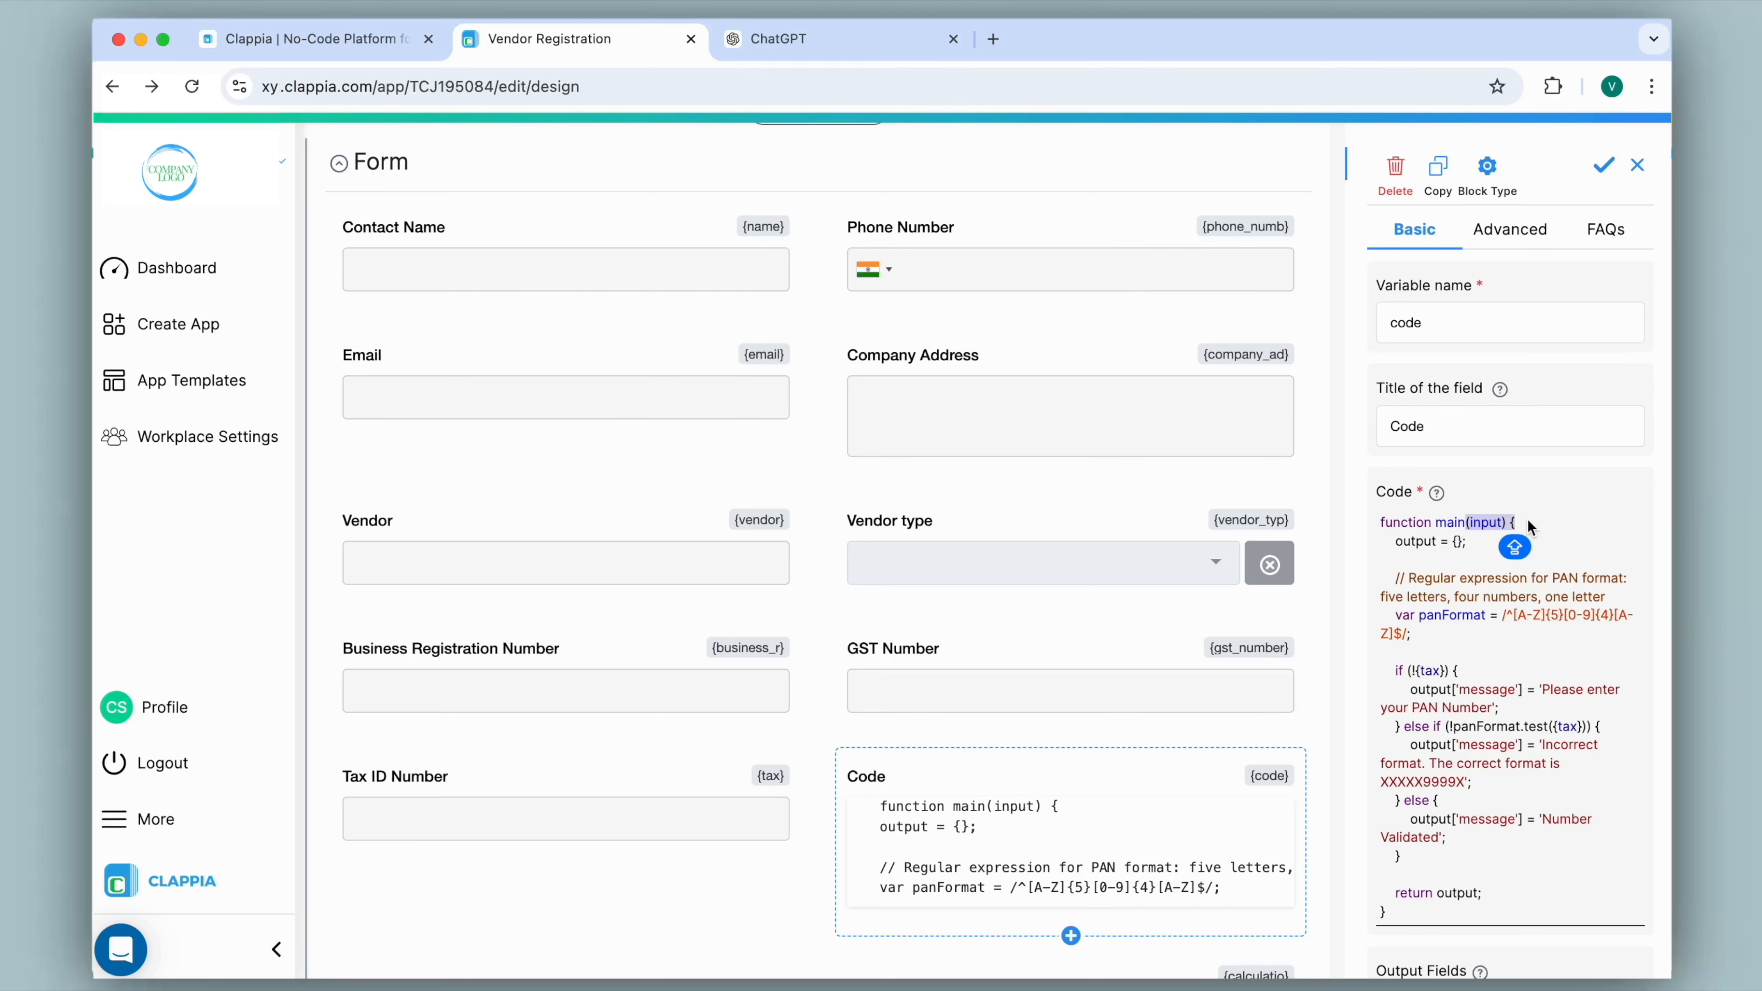
{"action": "left_click", "coordinate": [1528, 519]}
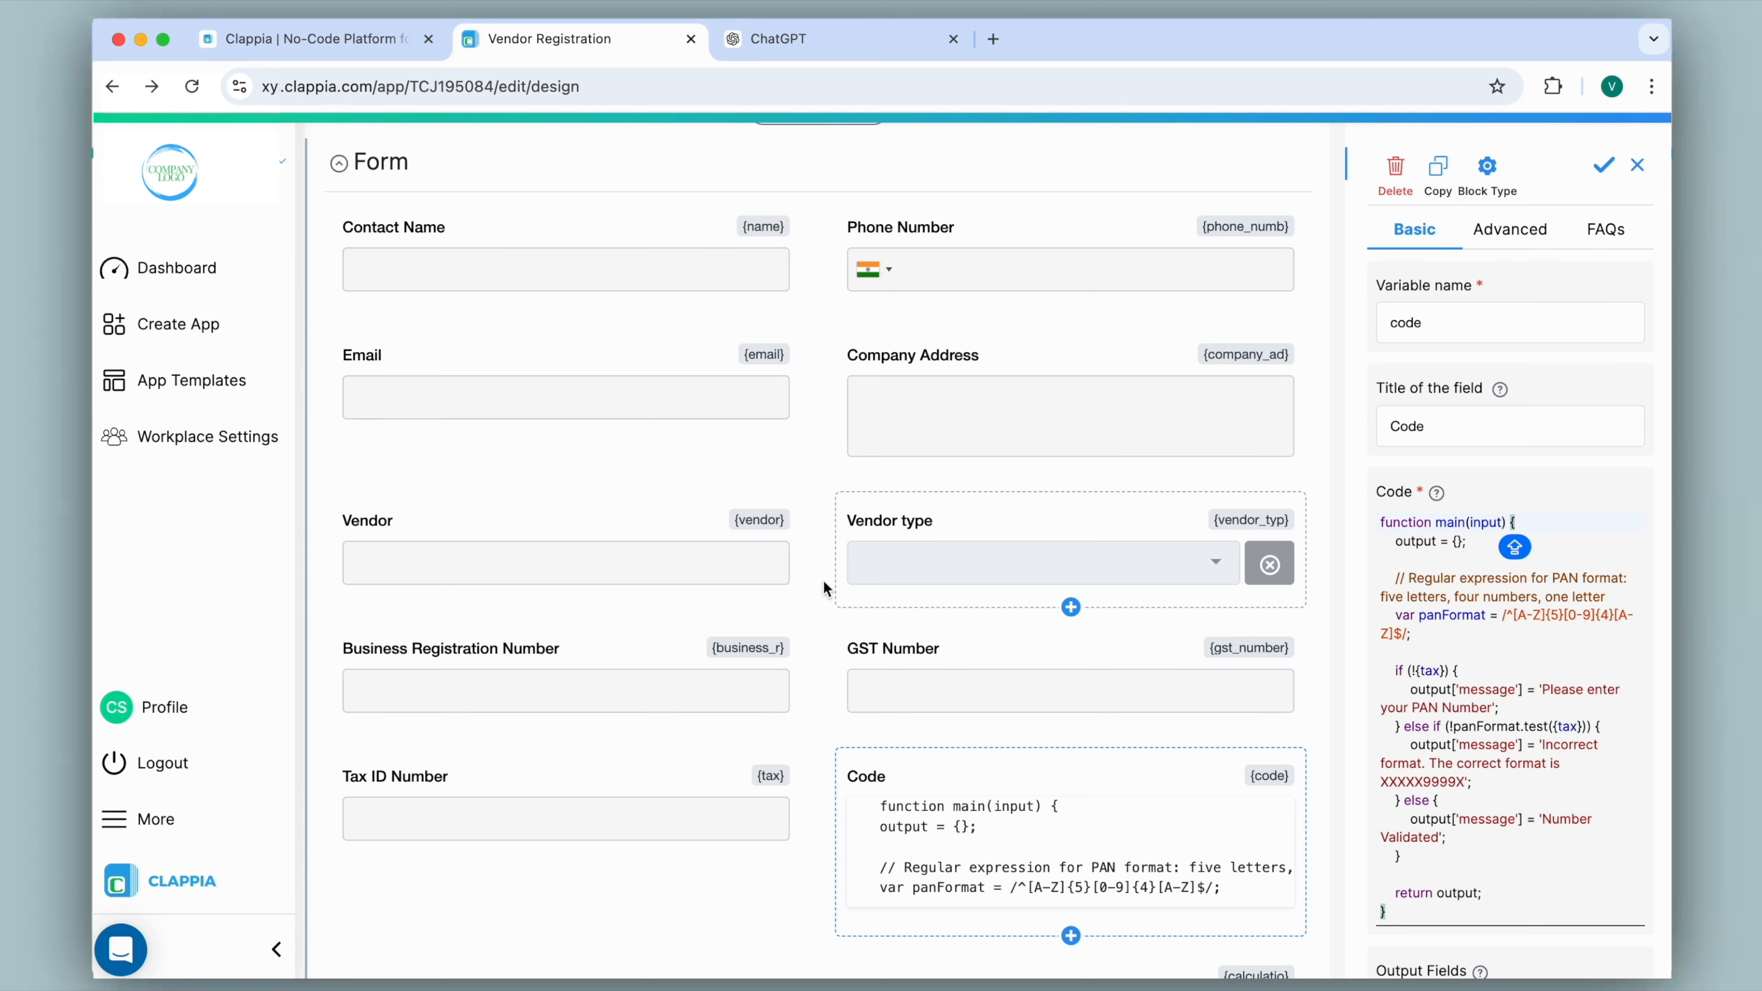
{"action": "scroll", "coordinate": [824, 580], "scroll_direction": "up", "scroll_amount": 5}
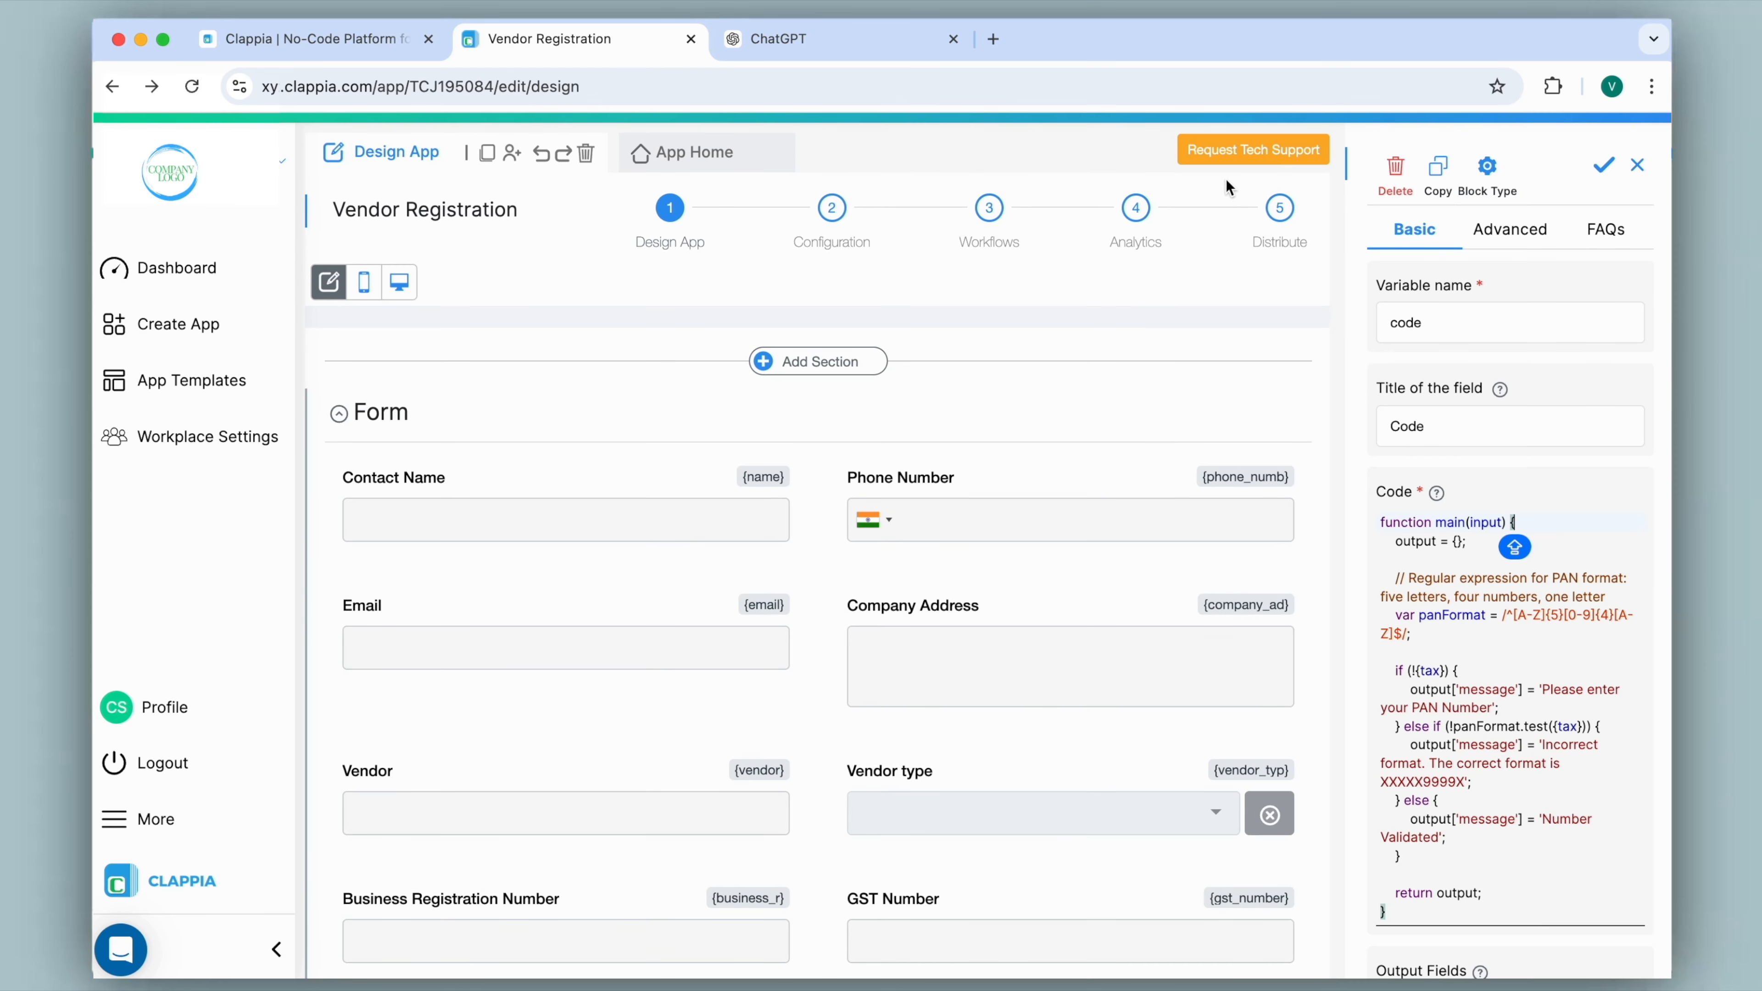